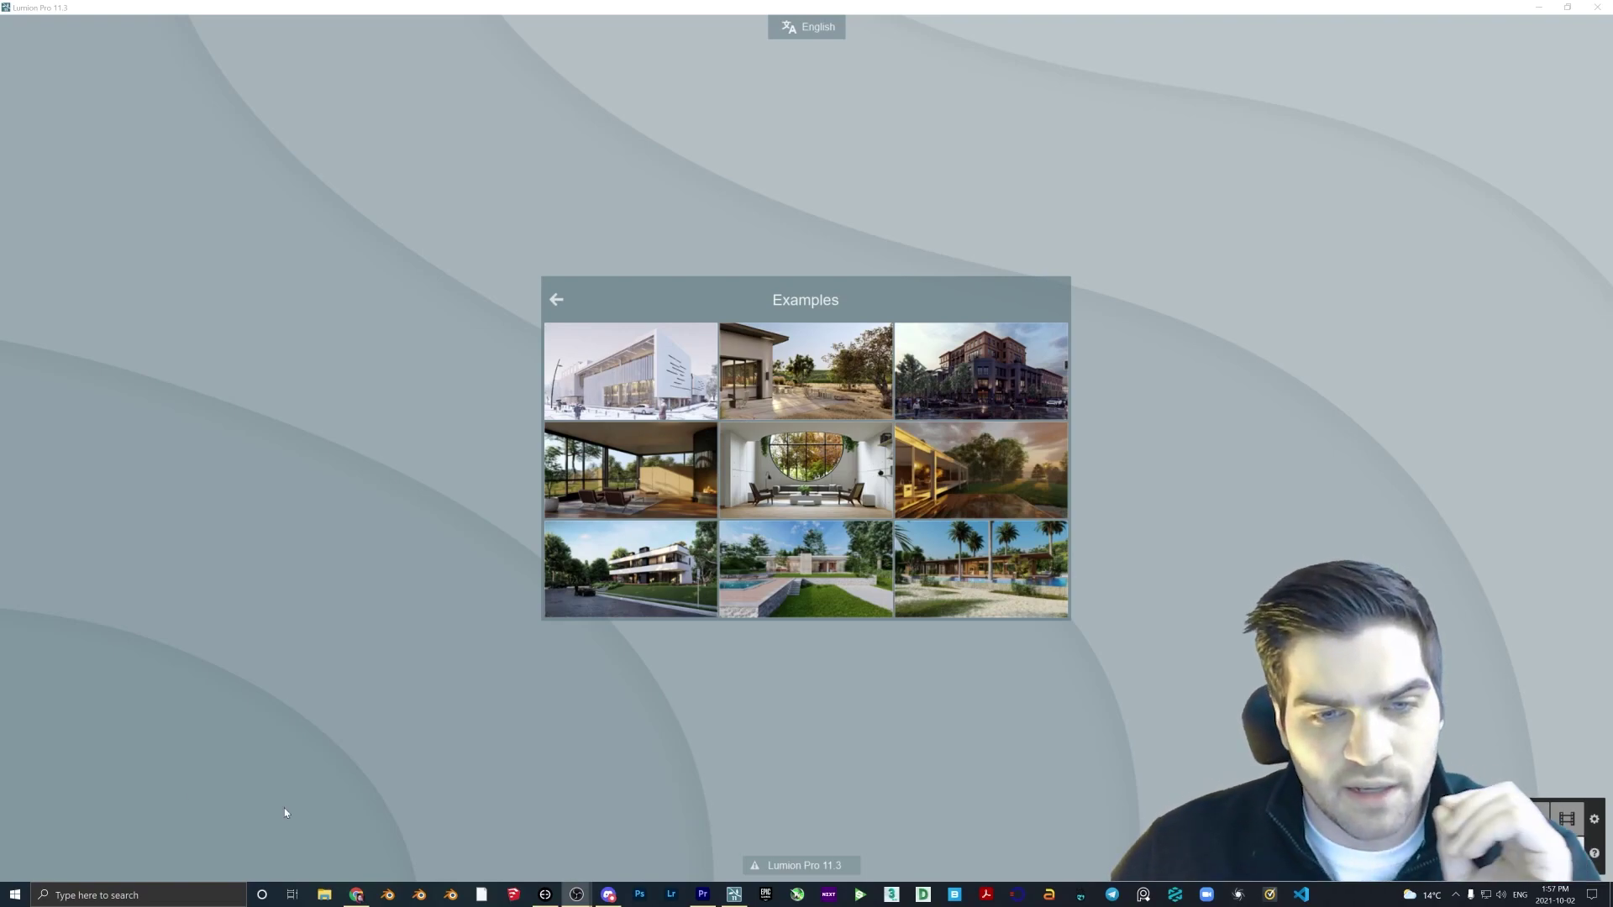
Move the camera inside the glass house to the lounge area and switch to Photo mode.
mouse_move(616, 474)
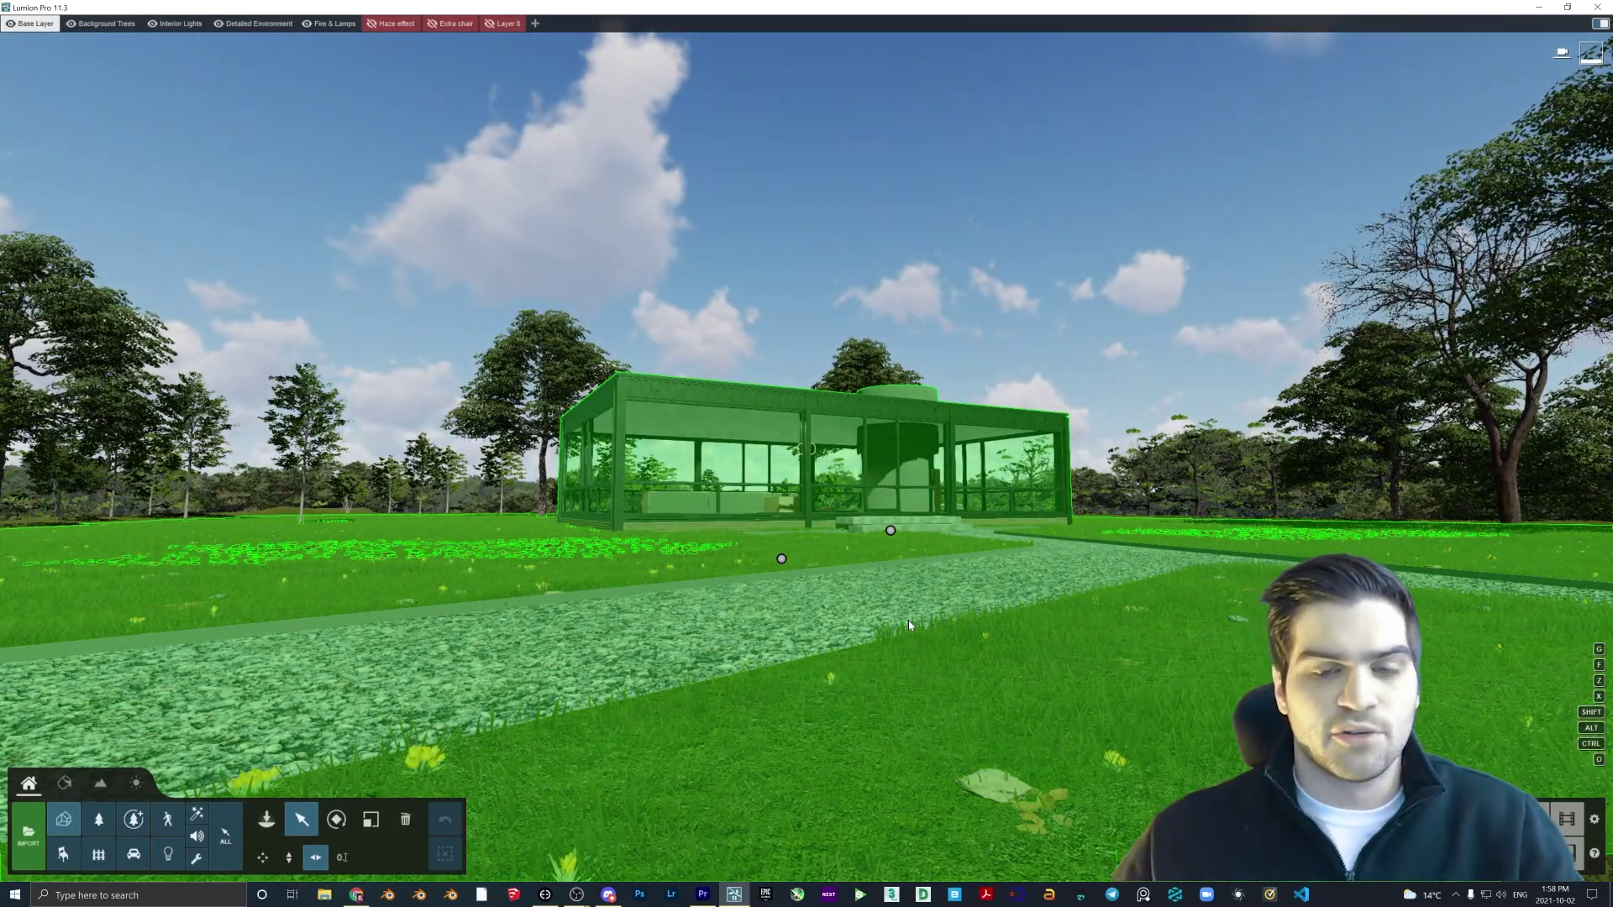
right_click_drag(909, 622, 967, 314)
key("w")
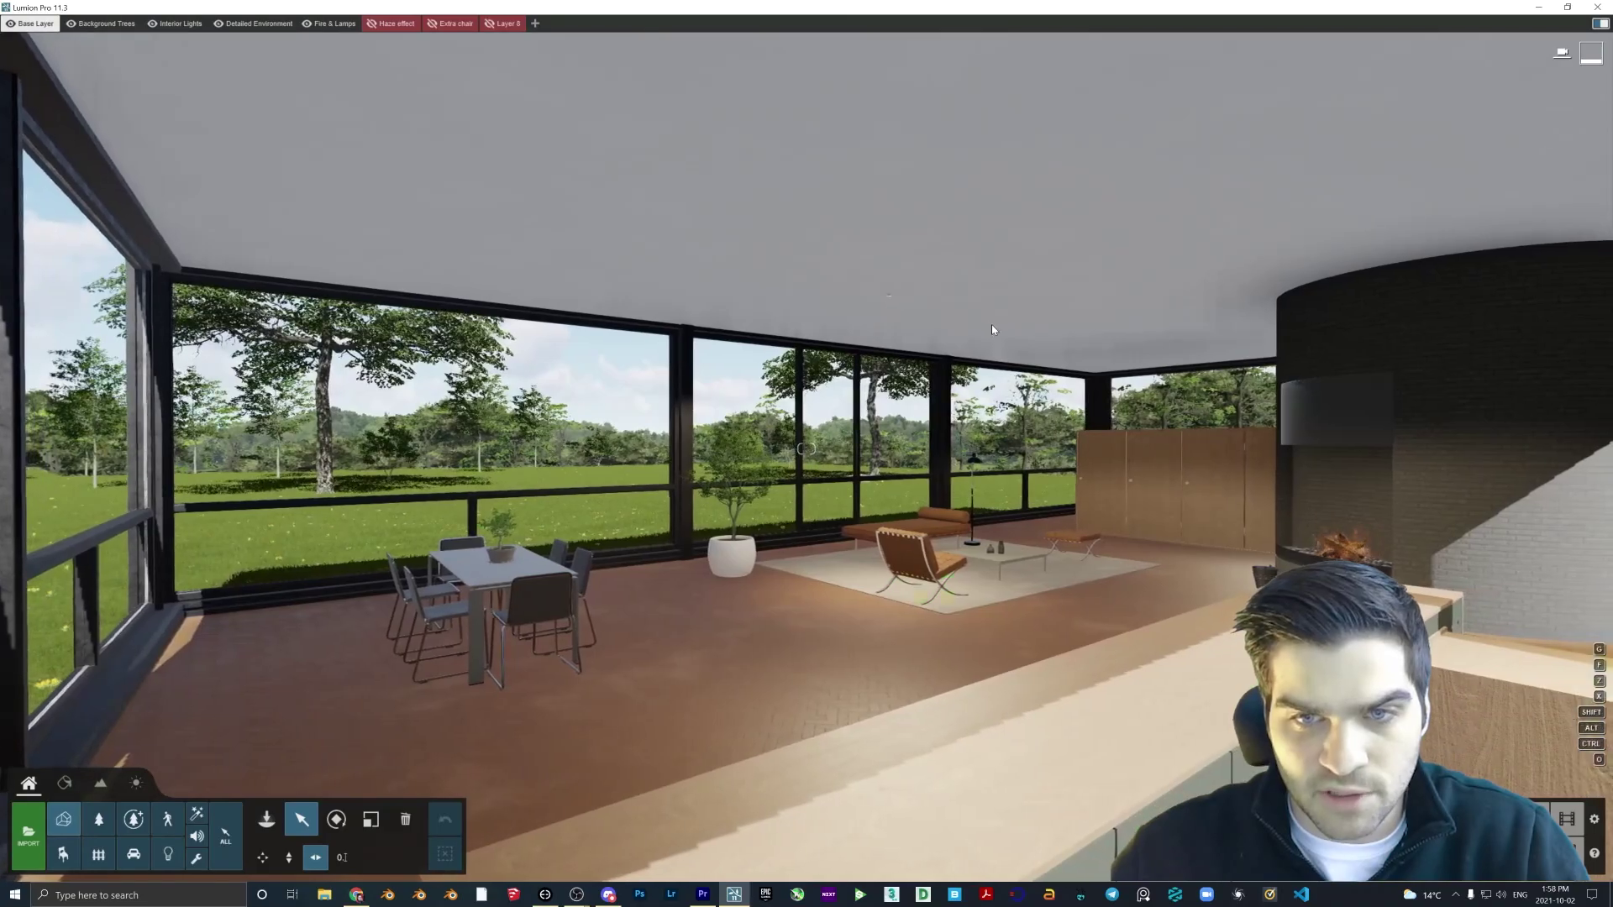
key("w")
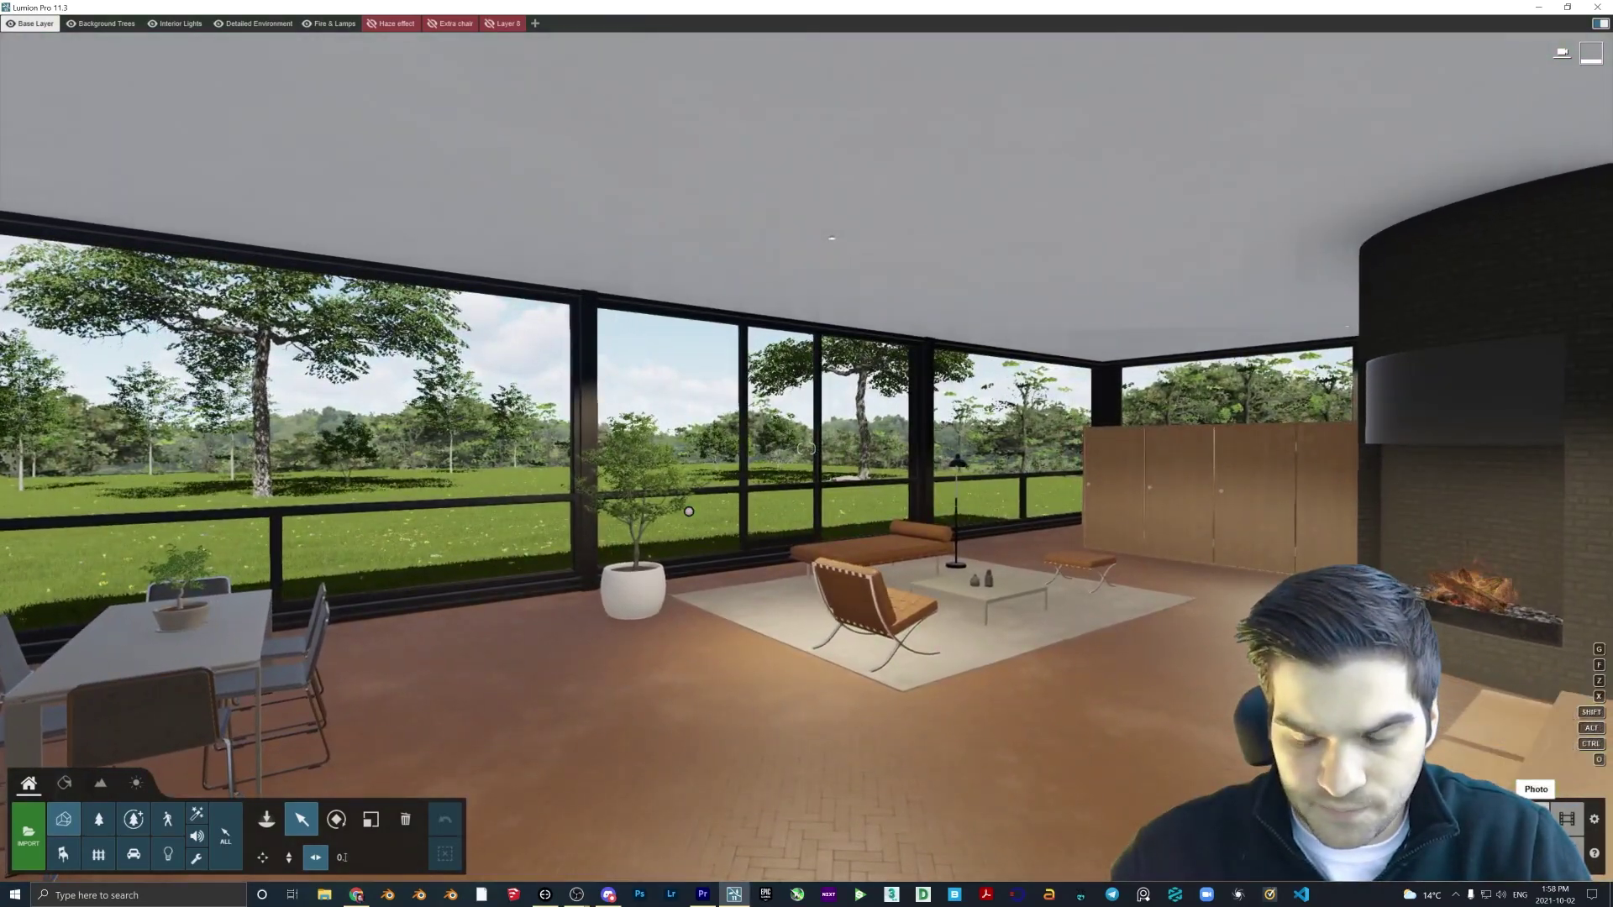
left_click(1533, 819)
key("w")
right_click_drag(772, 448, 1023, 536)
key("a")
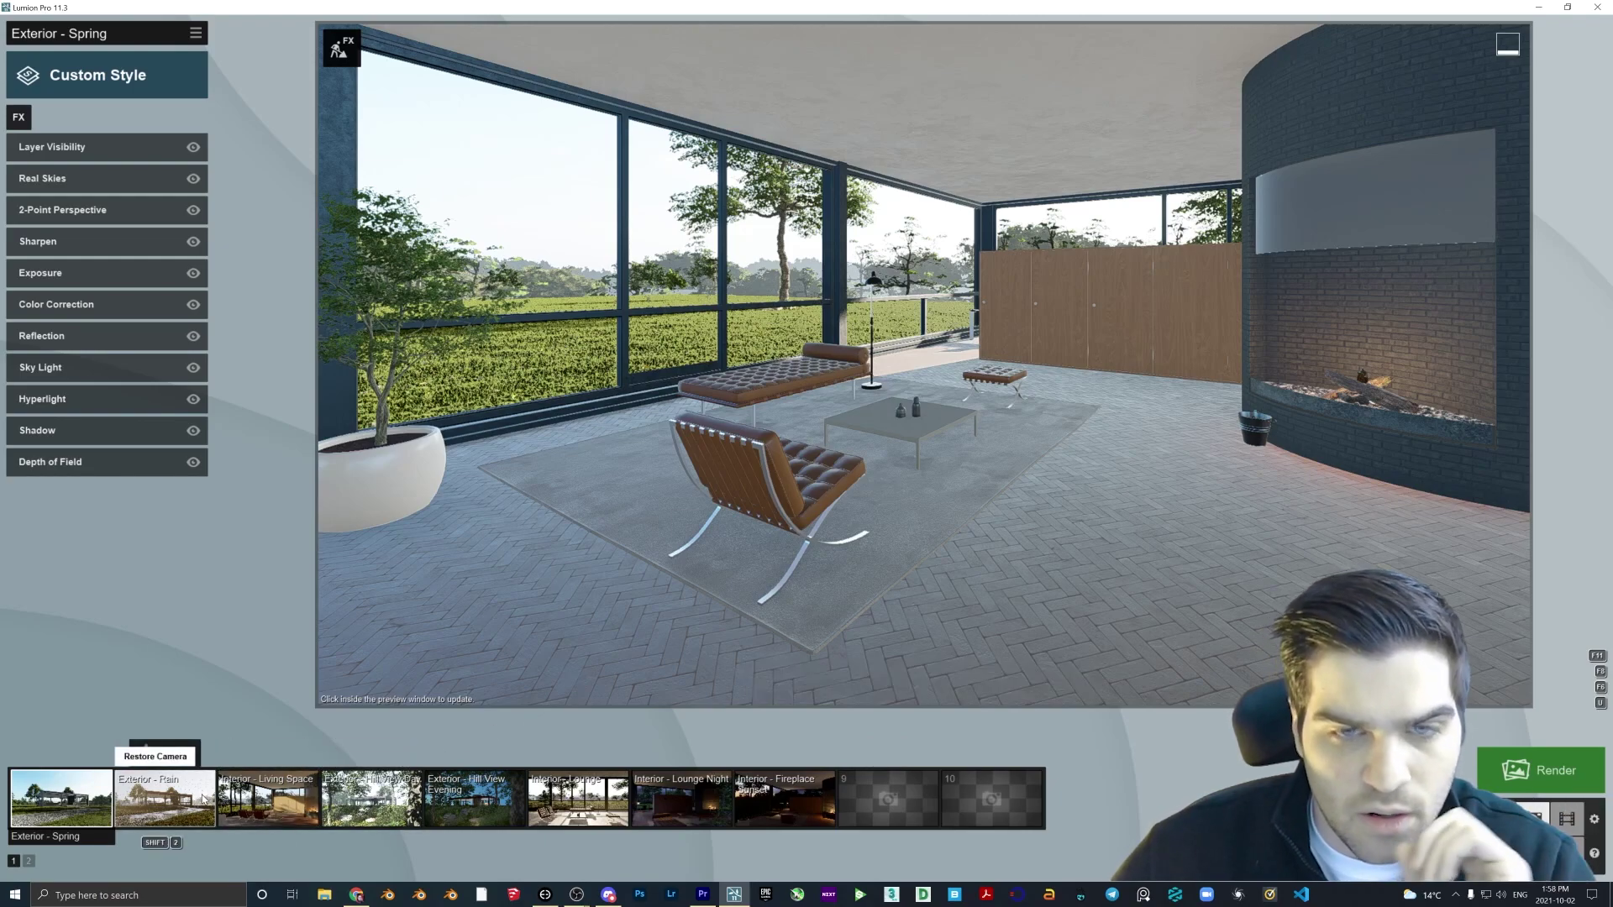
Examine the lounge seating and the fireplace in the Exterior - Spring photo view from slightly different camera positions.
mouse_move(249, 766)
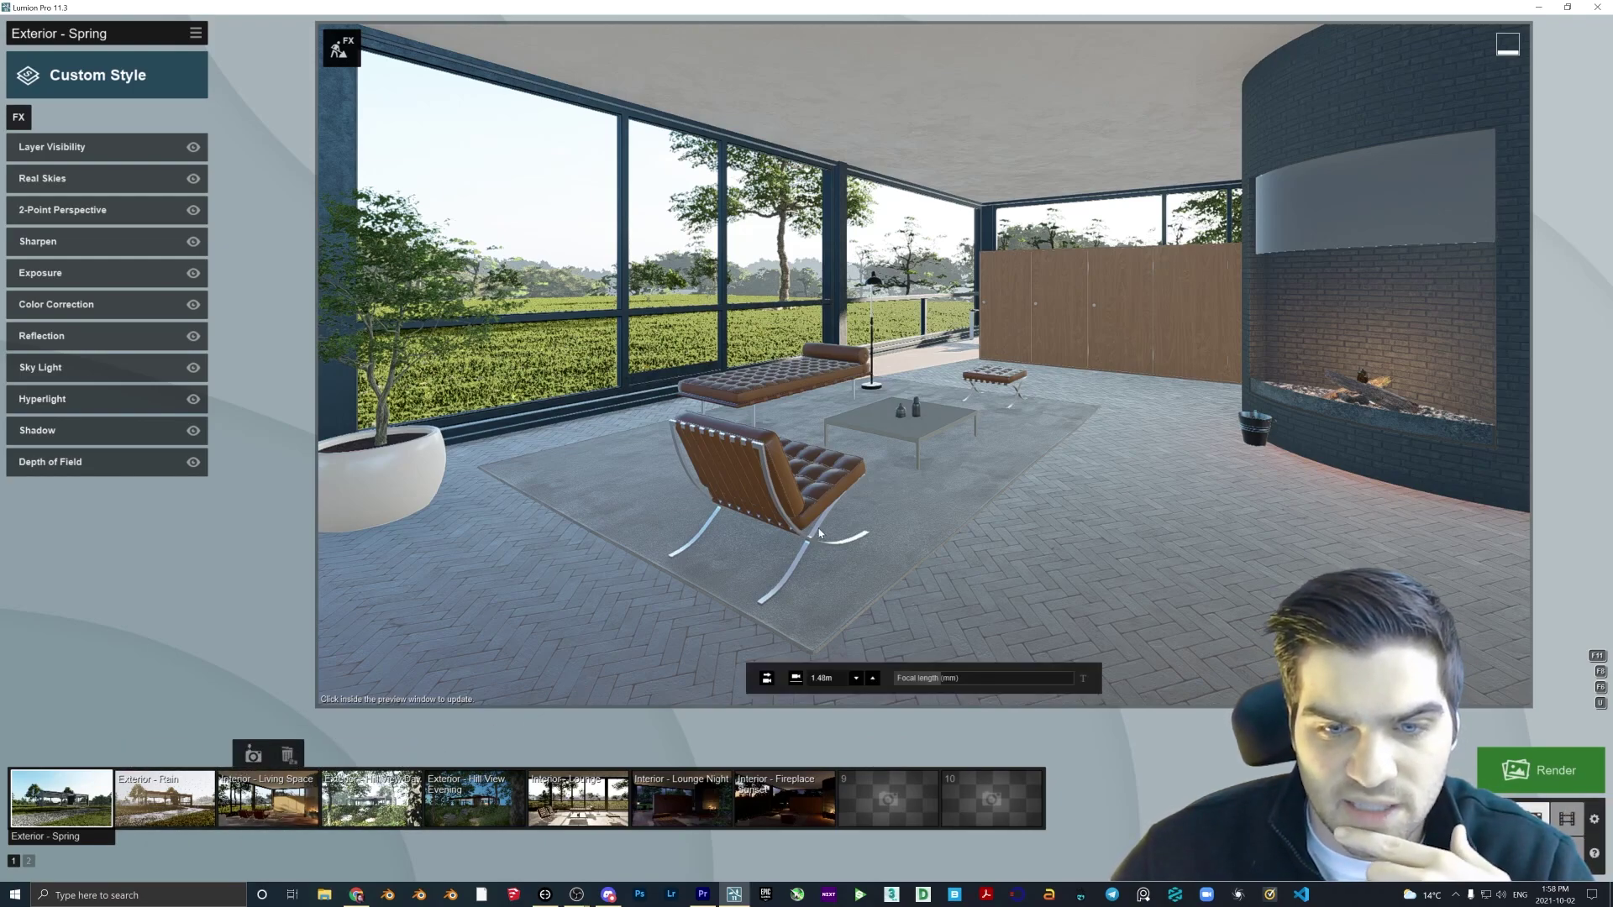
key("w")
key("s")
right_click_drag(820, 540, 813, 529)
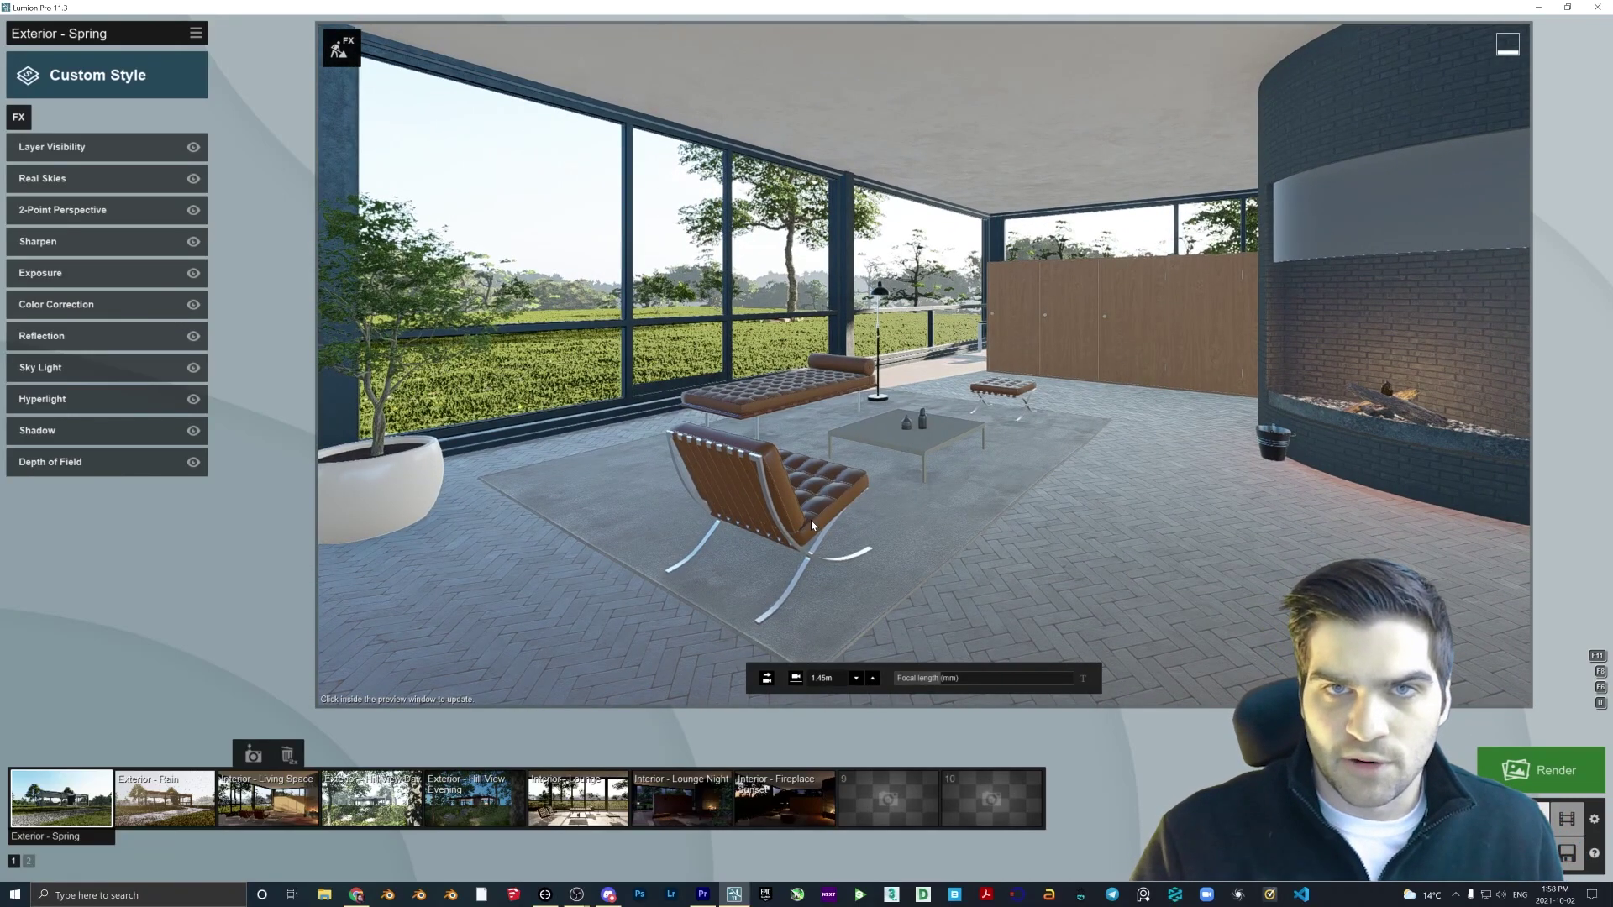
key("w")
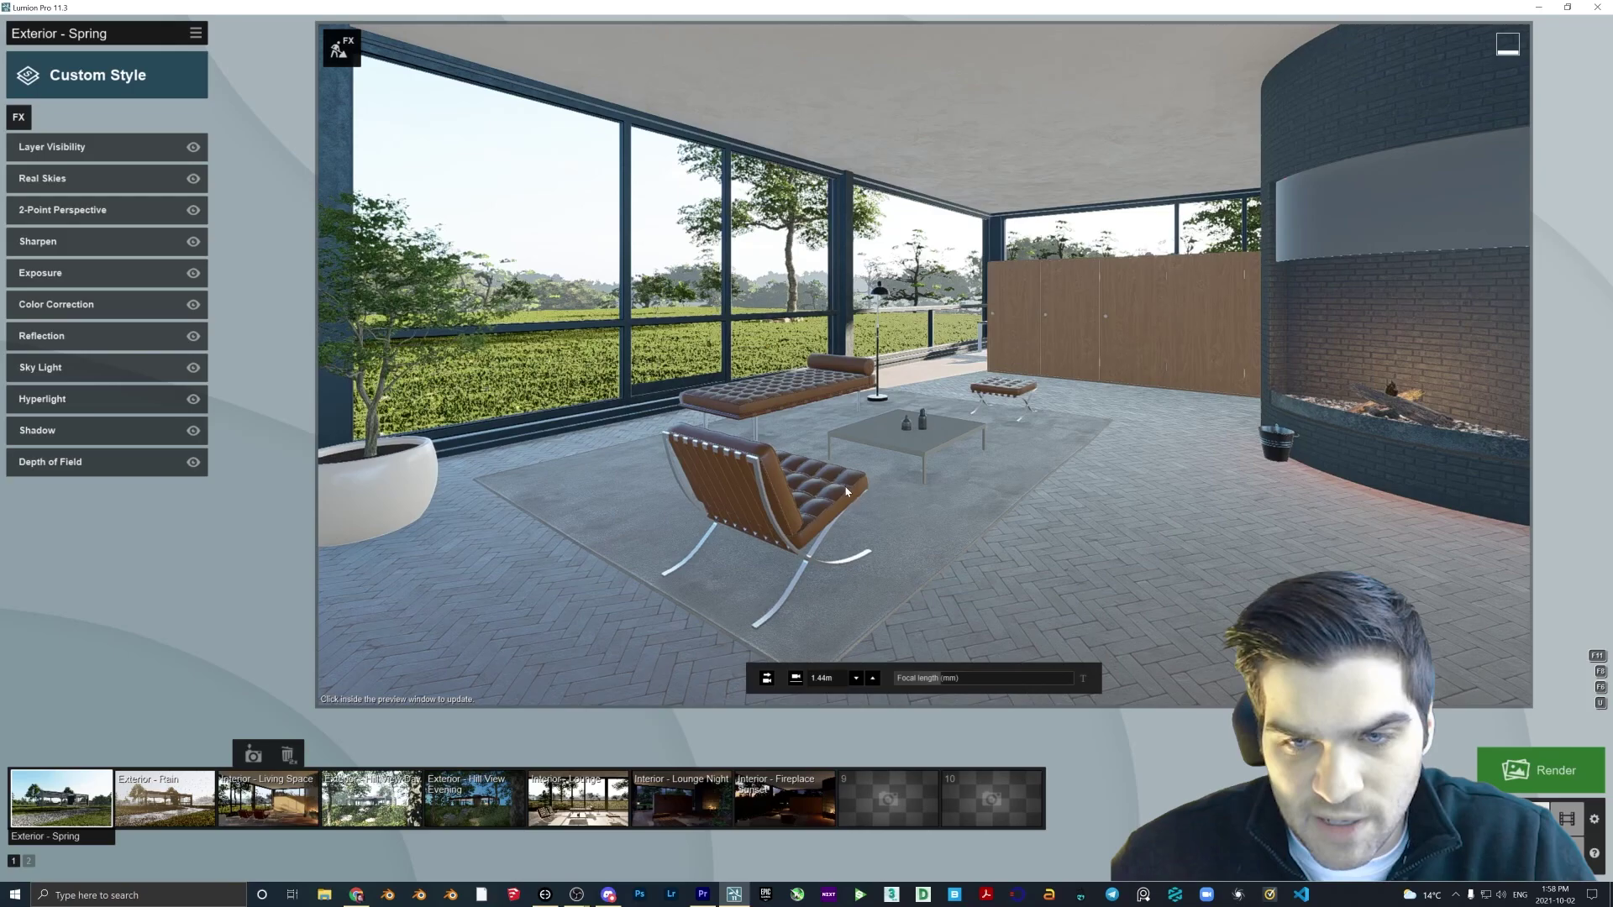
key("s")
key("a")
right_click_drag(812, 526, 834, 528)
key("w")
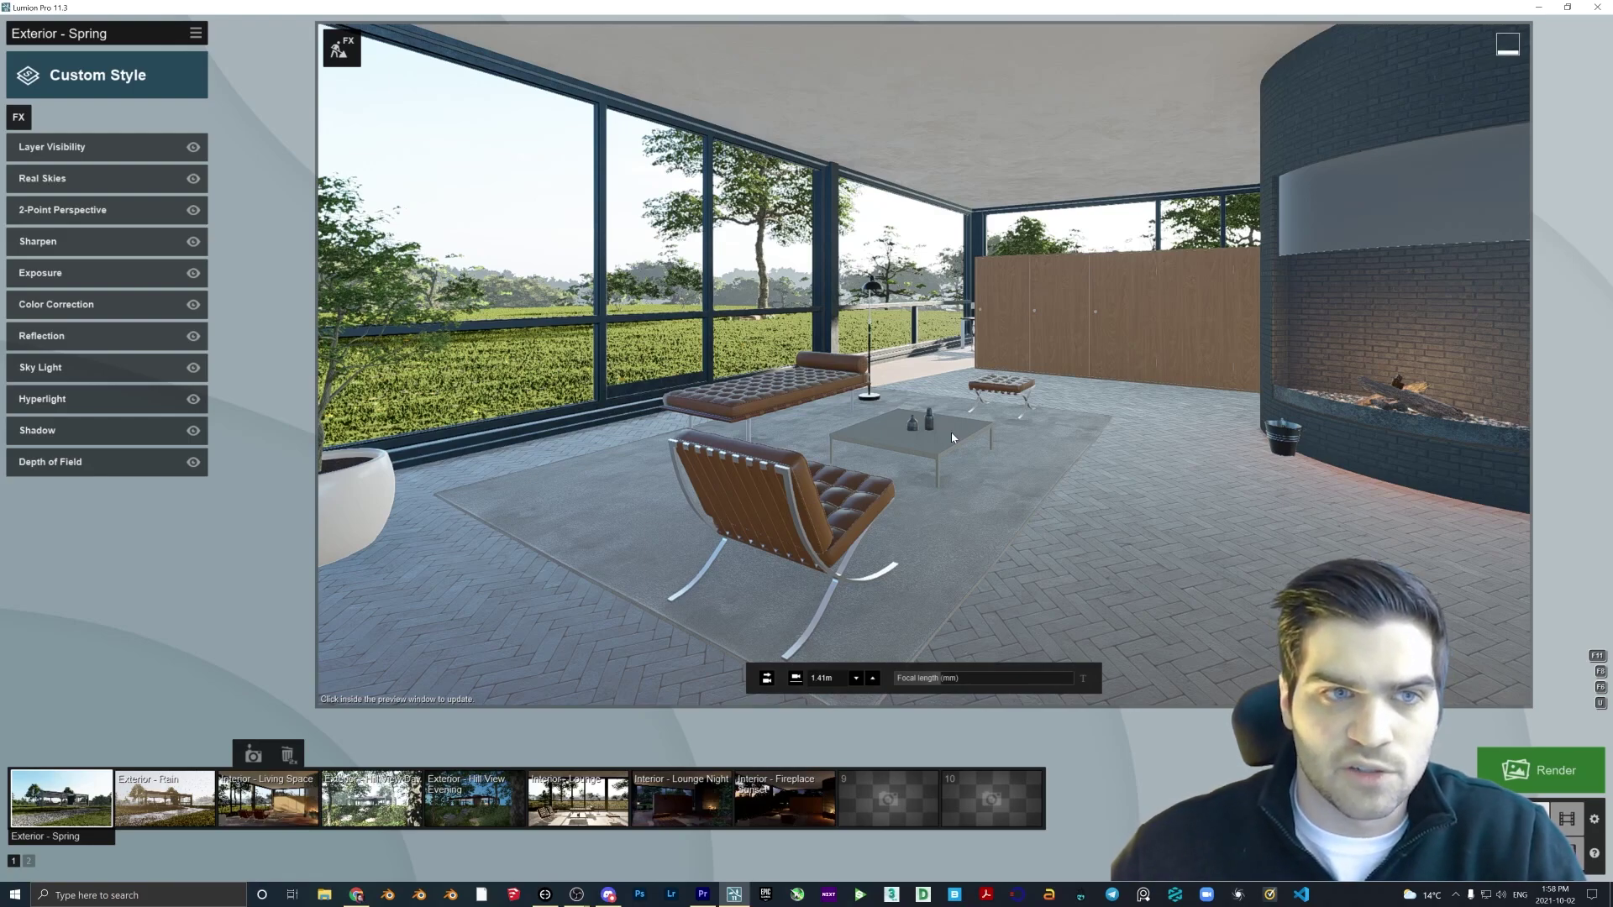
scroll(951, 431, "up", 2)
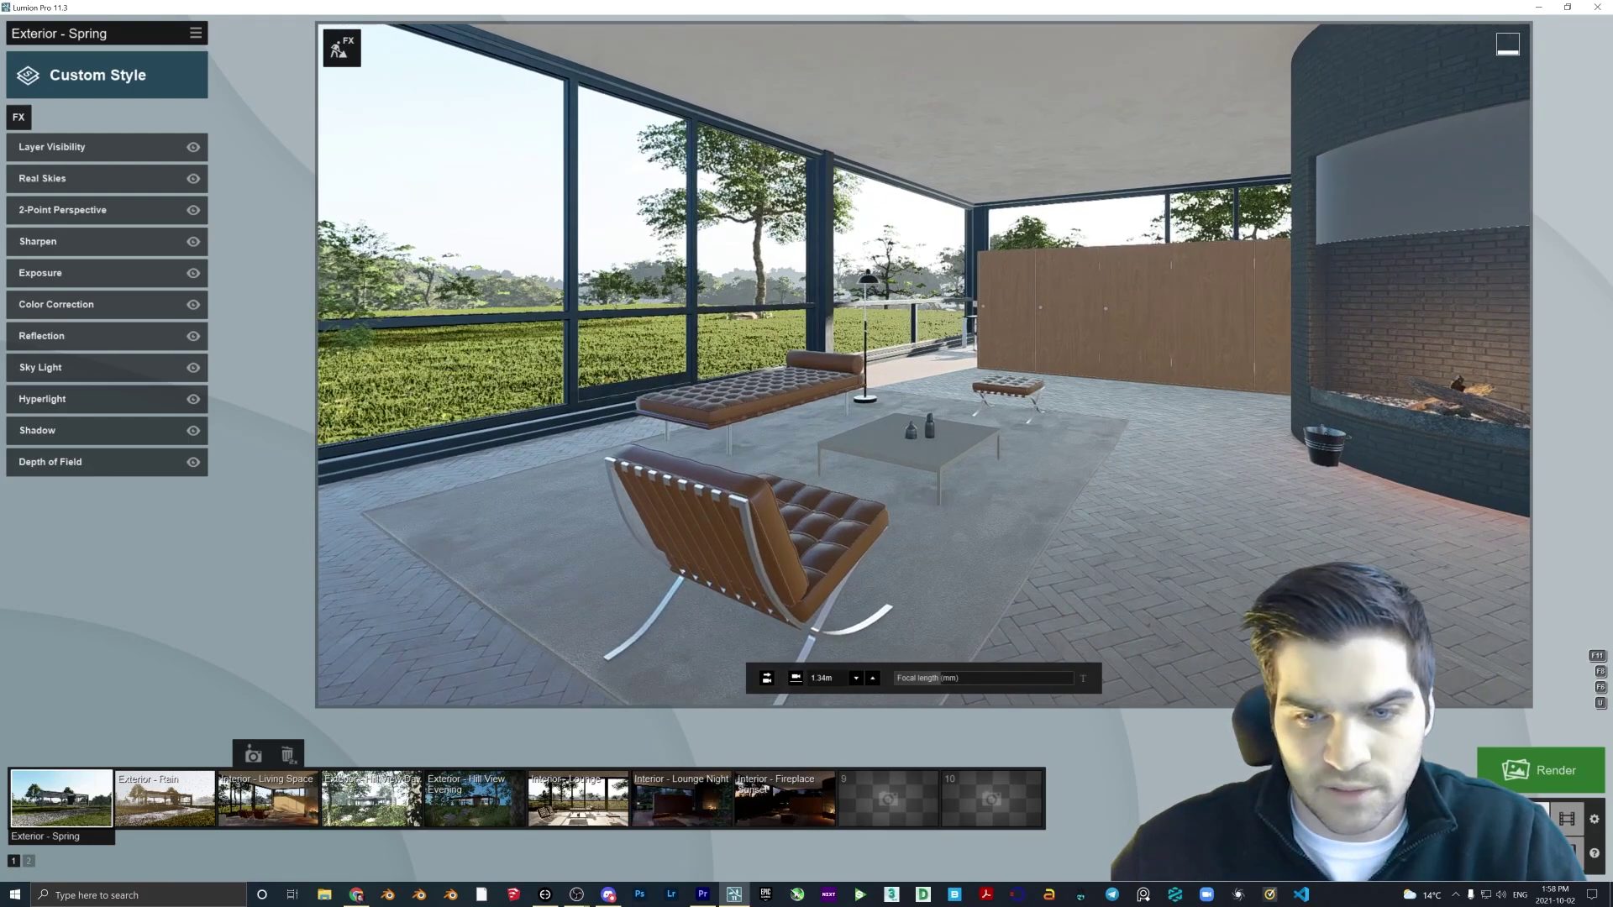
Frame the lounge chair, rug and cabinet wall and store this camera view in empty photo slot 9.
left_click(888, 798)
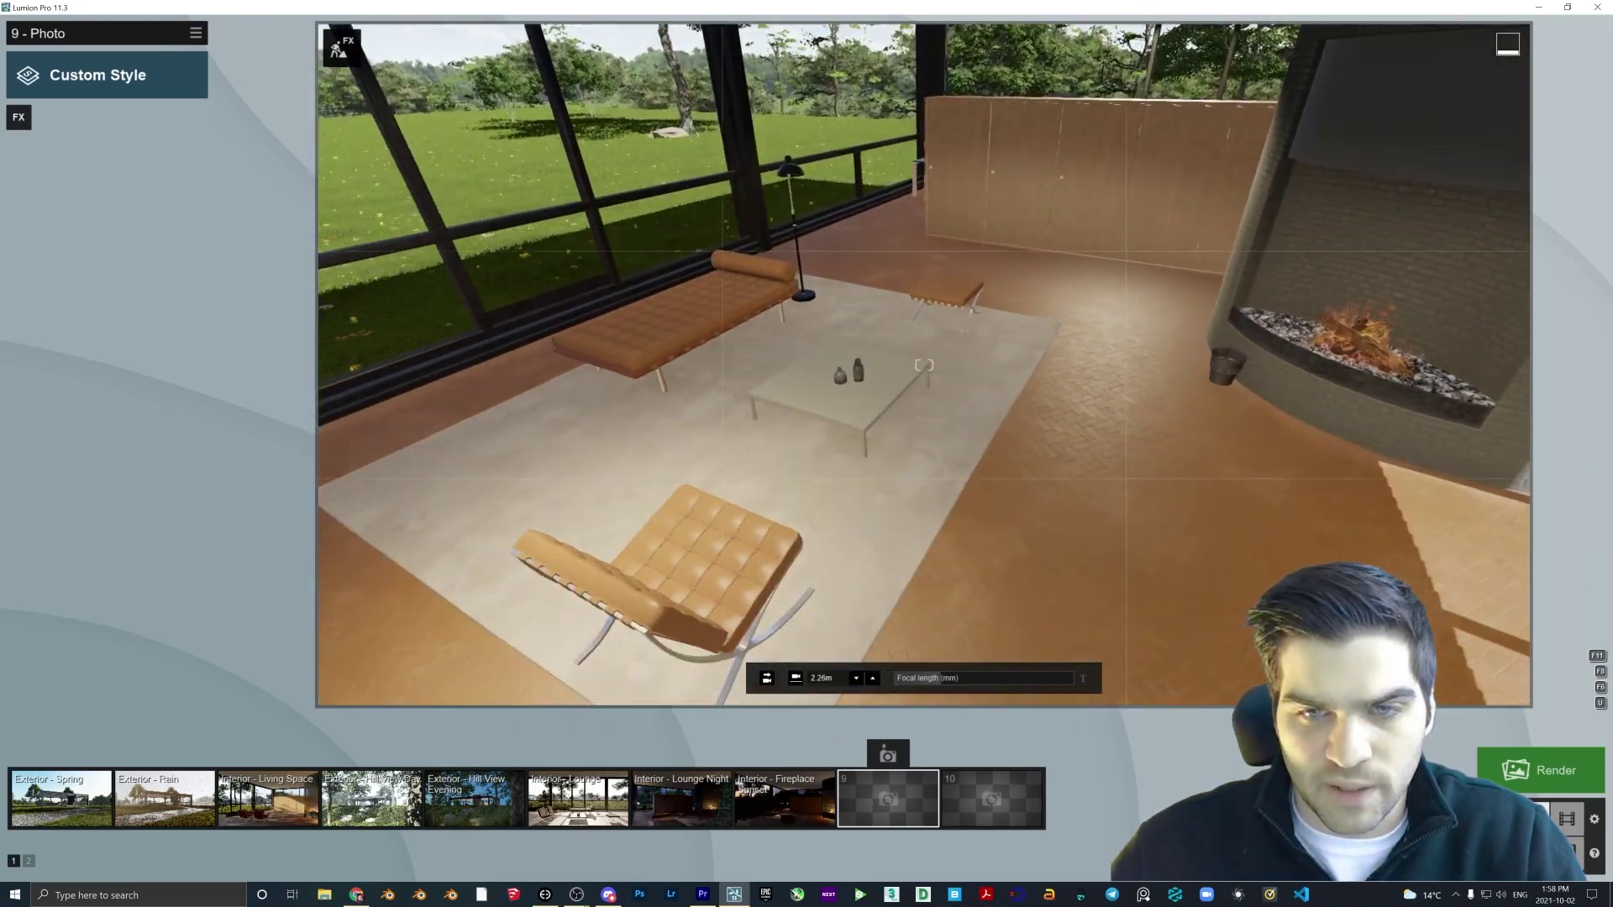
right_click_drag(924, 365, 924, 244)
key("w")
key("s")
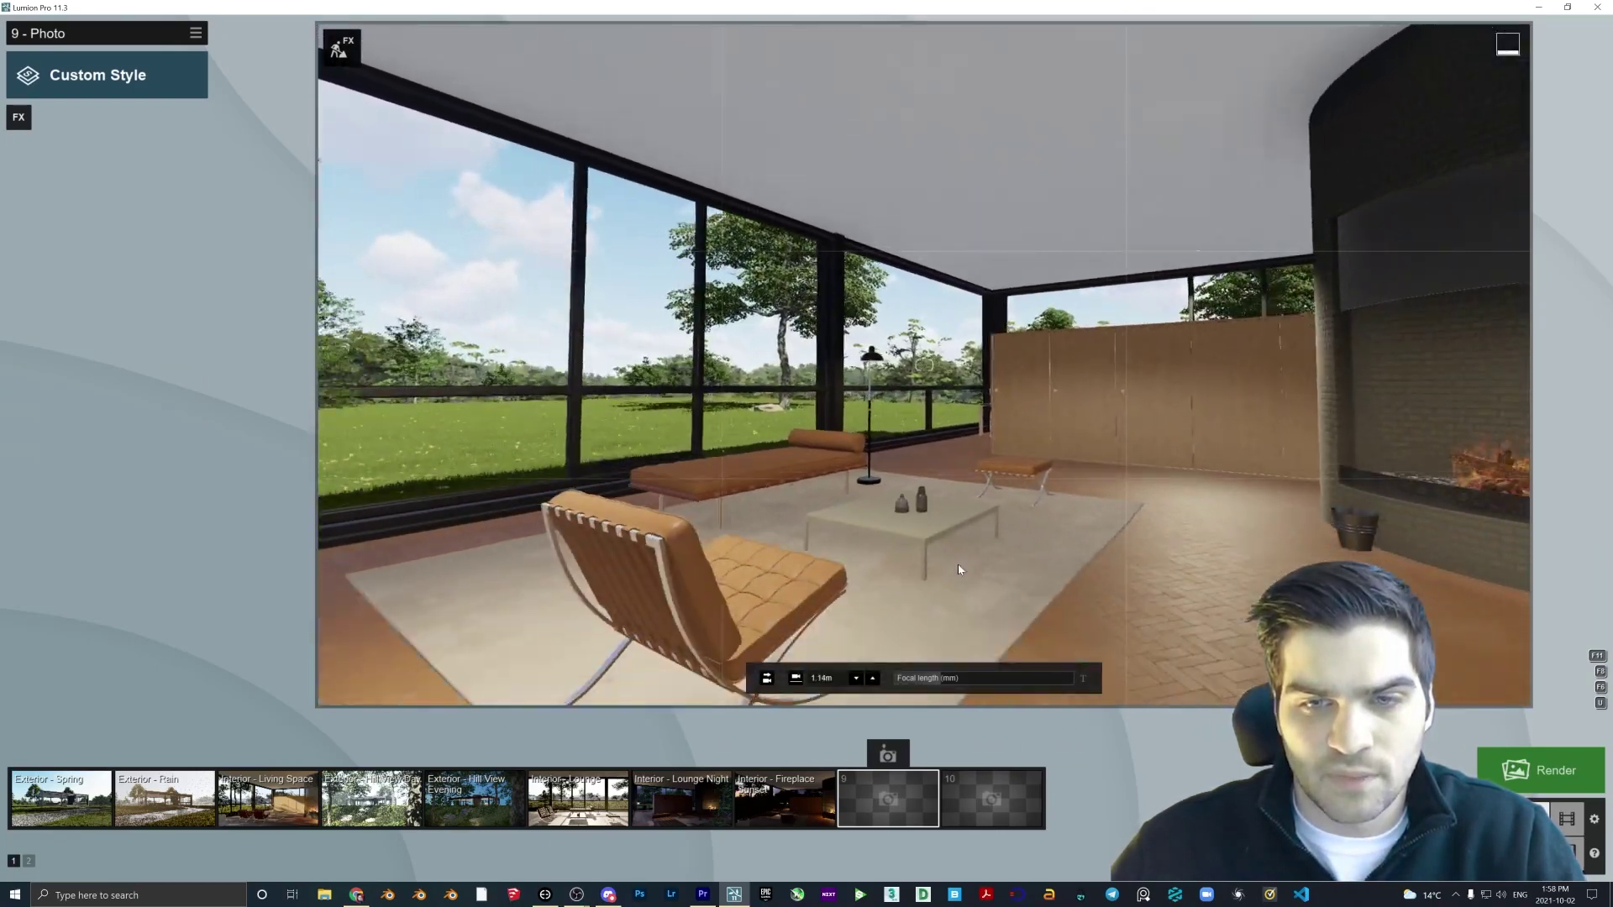
left_click(888, 755)
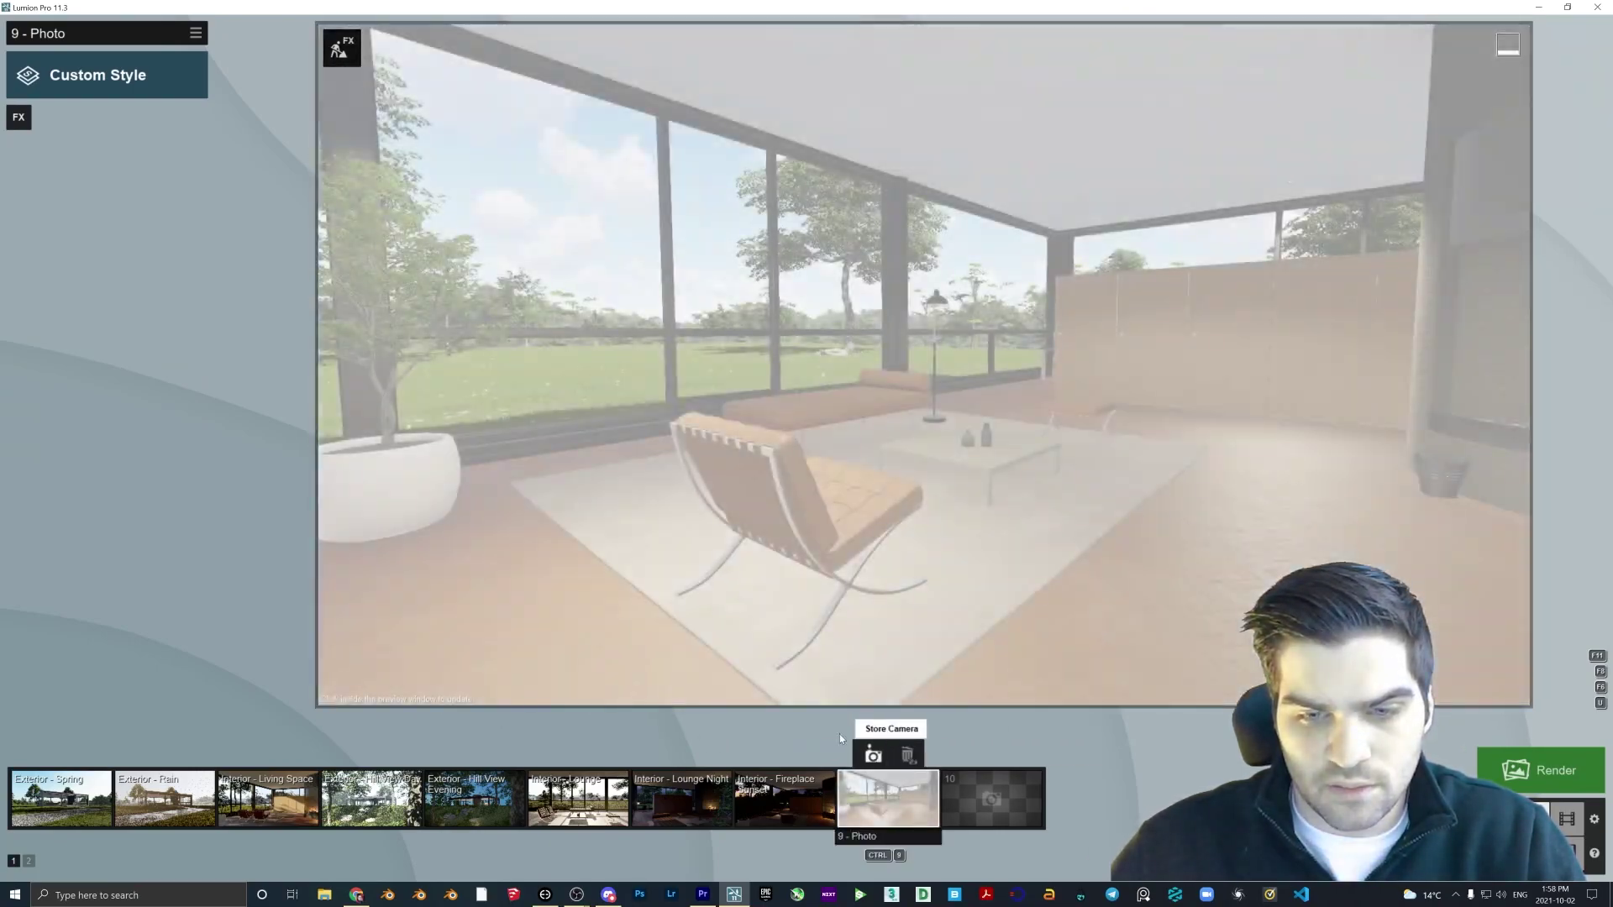
Apply the Night style to photo 9 and update its preview.
left_click(191, 69)
left_click(995, 443)
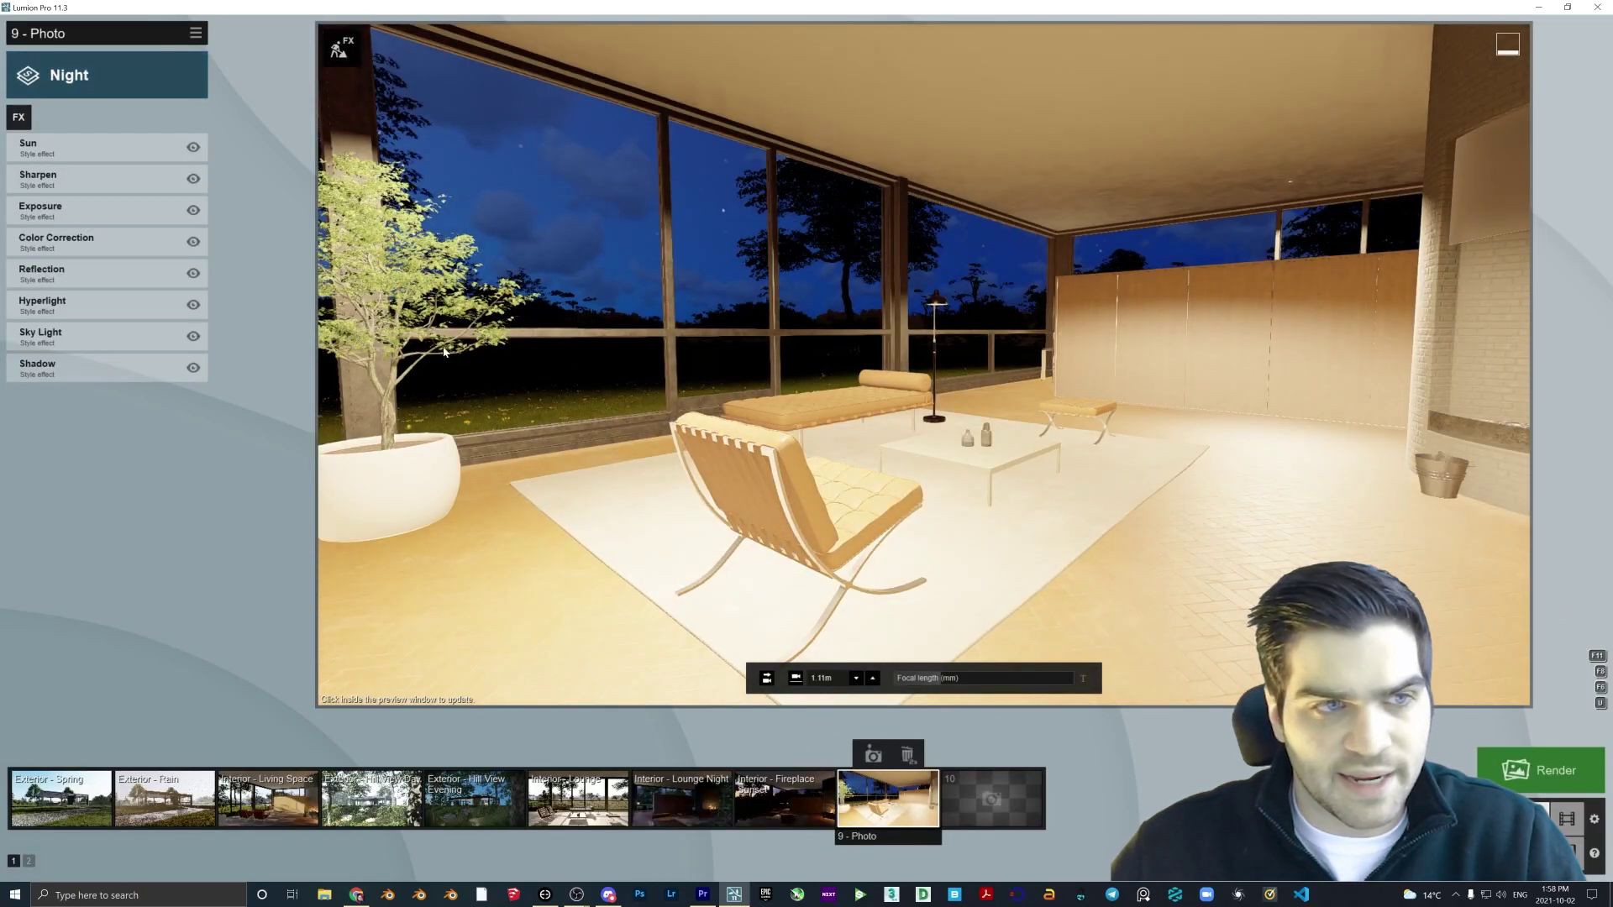
left_click(805, 387)
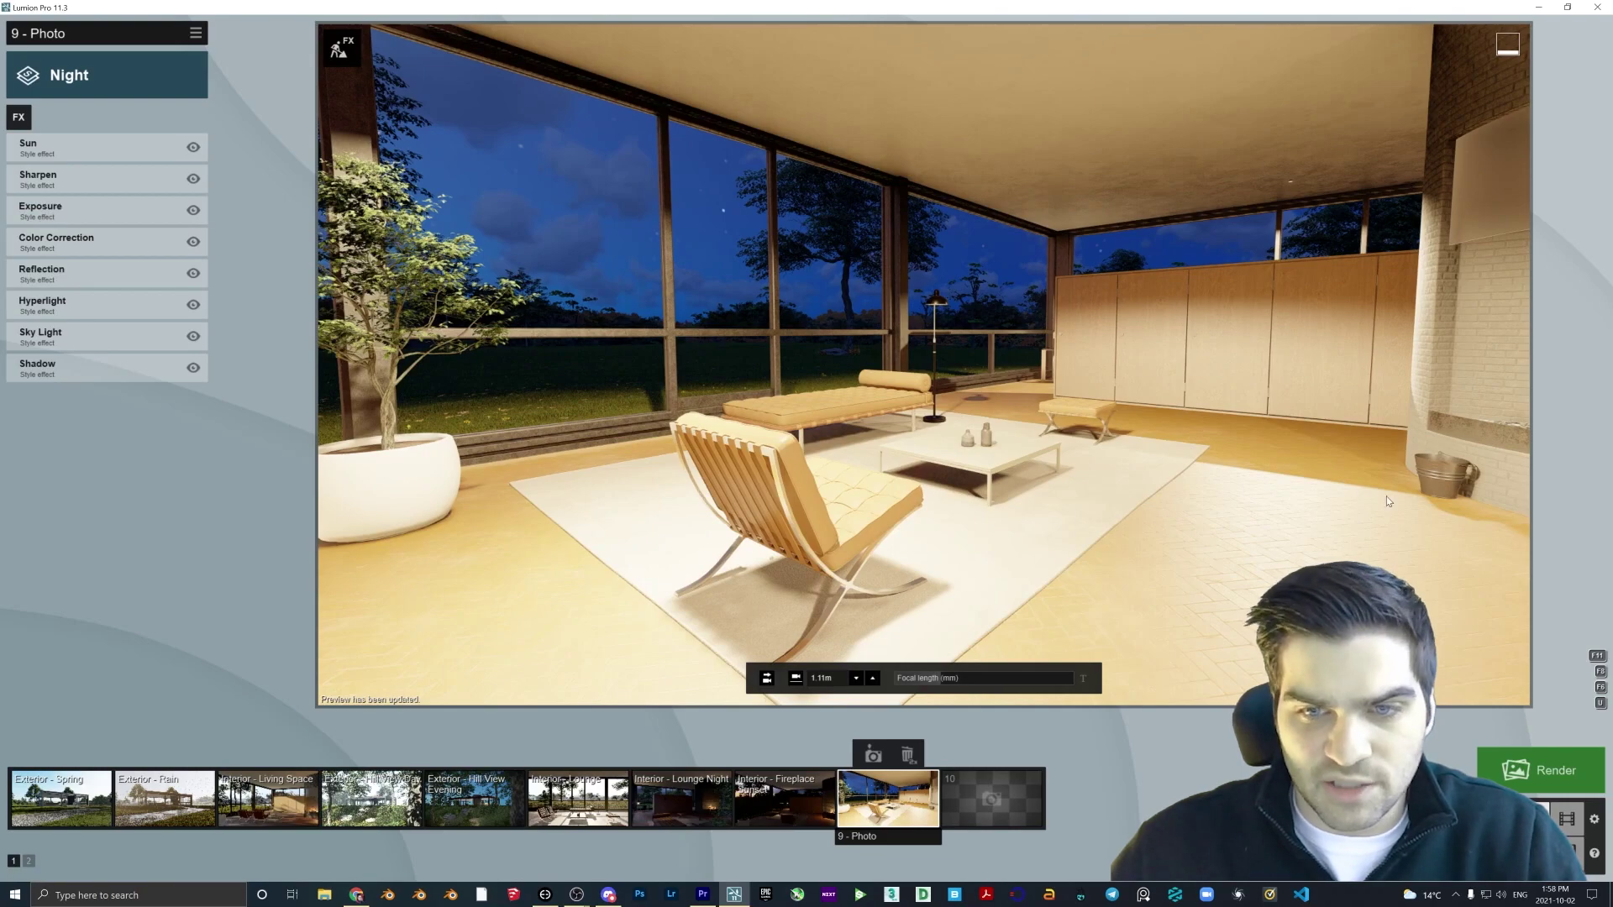
Return to Build mode, activate the lights category and check the settings of the omni light at the cabinet wall's far corner.
left_click(1499, 819)
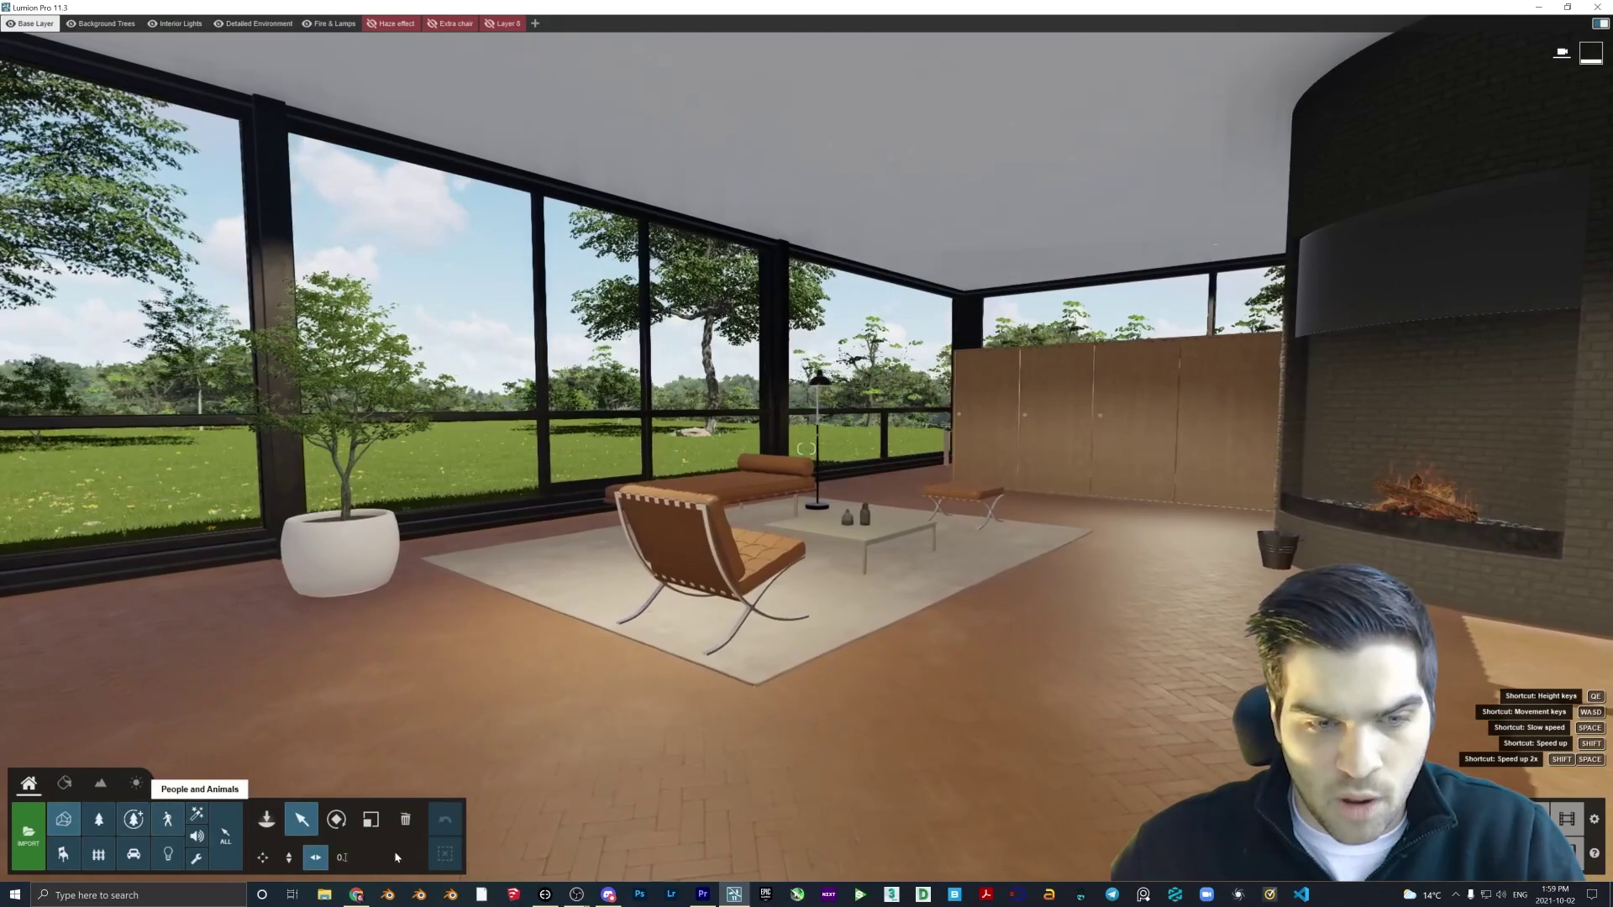
left_click(336, 819)
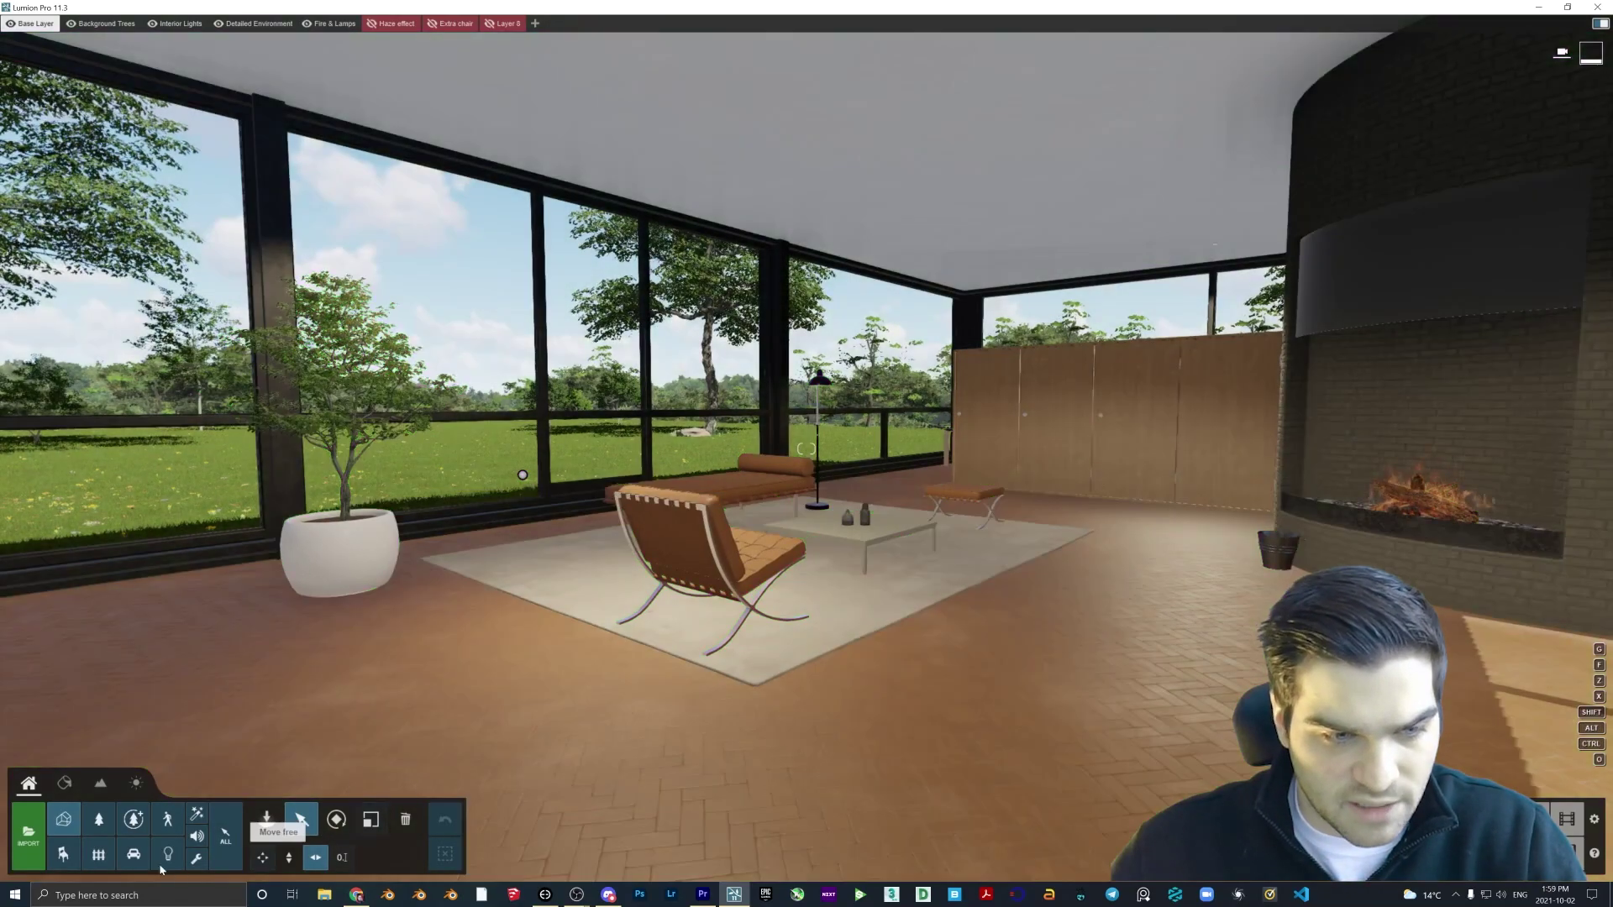
left_click(168, 855)
left_click(965, 412)
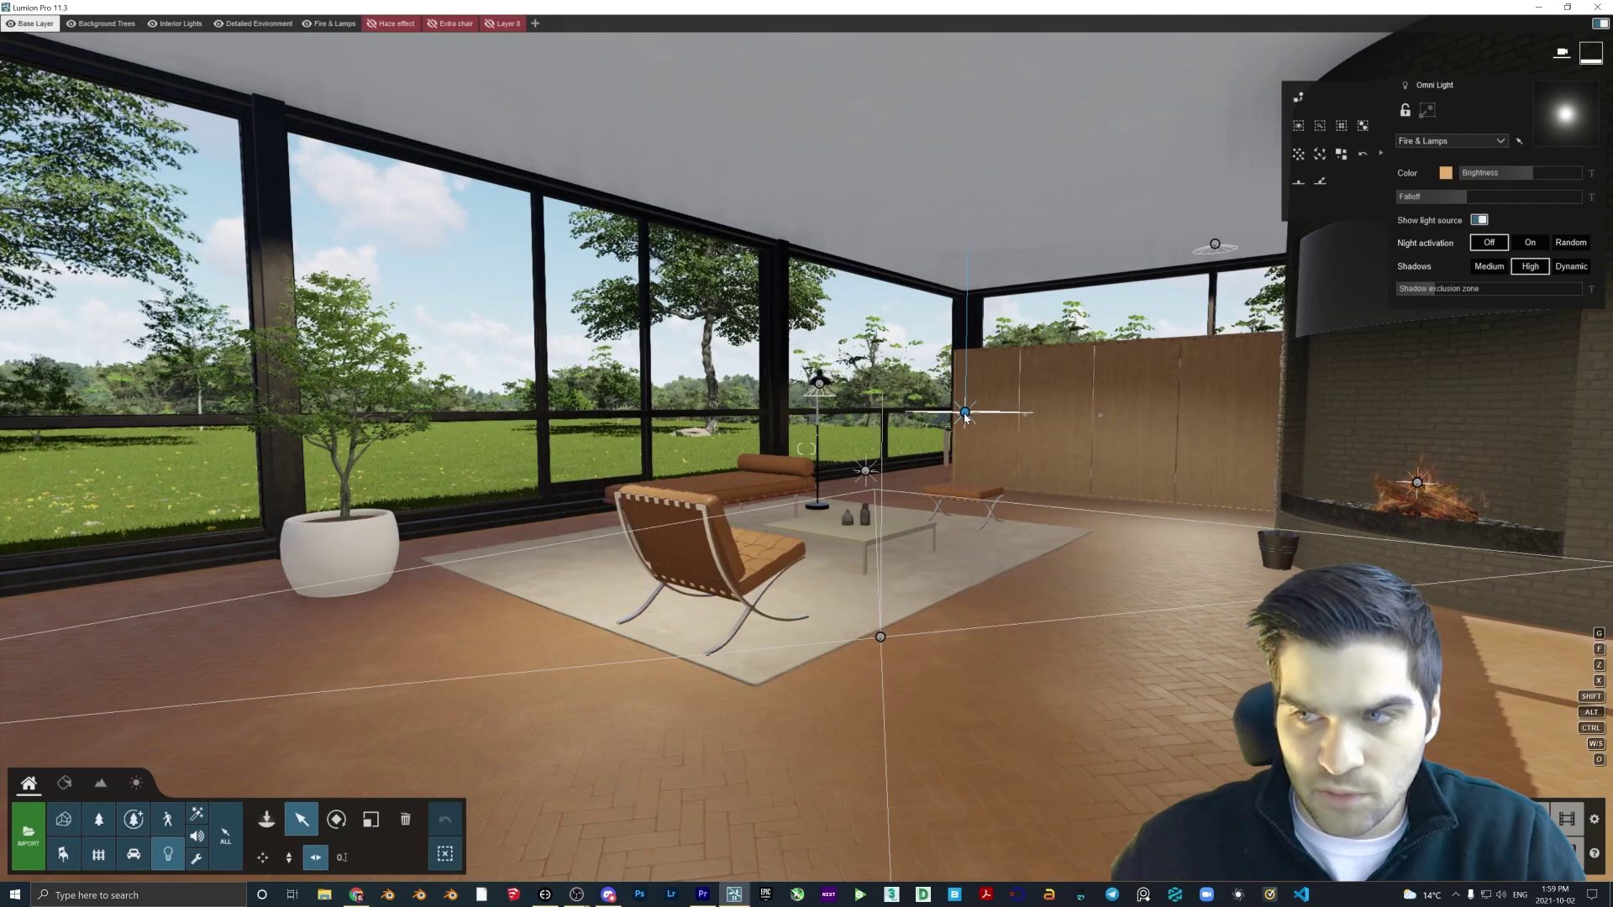
left_click(1417, 482)
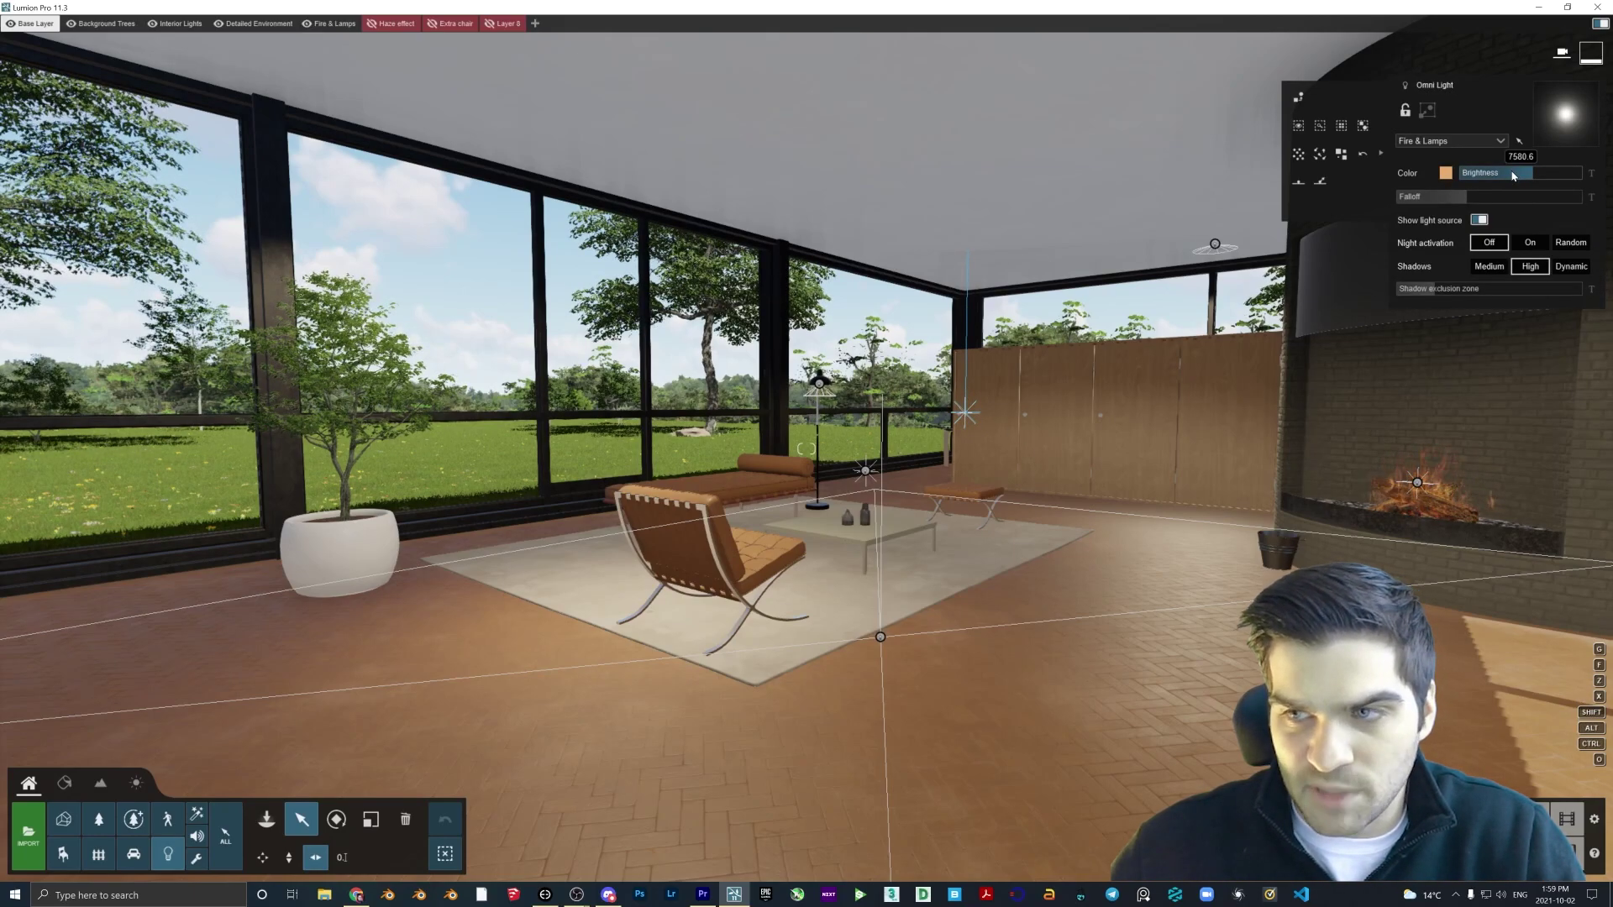
Delete the omni light inside the desk lamp in the corner behind the cabinets.
left_click(405, 819)
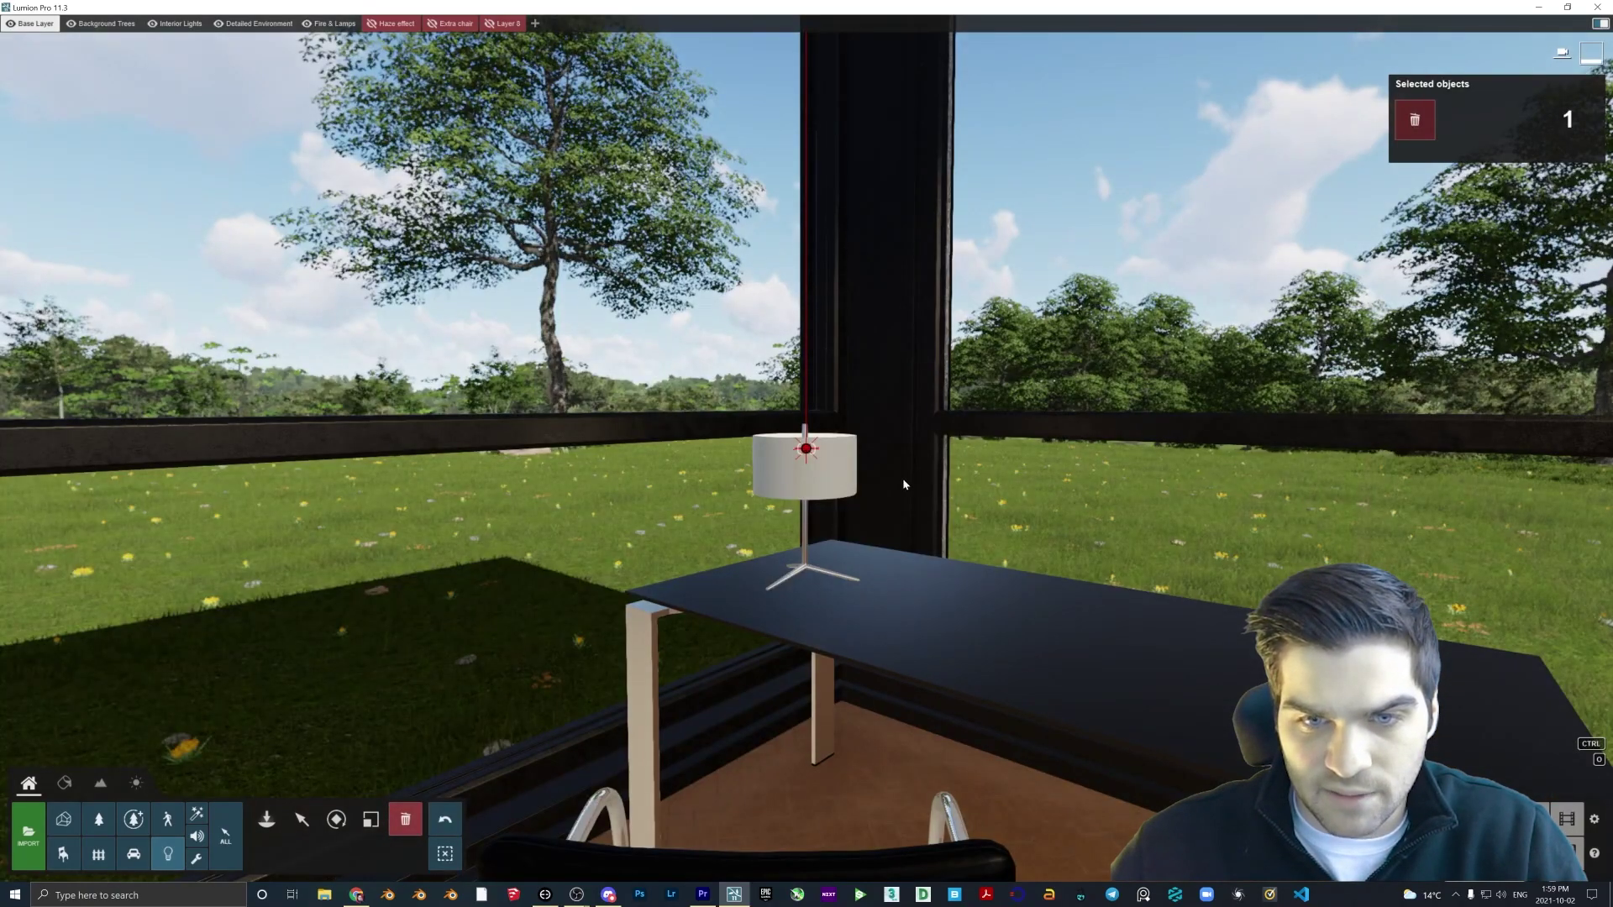
key("s")
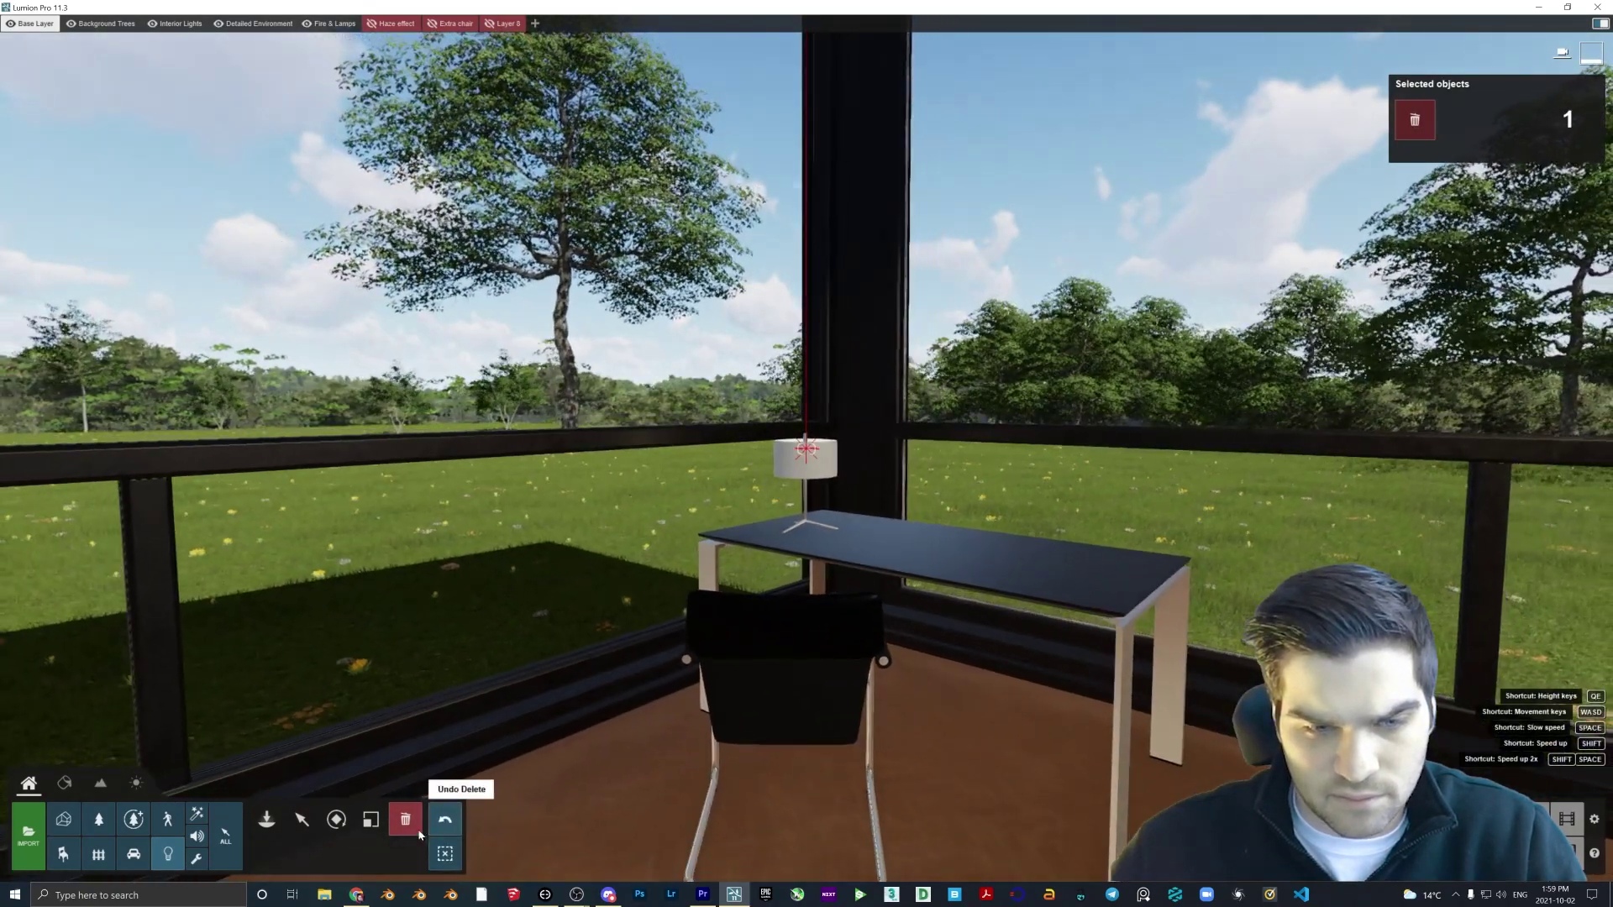
left_click(806, 450)
Delete the large light whose marker sits on the floor beside the lounge rug.
key("s")
key("a")
key("s")
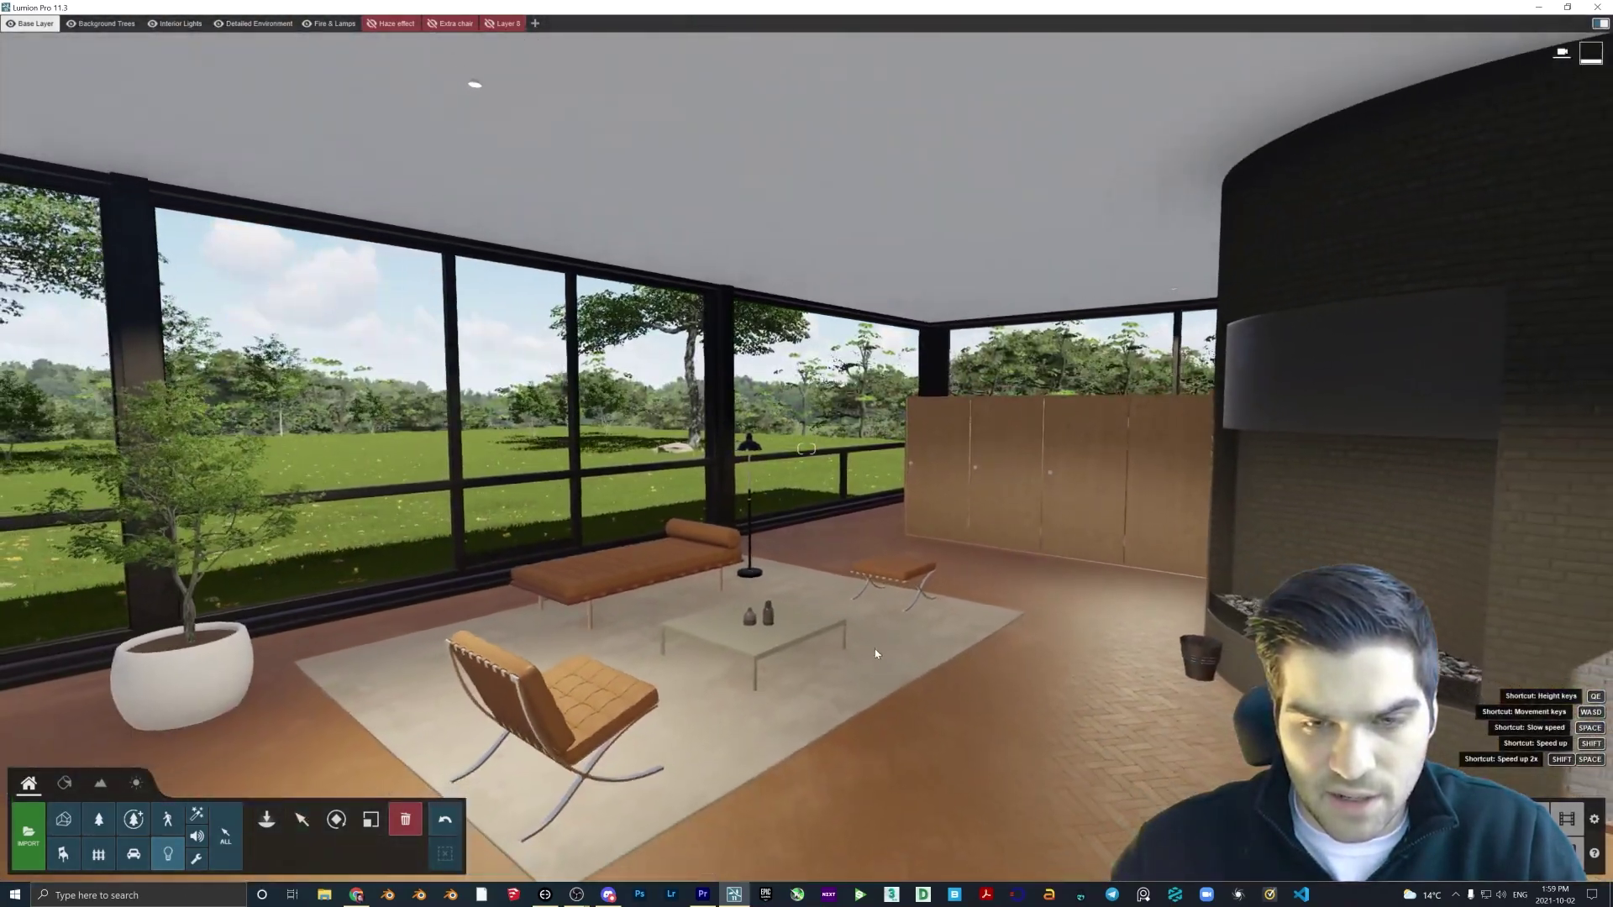
right_click_drag(815, 659, 857, 688)
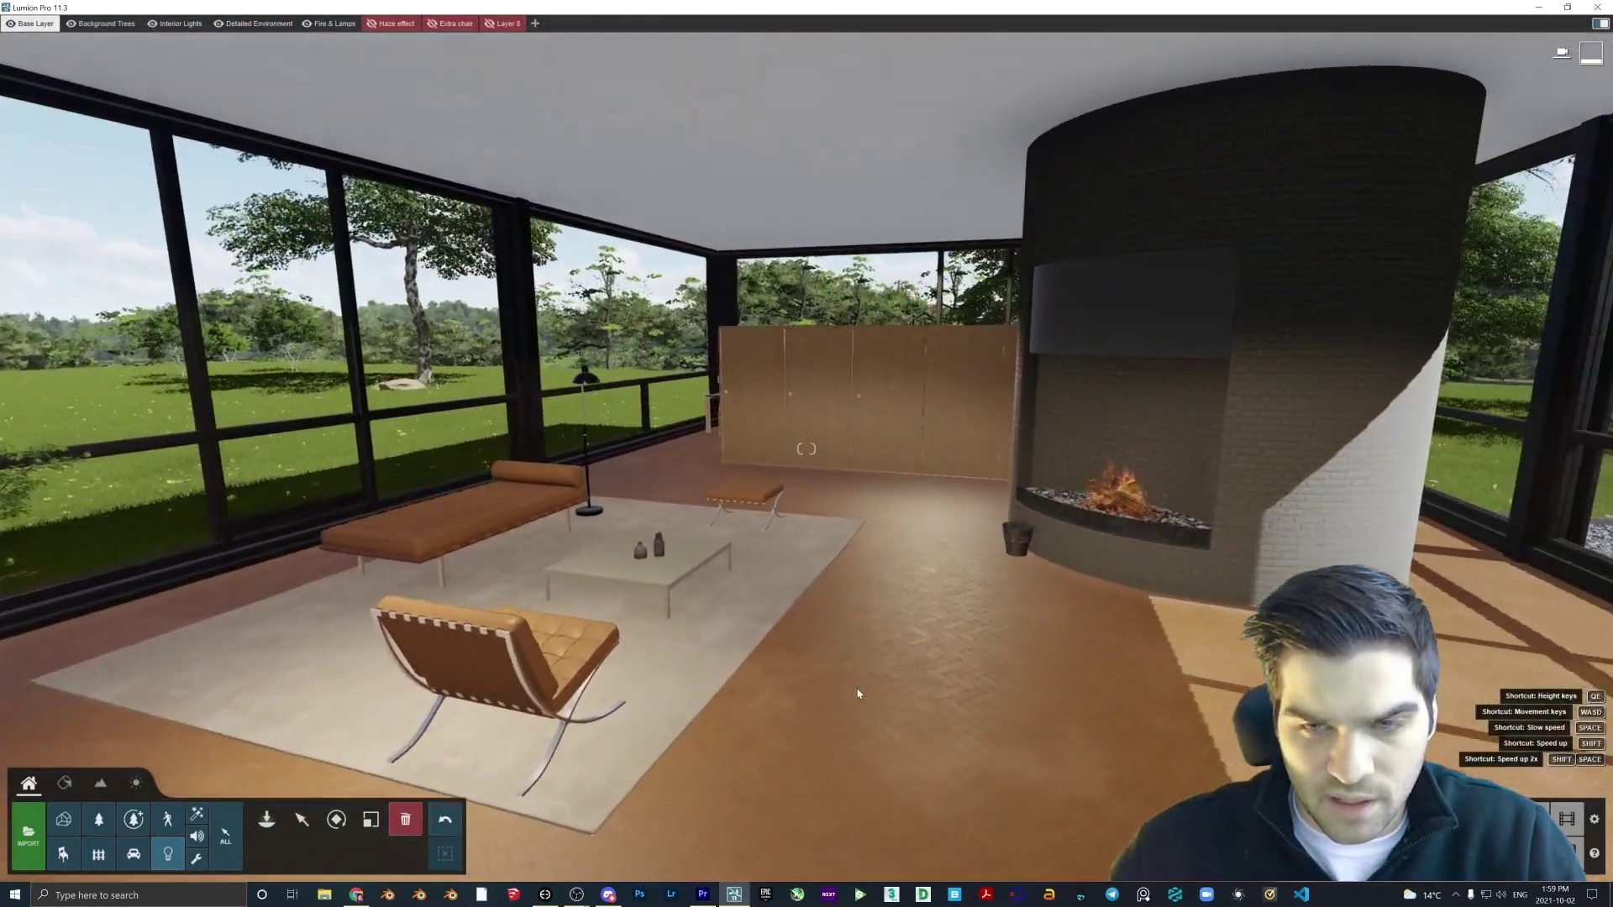
key("s")
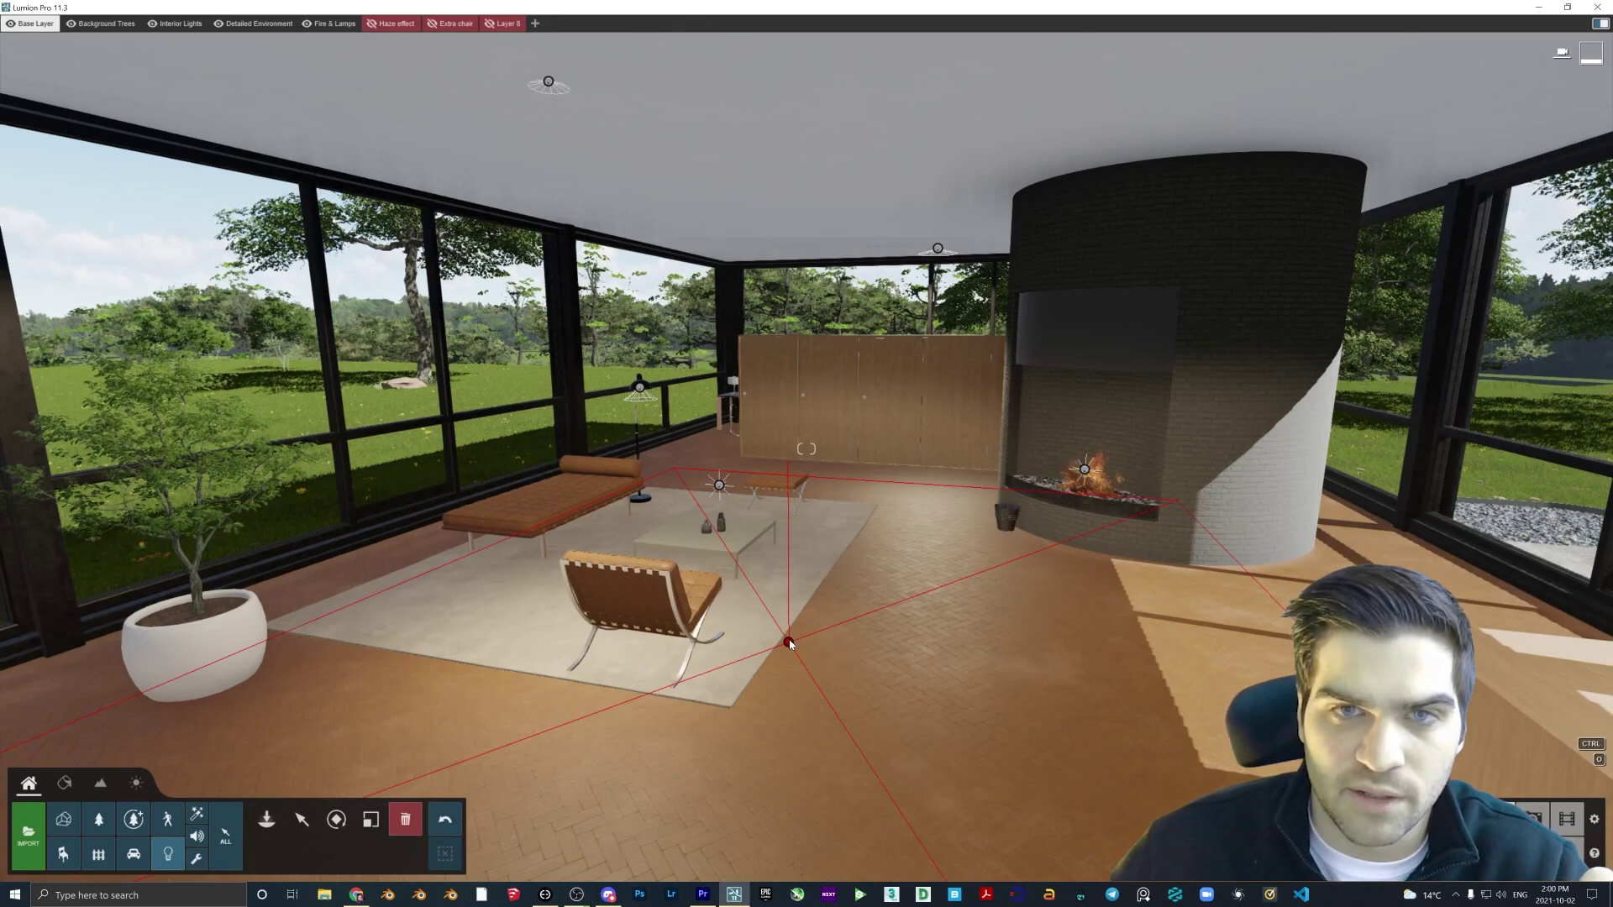
left_click(790, 642)
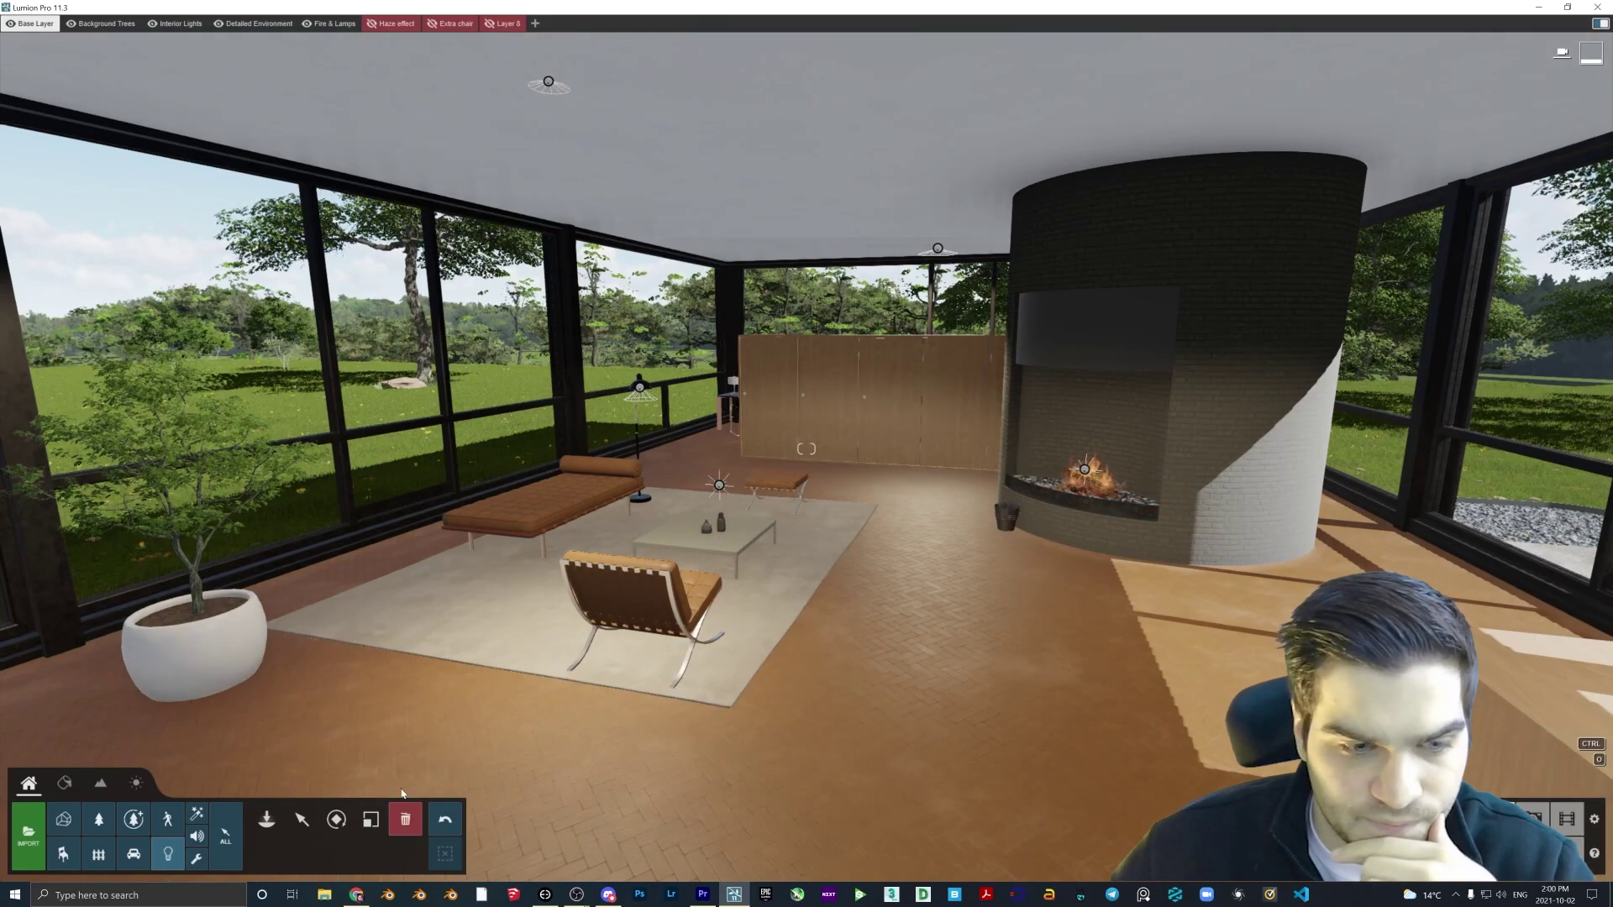
Delete the omni light above the coffee table, belonging to the Interior Lights layer.
left_click(302, 819)
left_click(720, 485)
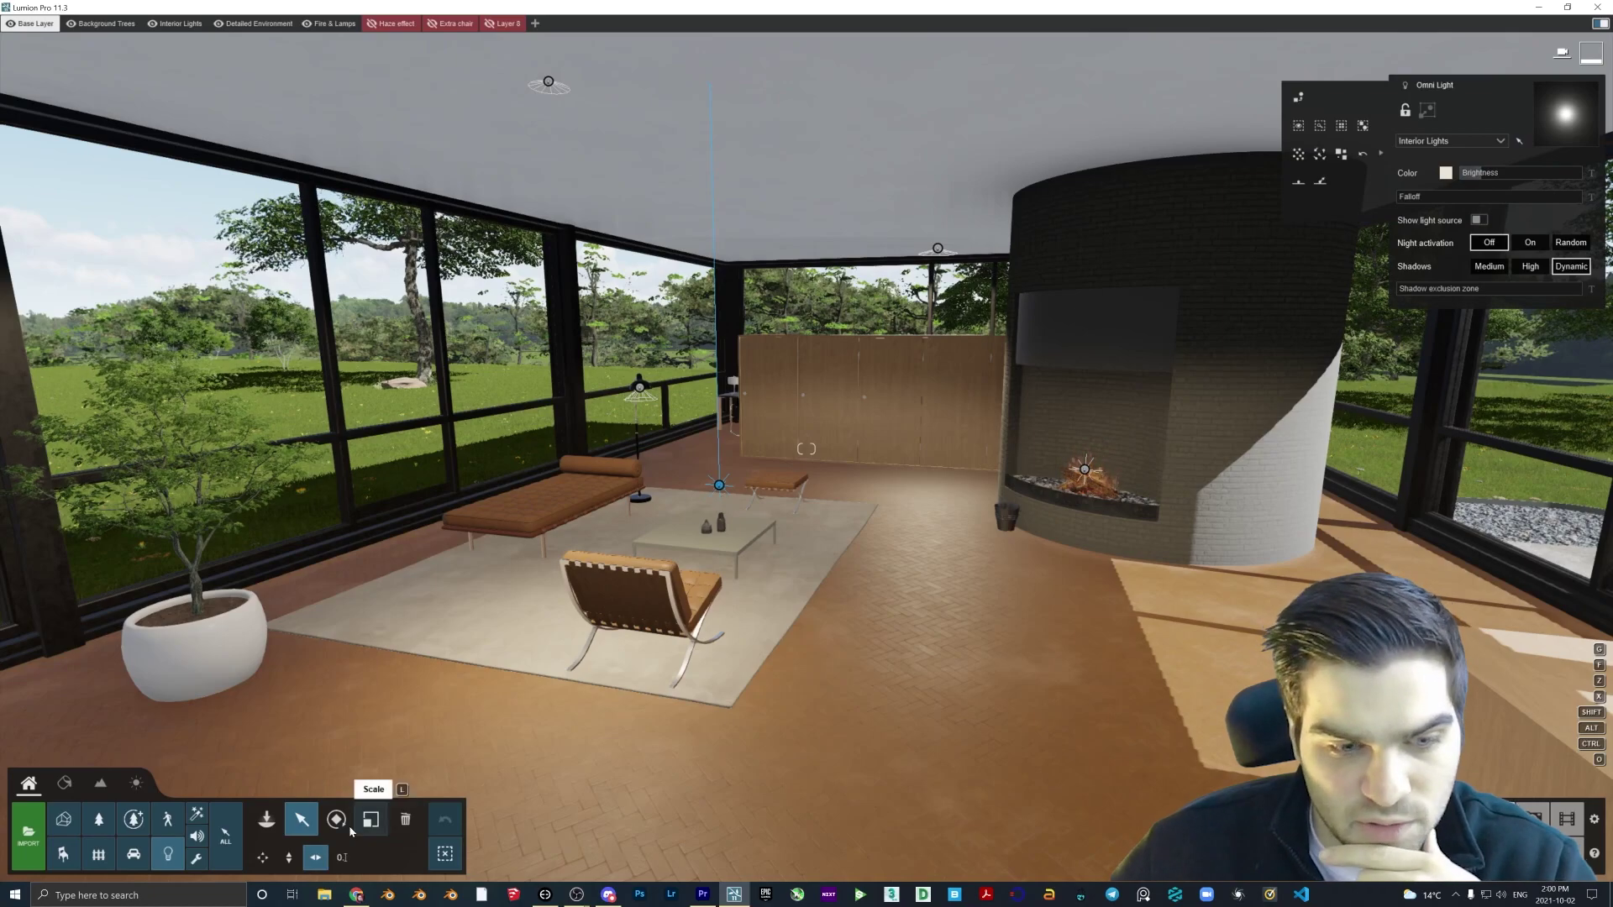
left_click(405, 819)
left_click(719, 487)
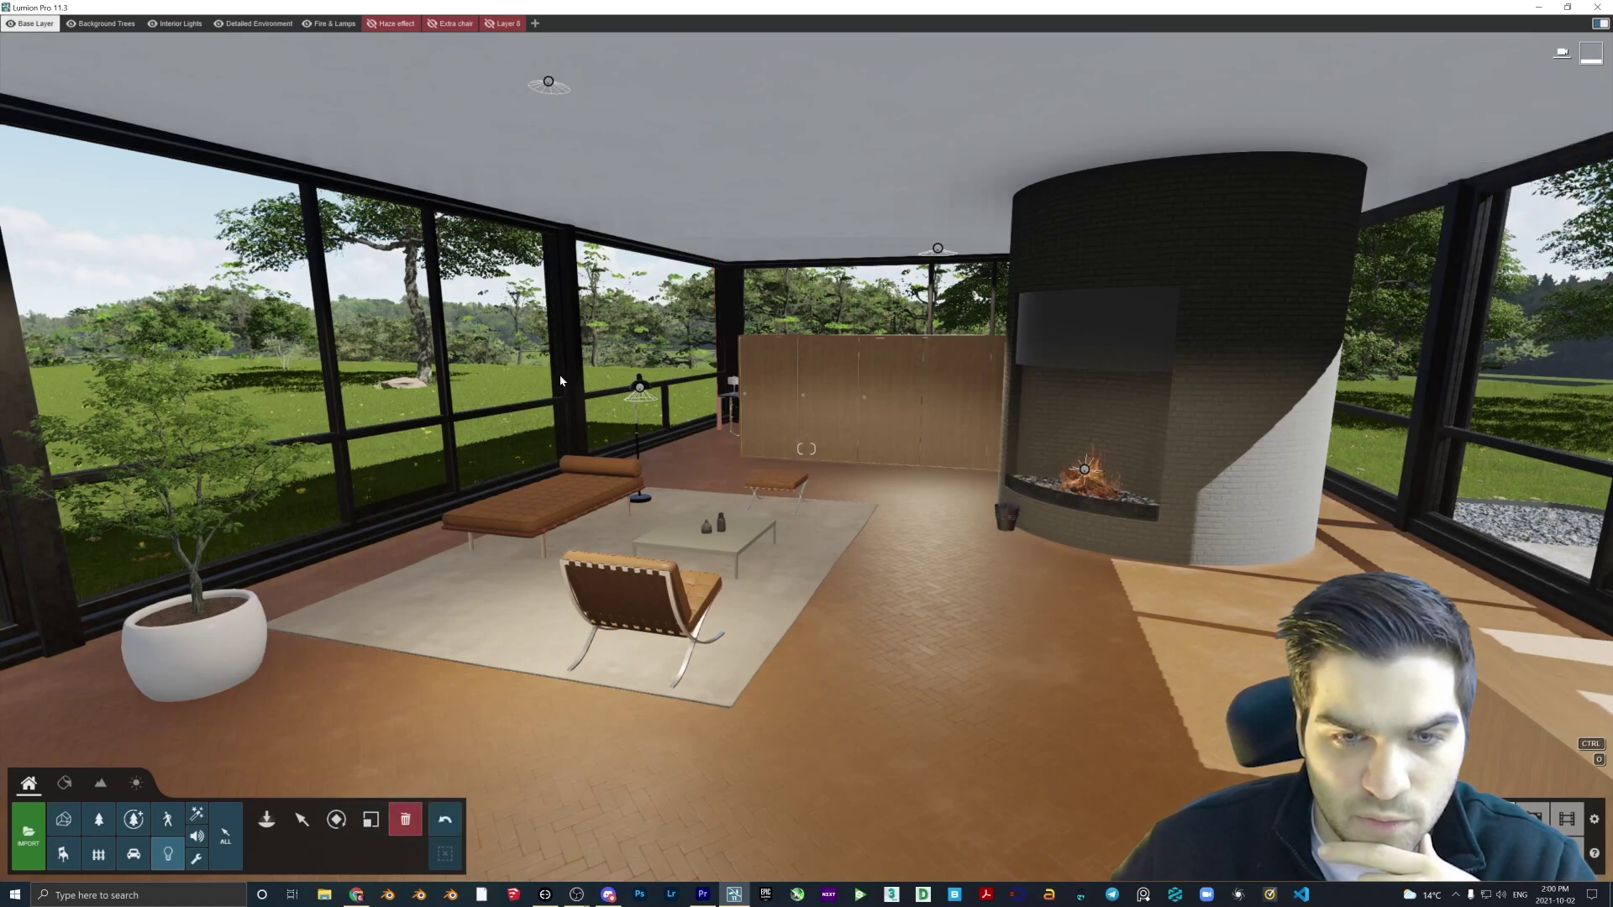
Select the spotlight in the lounge floor lamp and examine its position under the shade and its brightness setting.
left_click(301, 819)
left_click(639, 387)
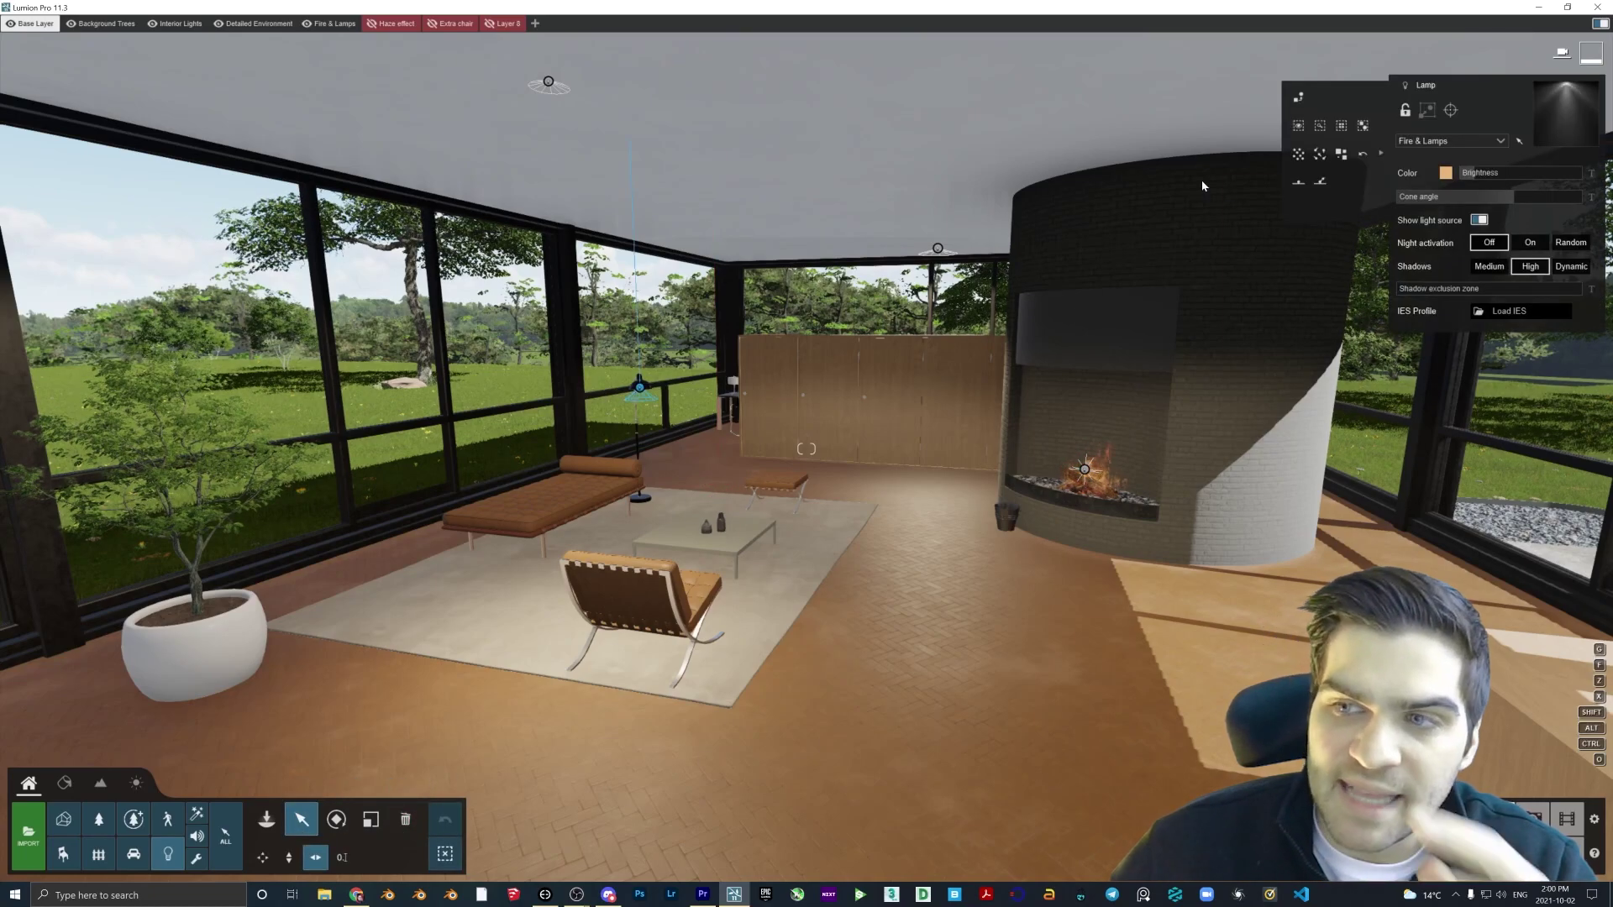
key("w")
right_click_drag(992, 525, 899, 477)
key("s")
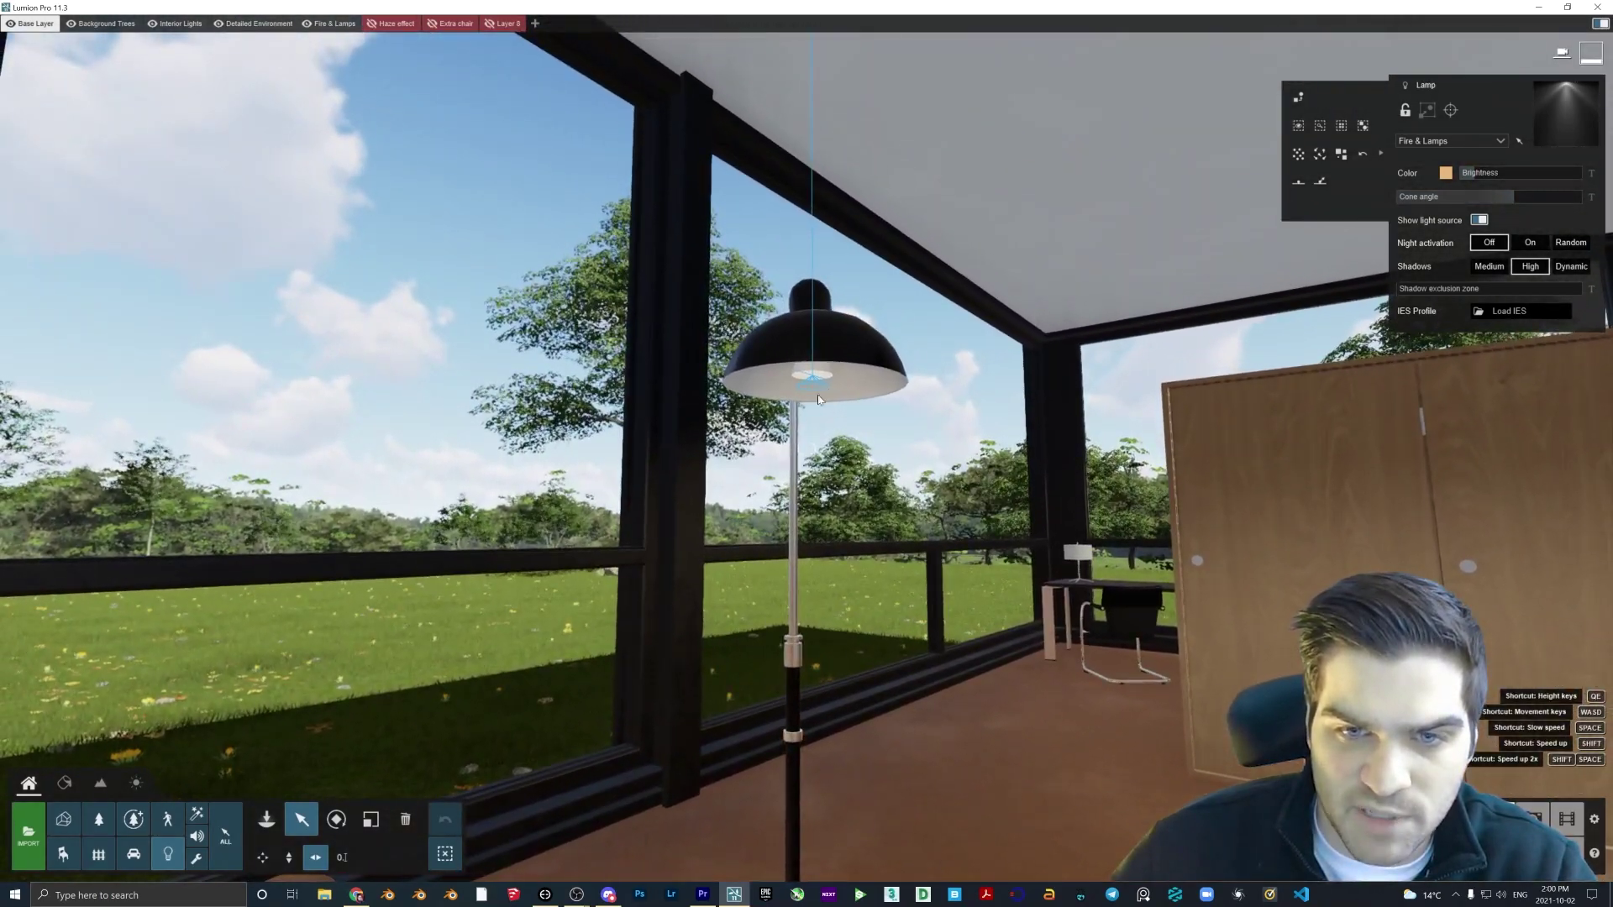
mouse_move(1490, 178)
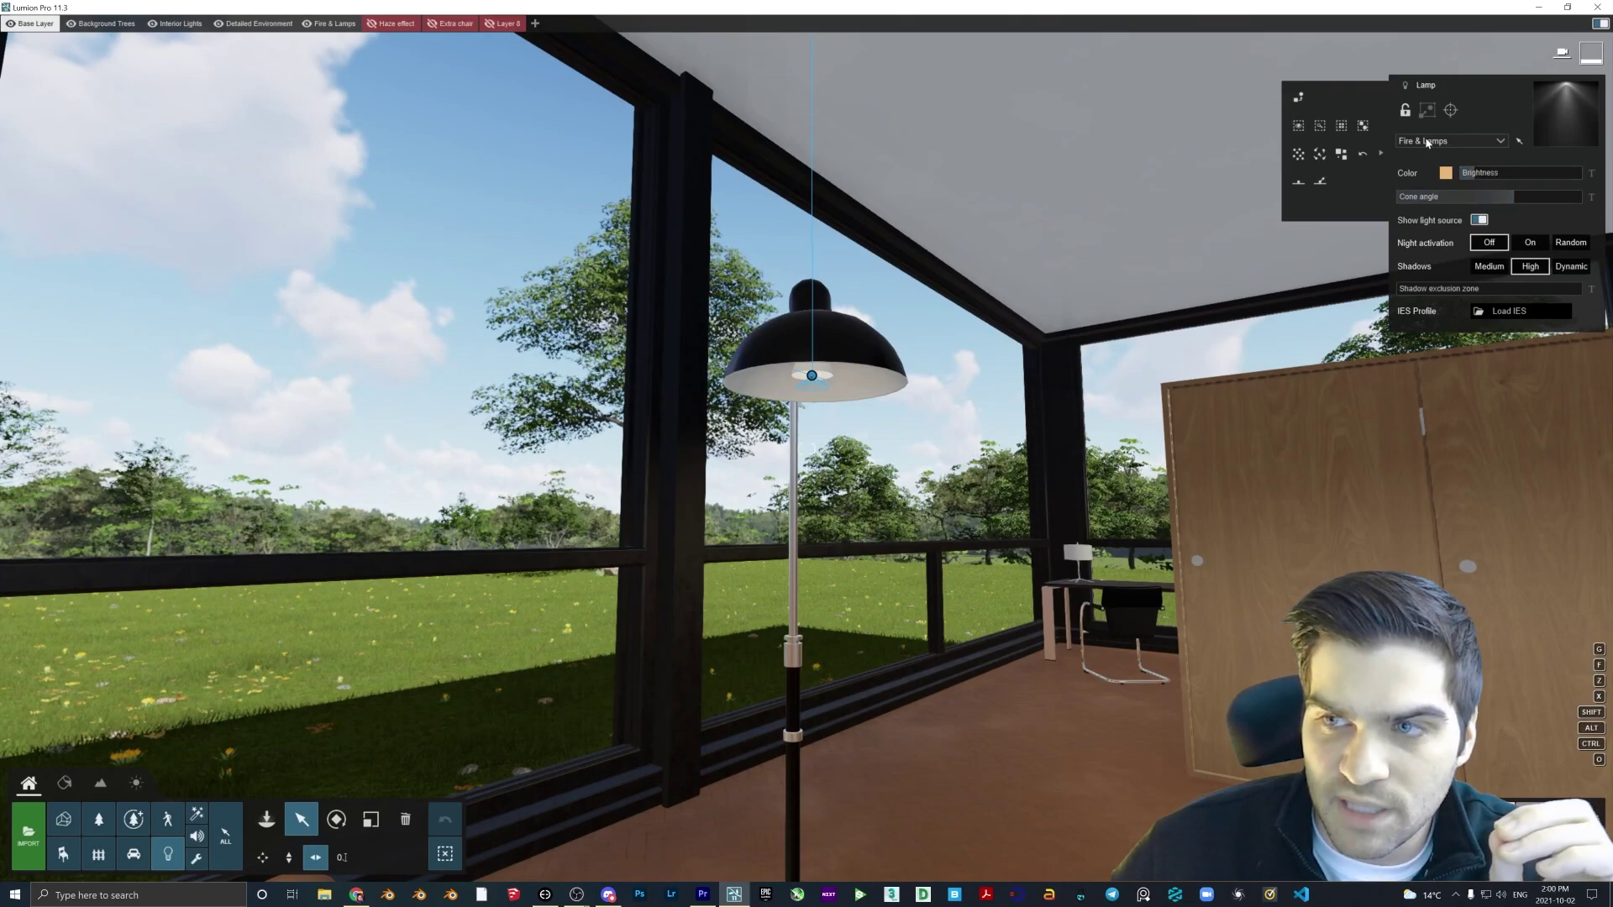
right_click_drag(808, 449, 845, 459)
key("s")
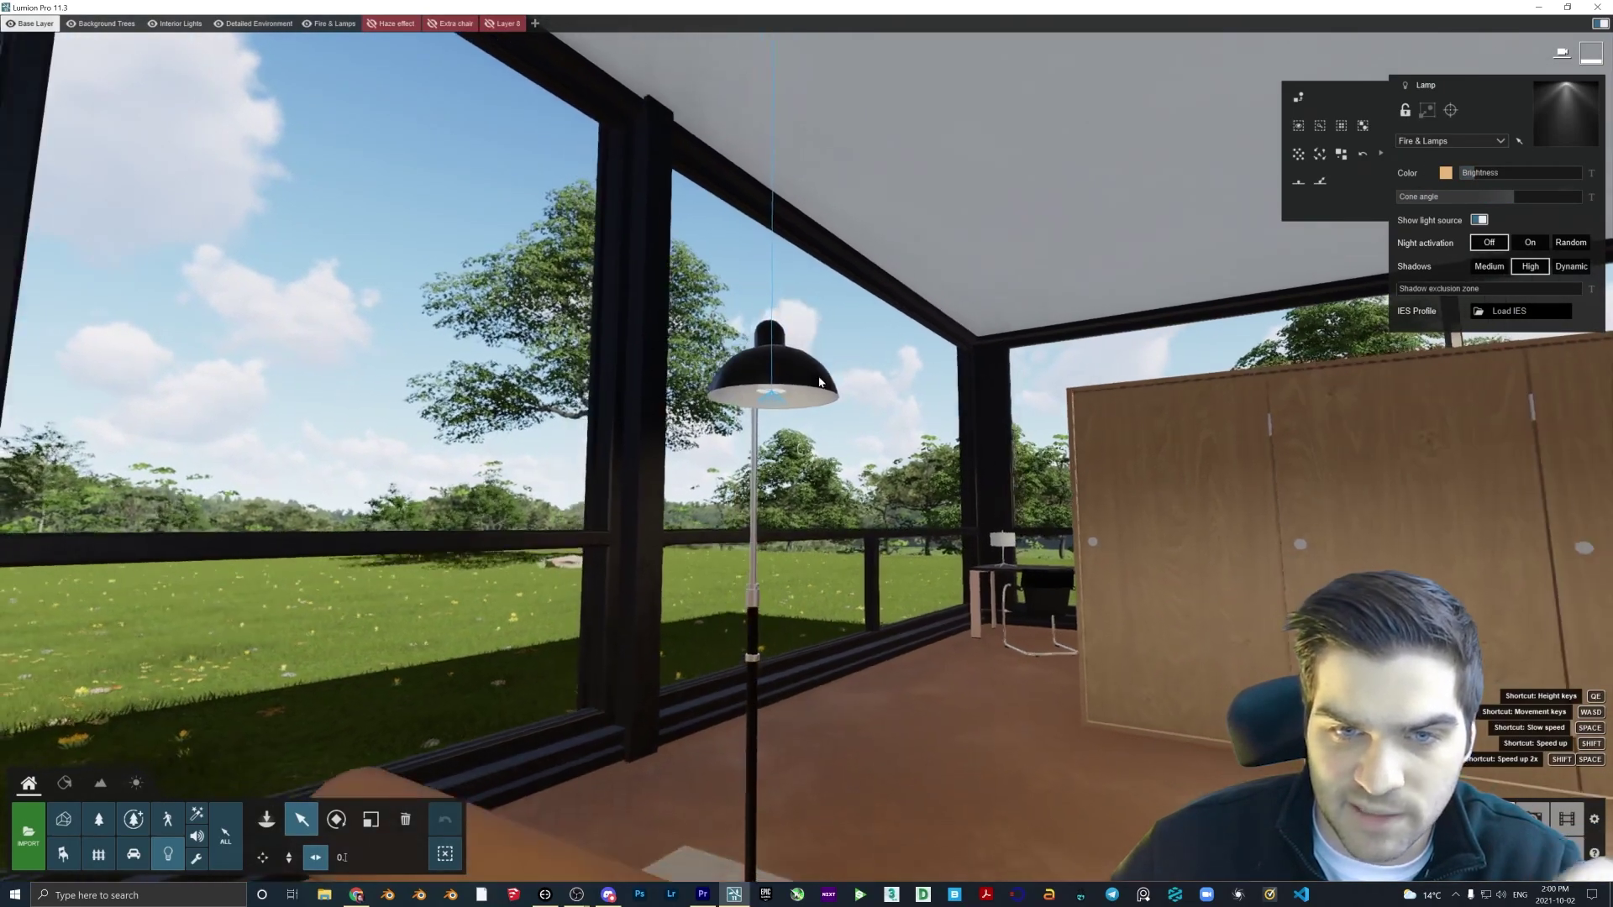
mouse_move(1485, 179)
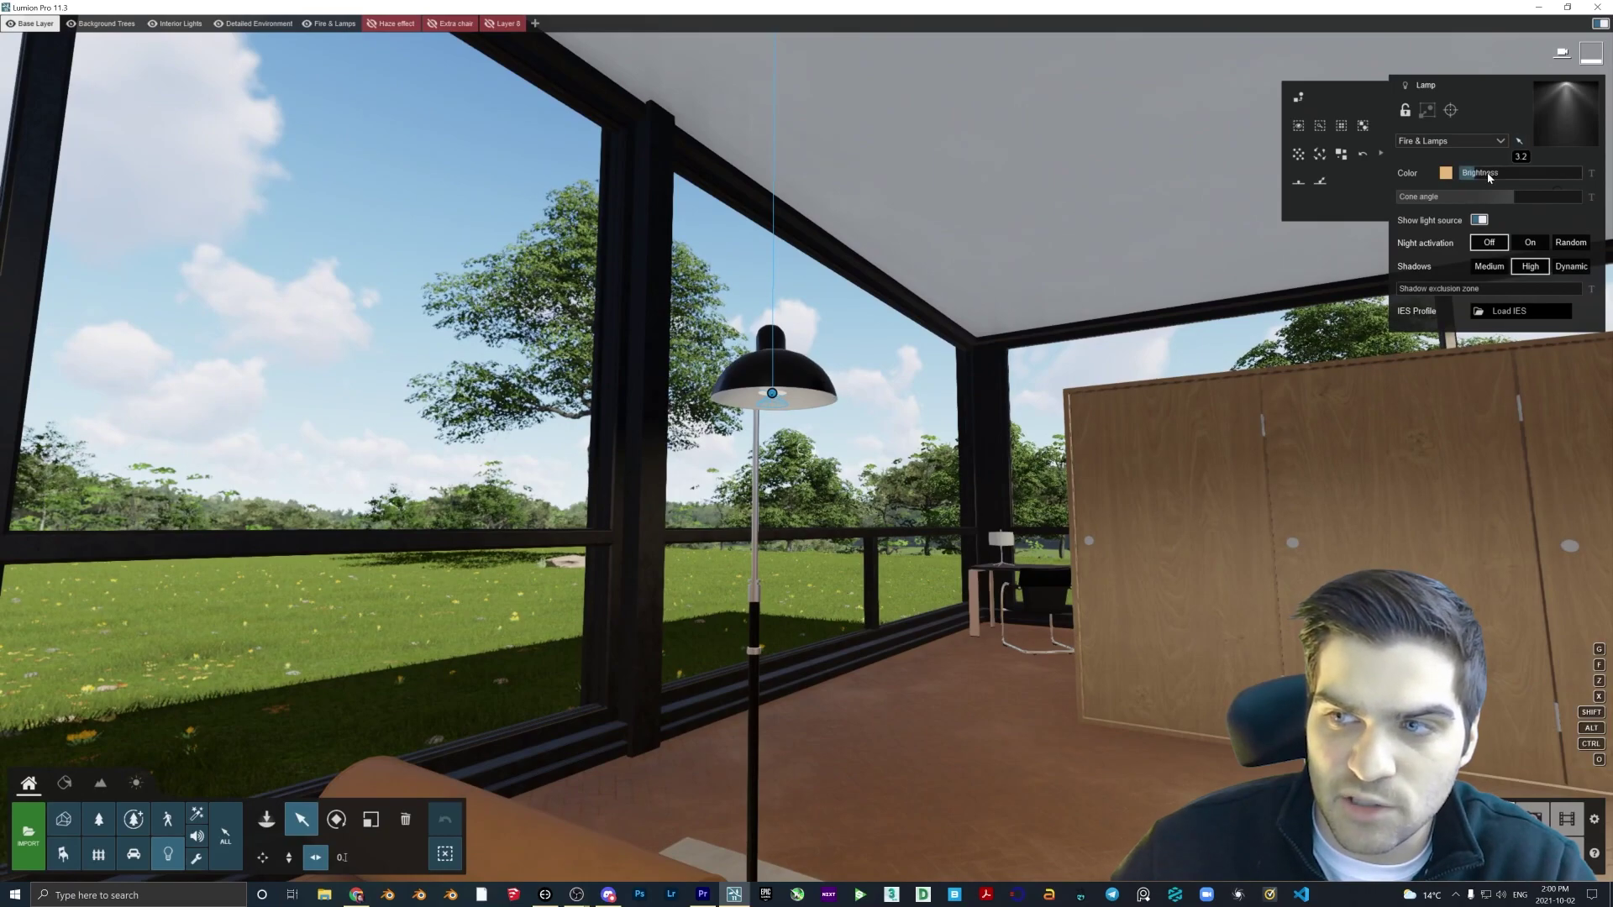
Survey the remaining interior lights of the house from the lounge back to the lawn outside the kitchen end.
key("s")
right_click_drag(872, 467, 882, 507)
scroll(882, 505, "down", 3)
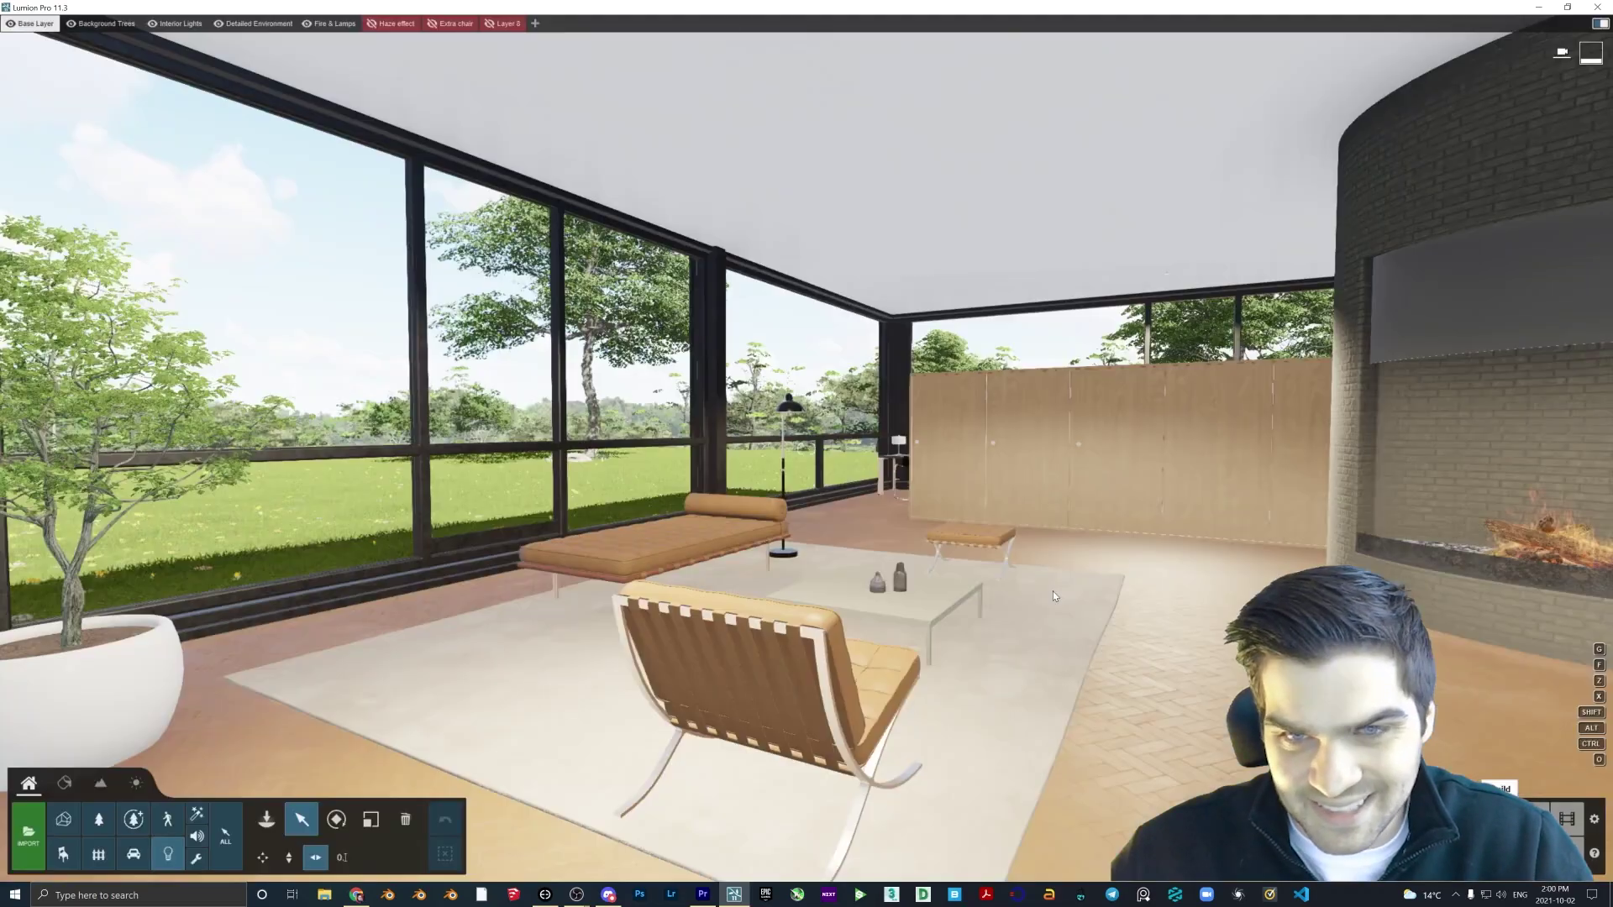
key("s")
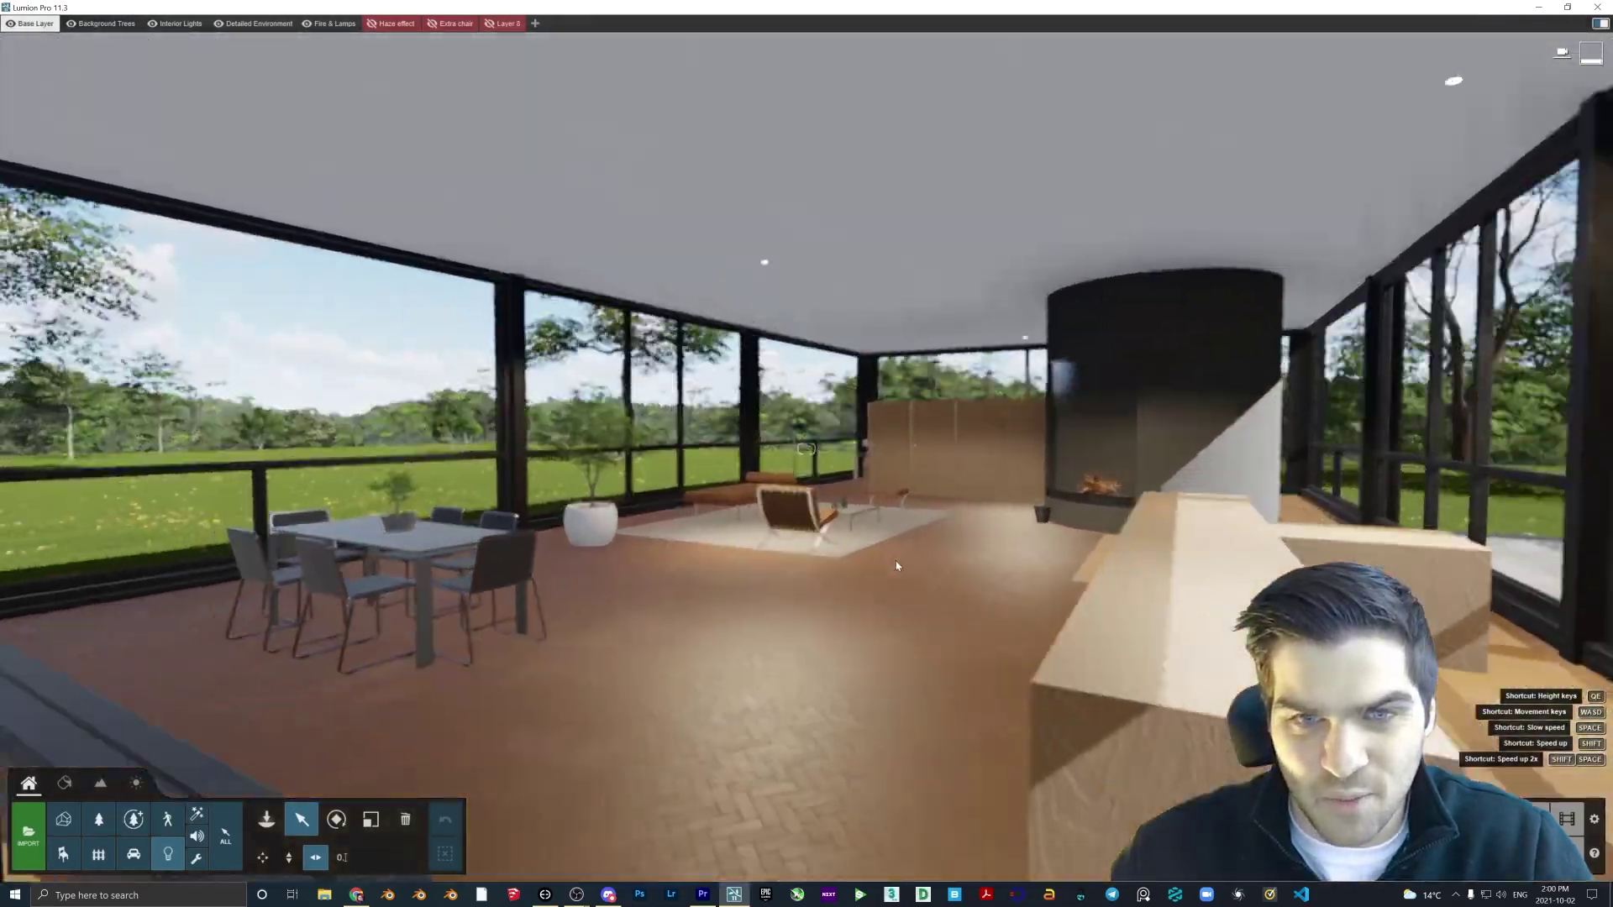
key("s")
left_click(405, 820)
right_click_drag(769, 504, 845, 455)
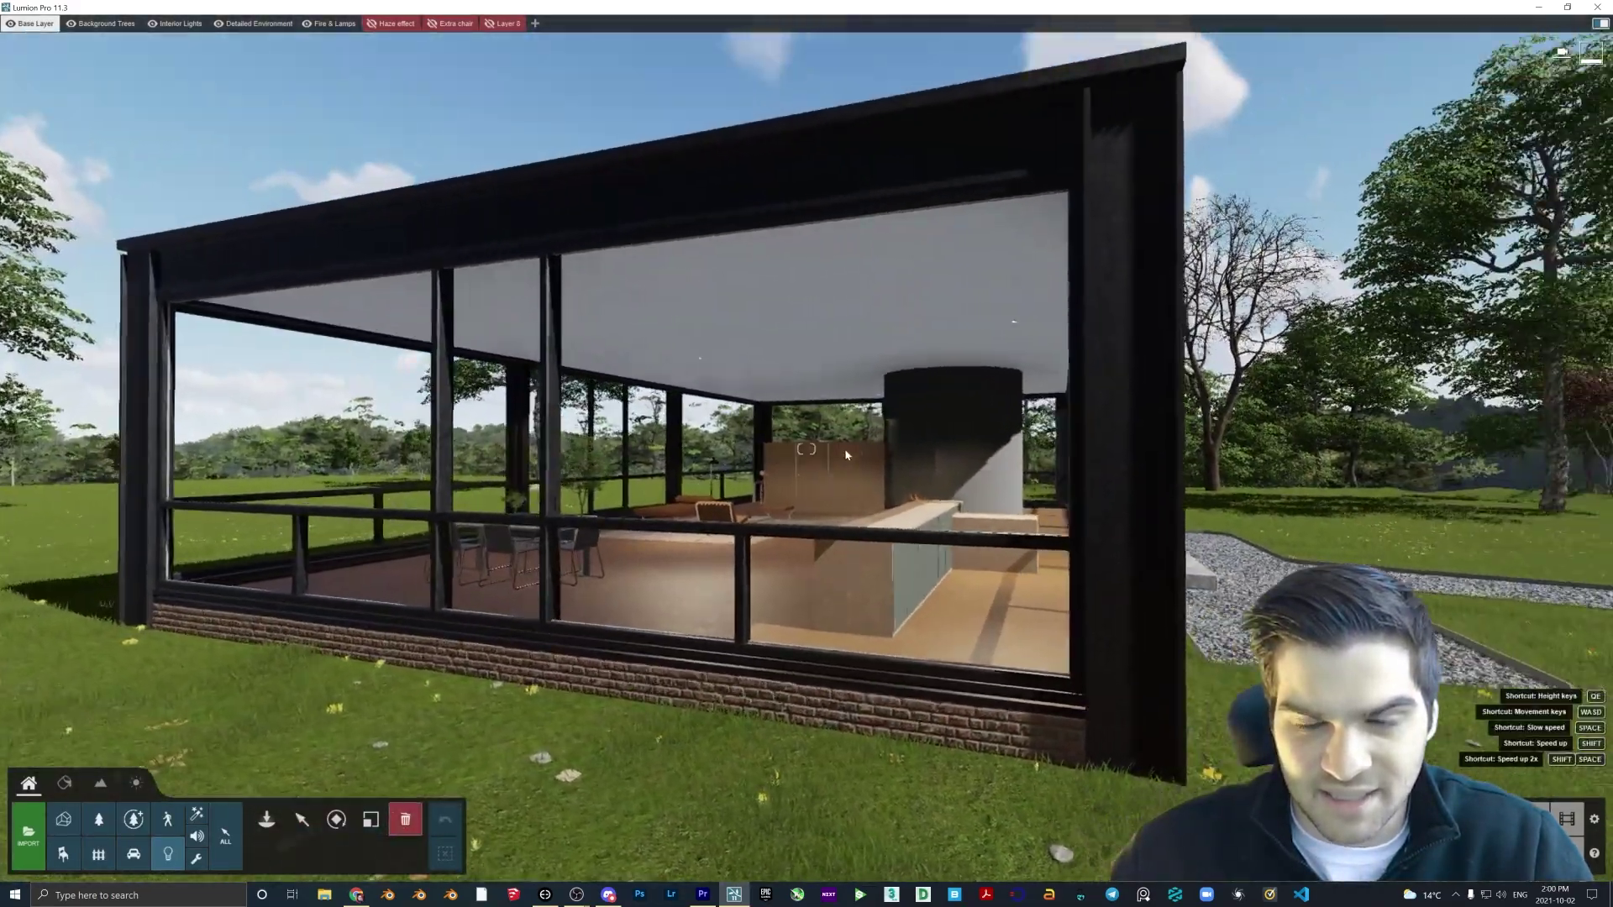
left_click(267, 821)
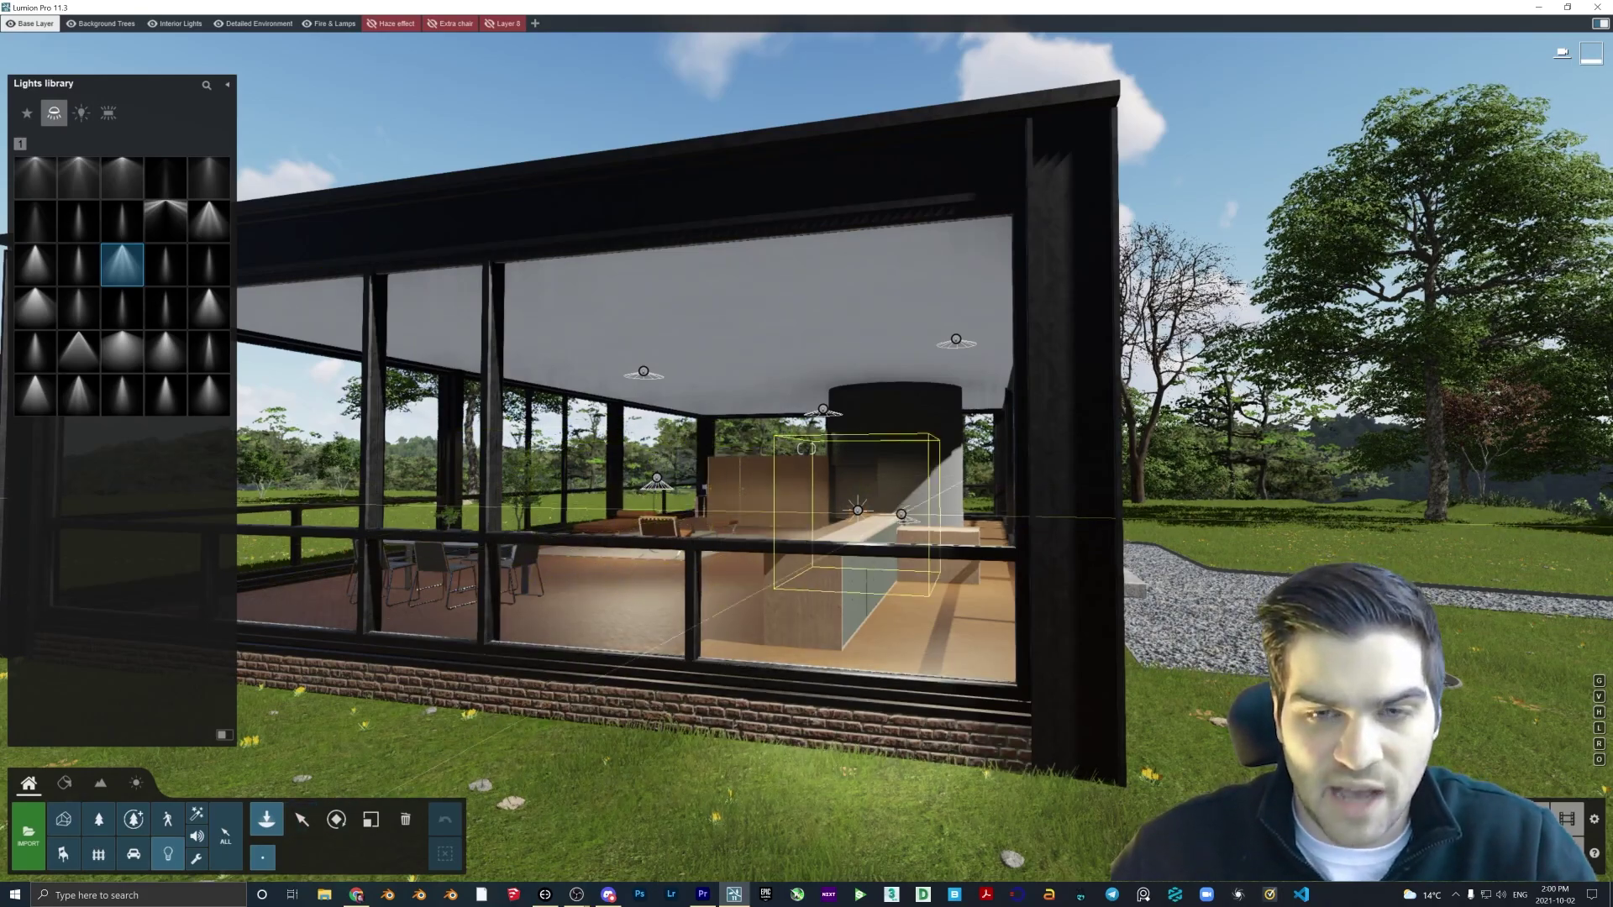
Delete the existing ceiling spotlights above the open living area between the dining table and the lounge.
key("w")
right_click_drag(945, 525, 925, 517)
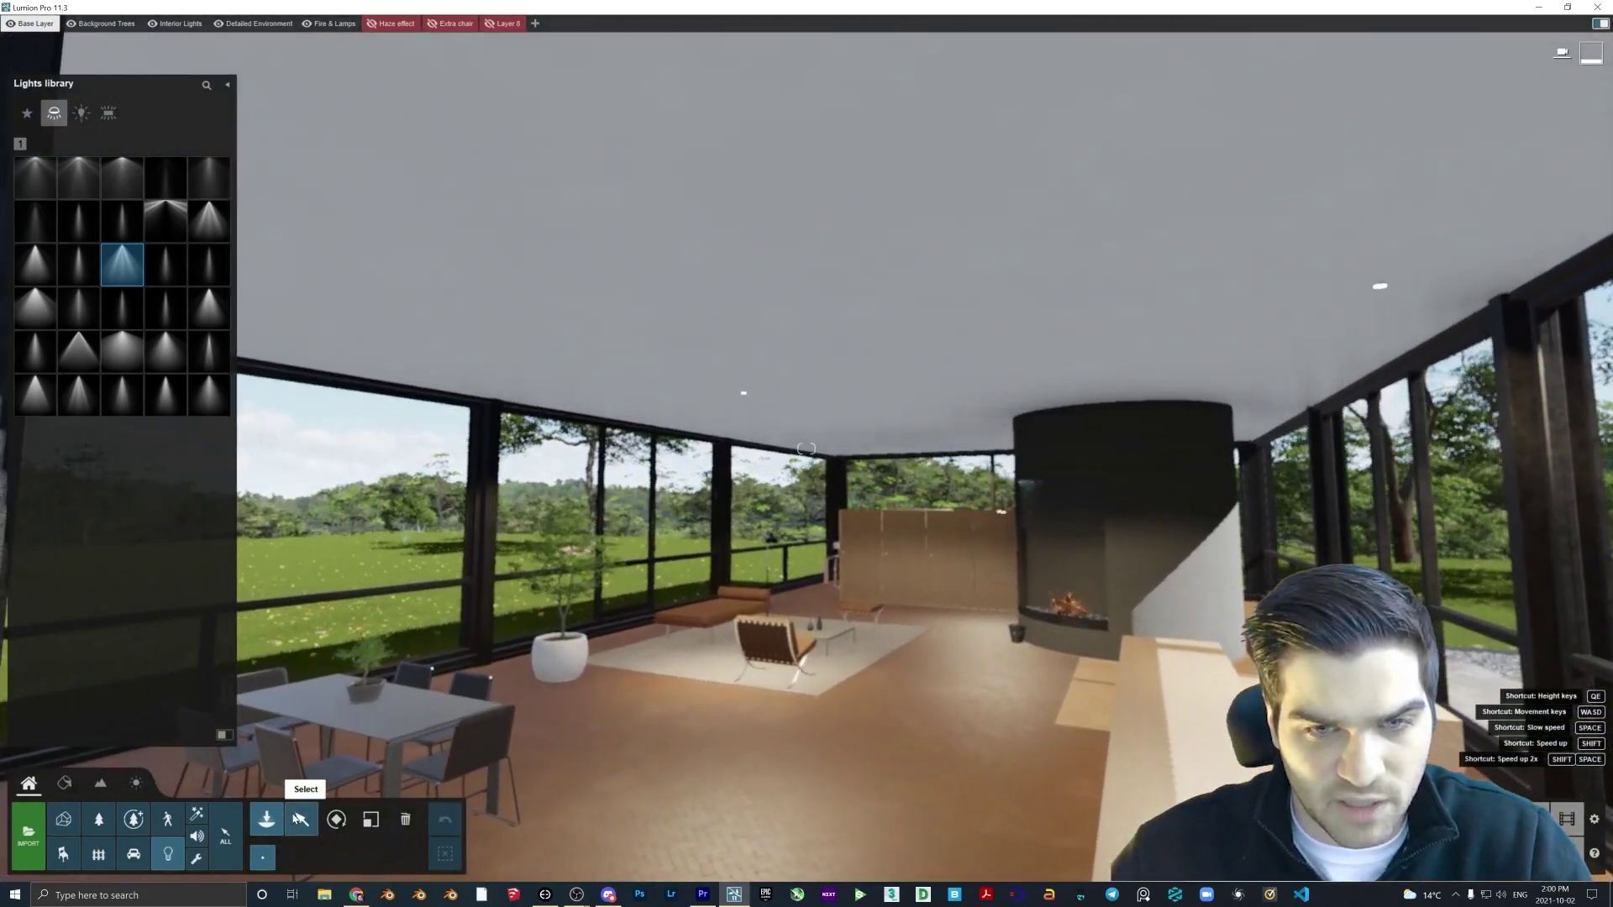
left_click(302, 819)
left_click(407, 821)
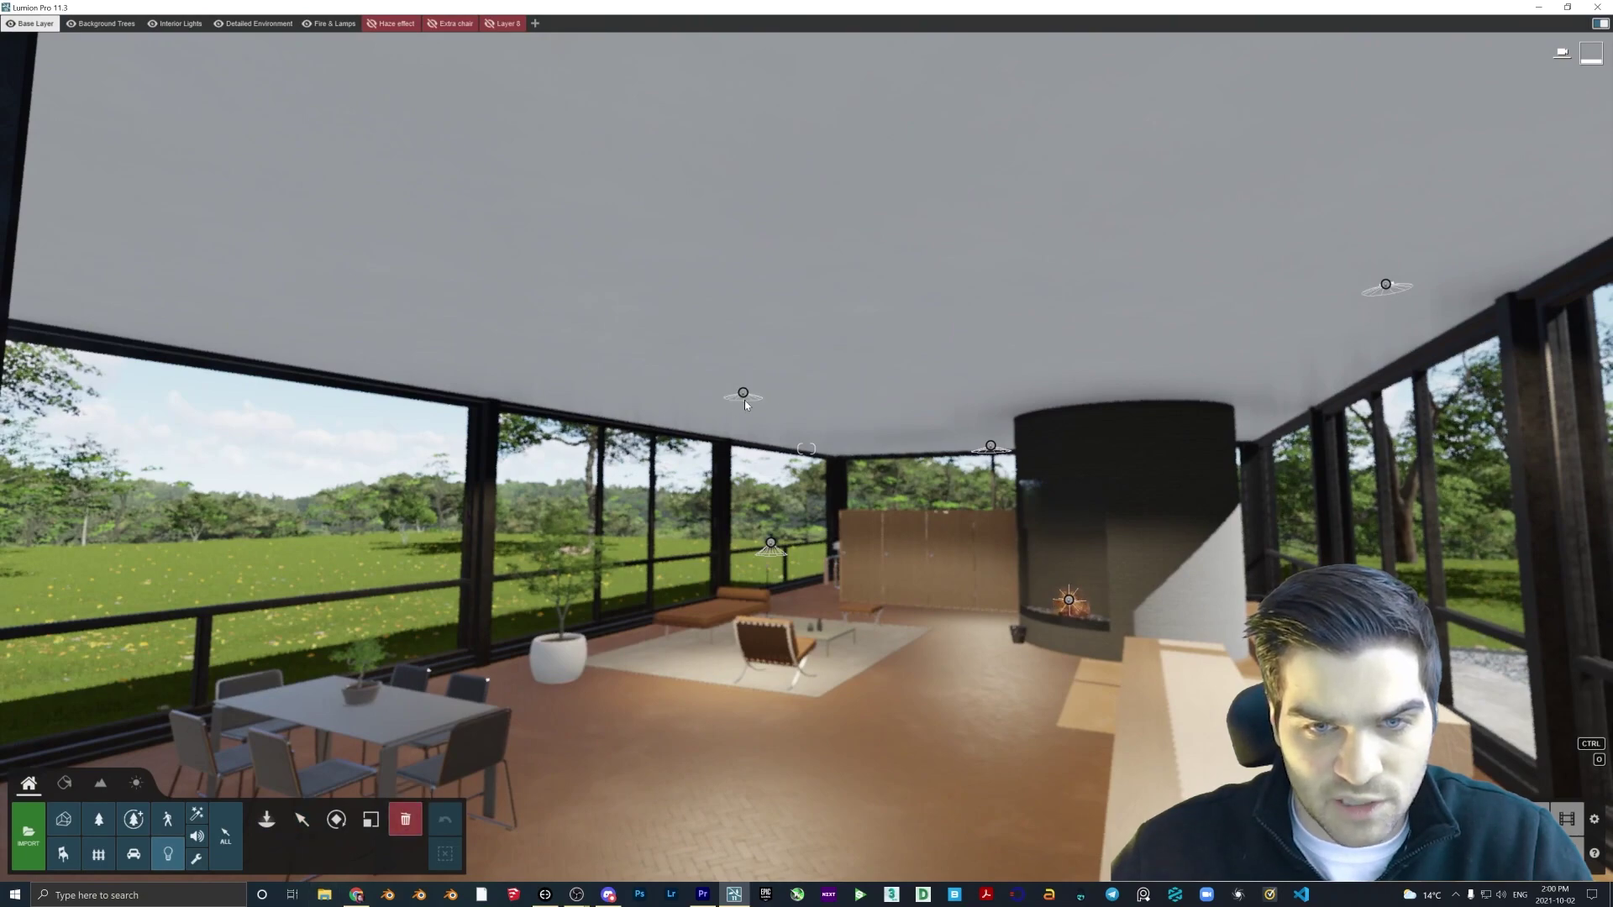
left_click(743, 394)
key("d")
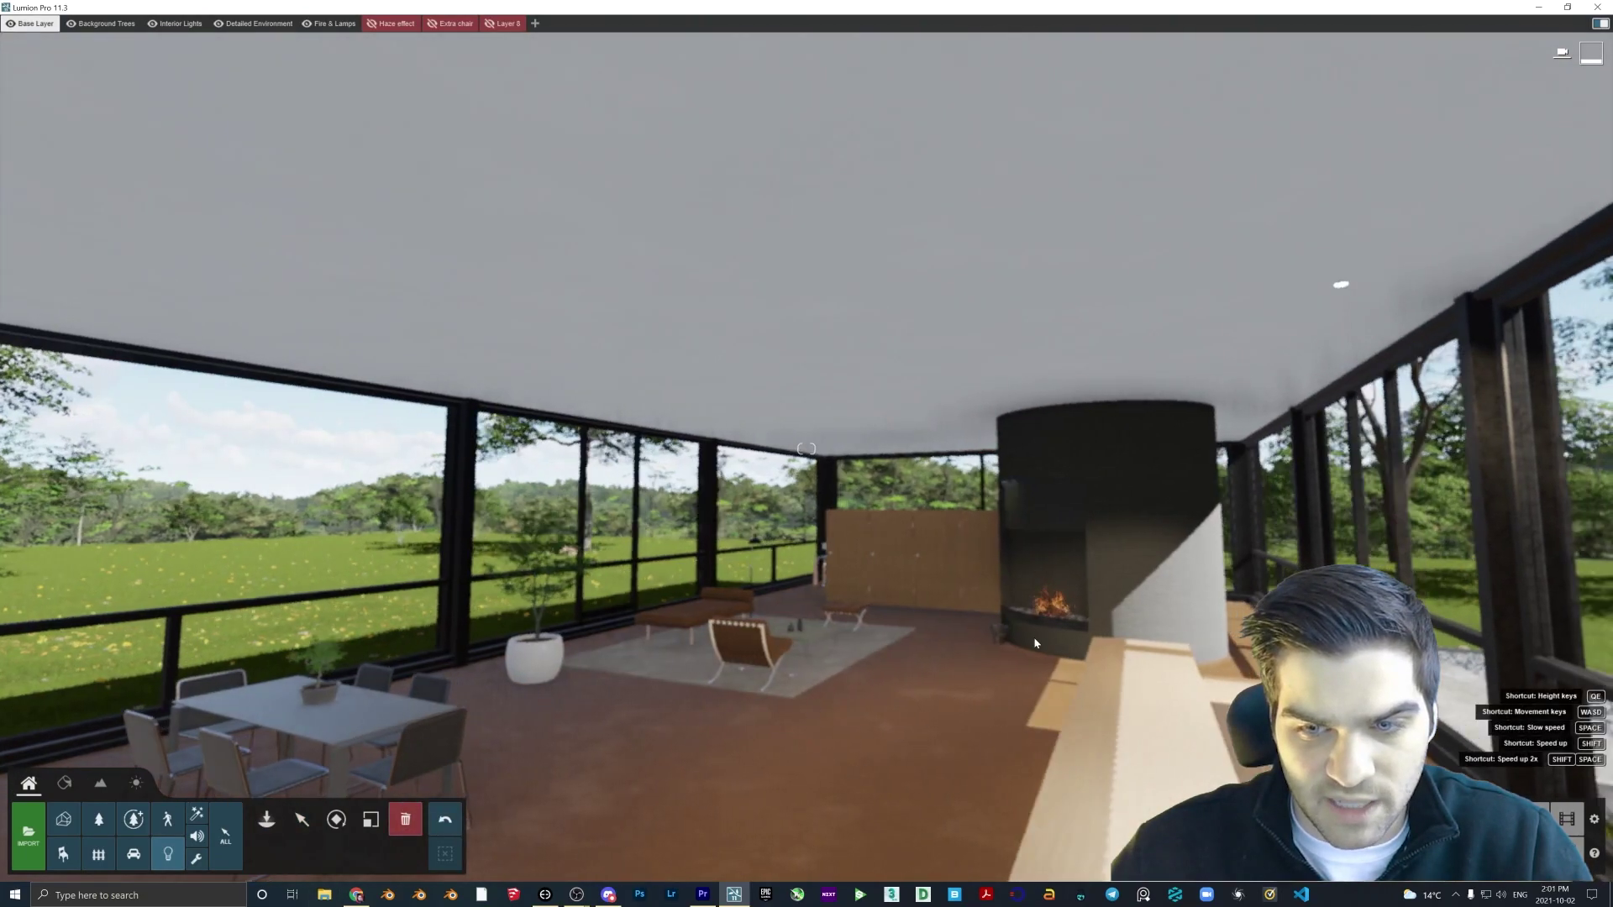
Select the omni light inside the fireplace and examine its brightness setting.
left_click(302, 820)
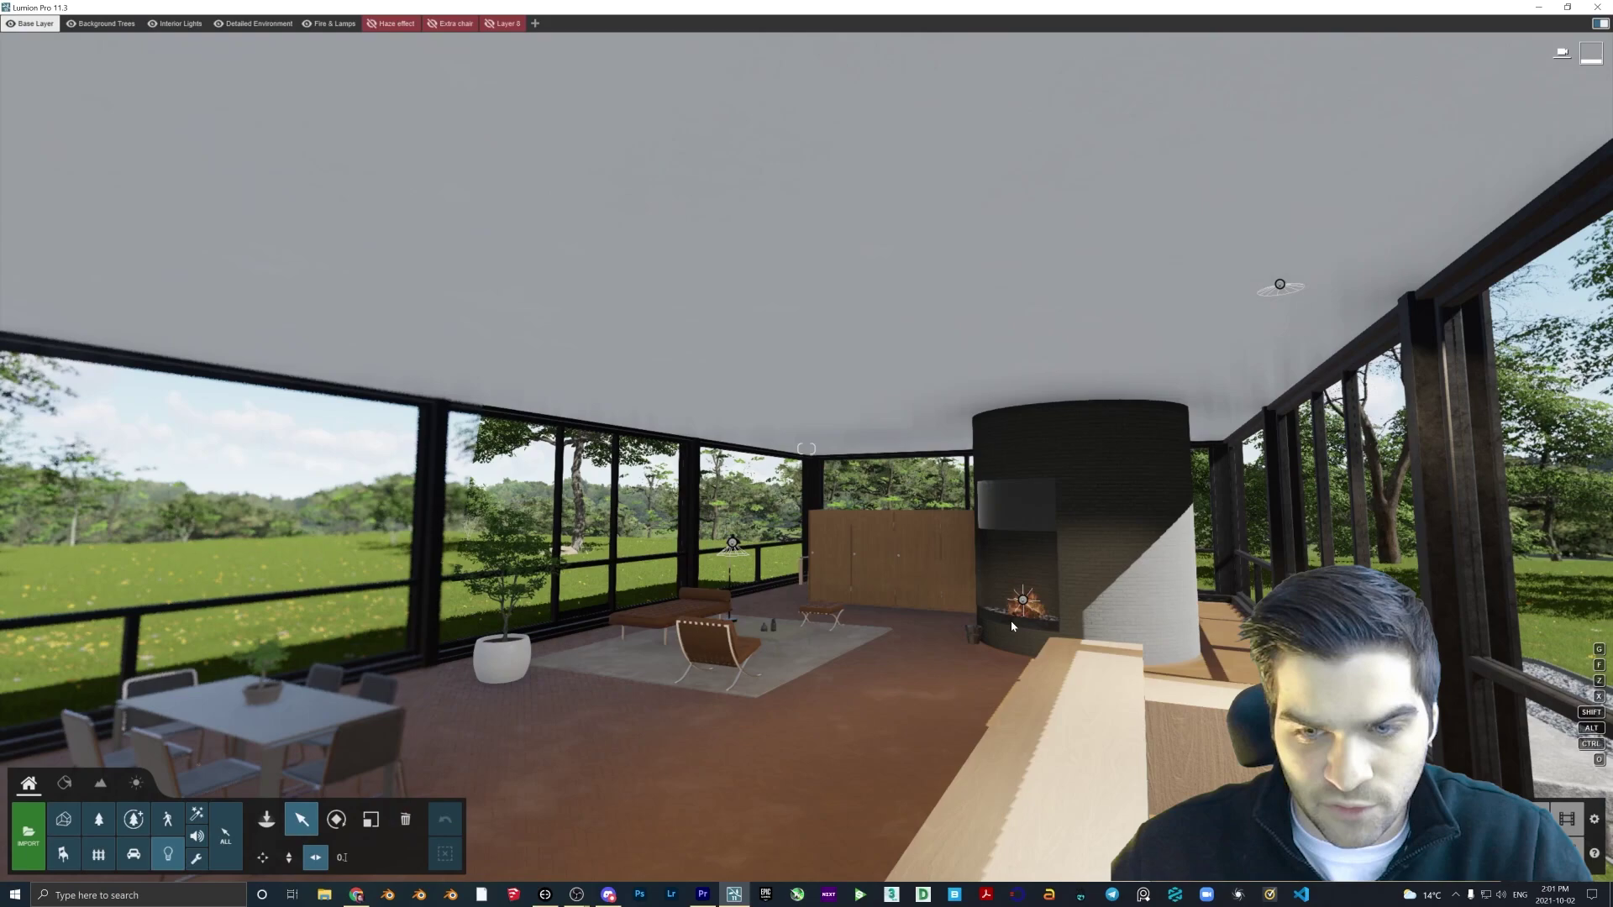
left_click(1023, 601)
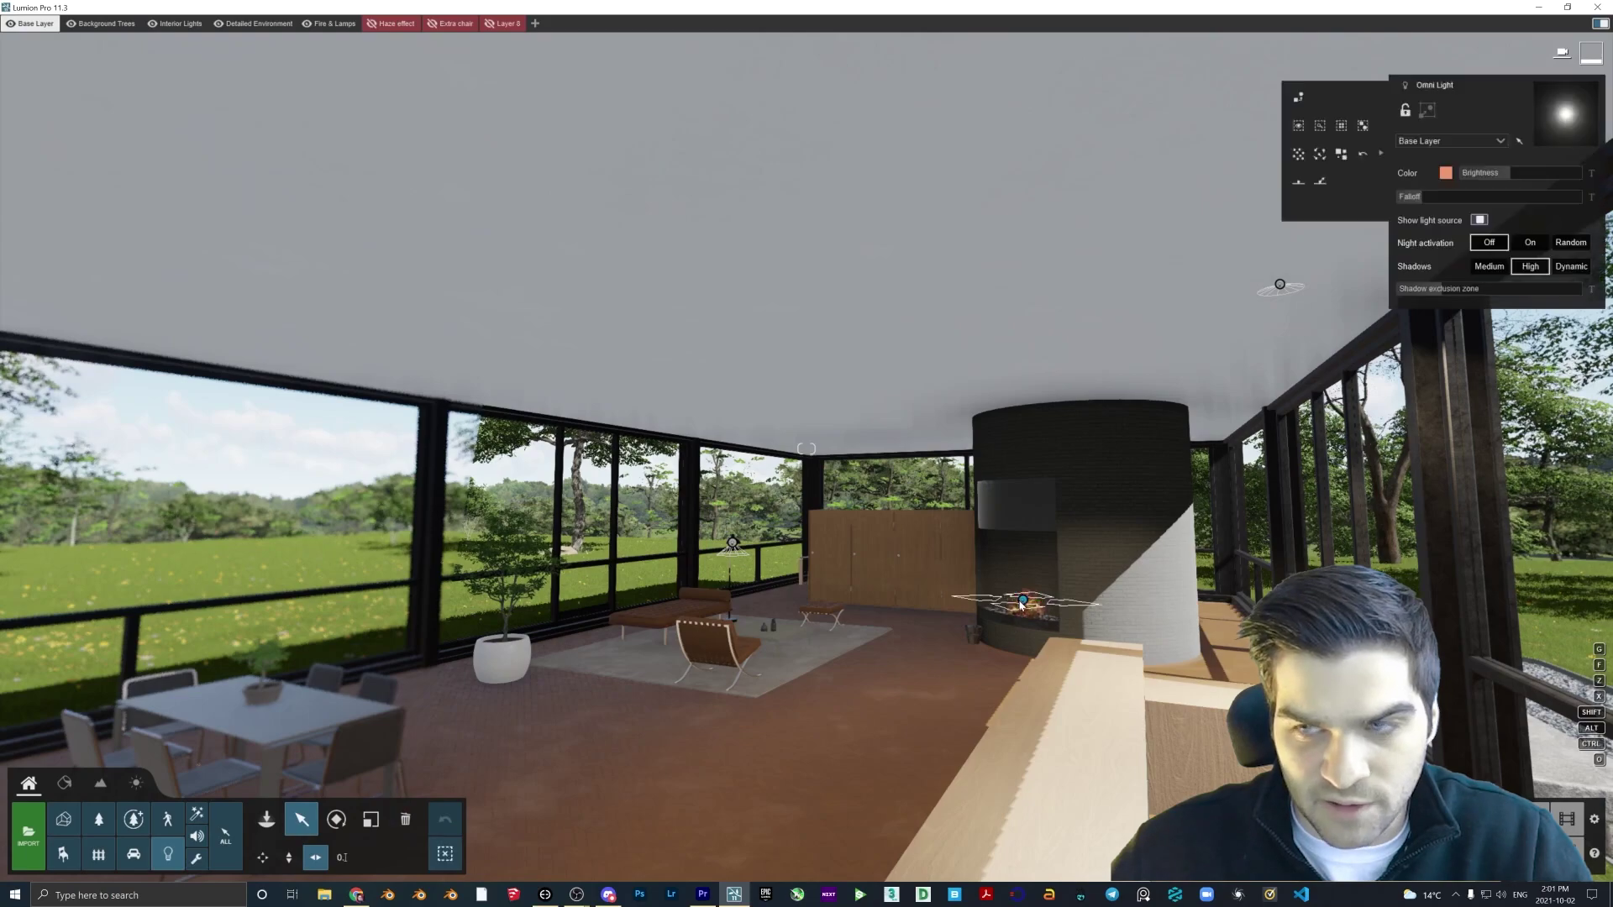
left_click(409, 816)
left_click(302, 819)
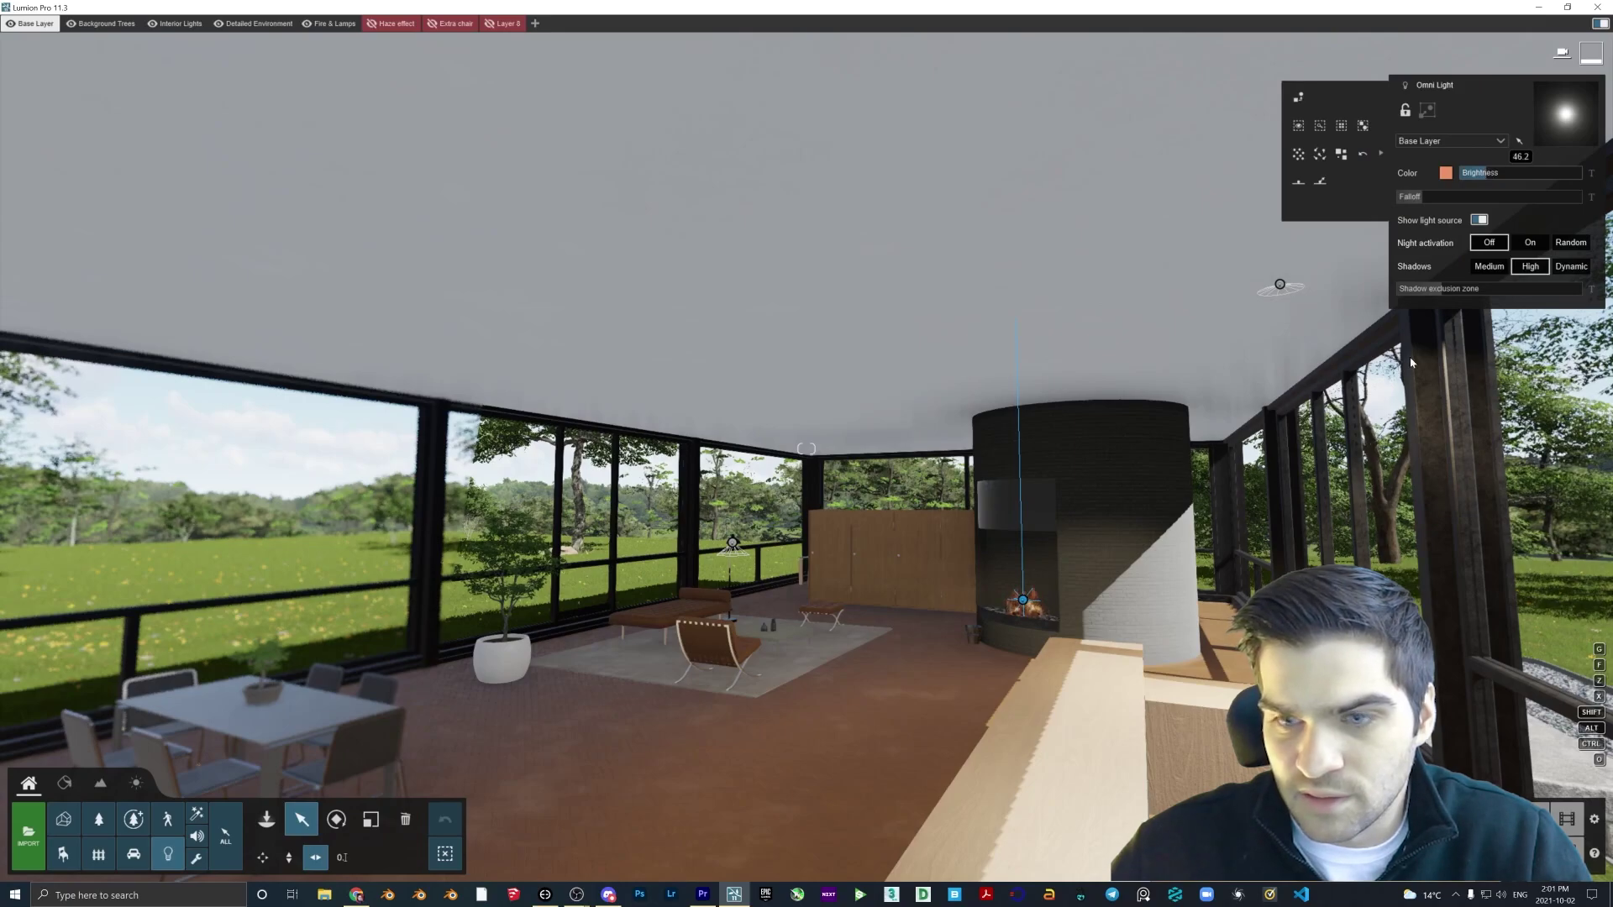
key("d")
right_click_drag(1411, 363, 1370, 322)
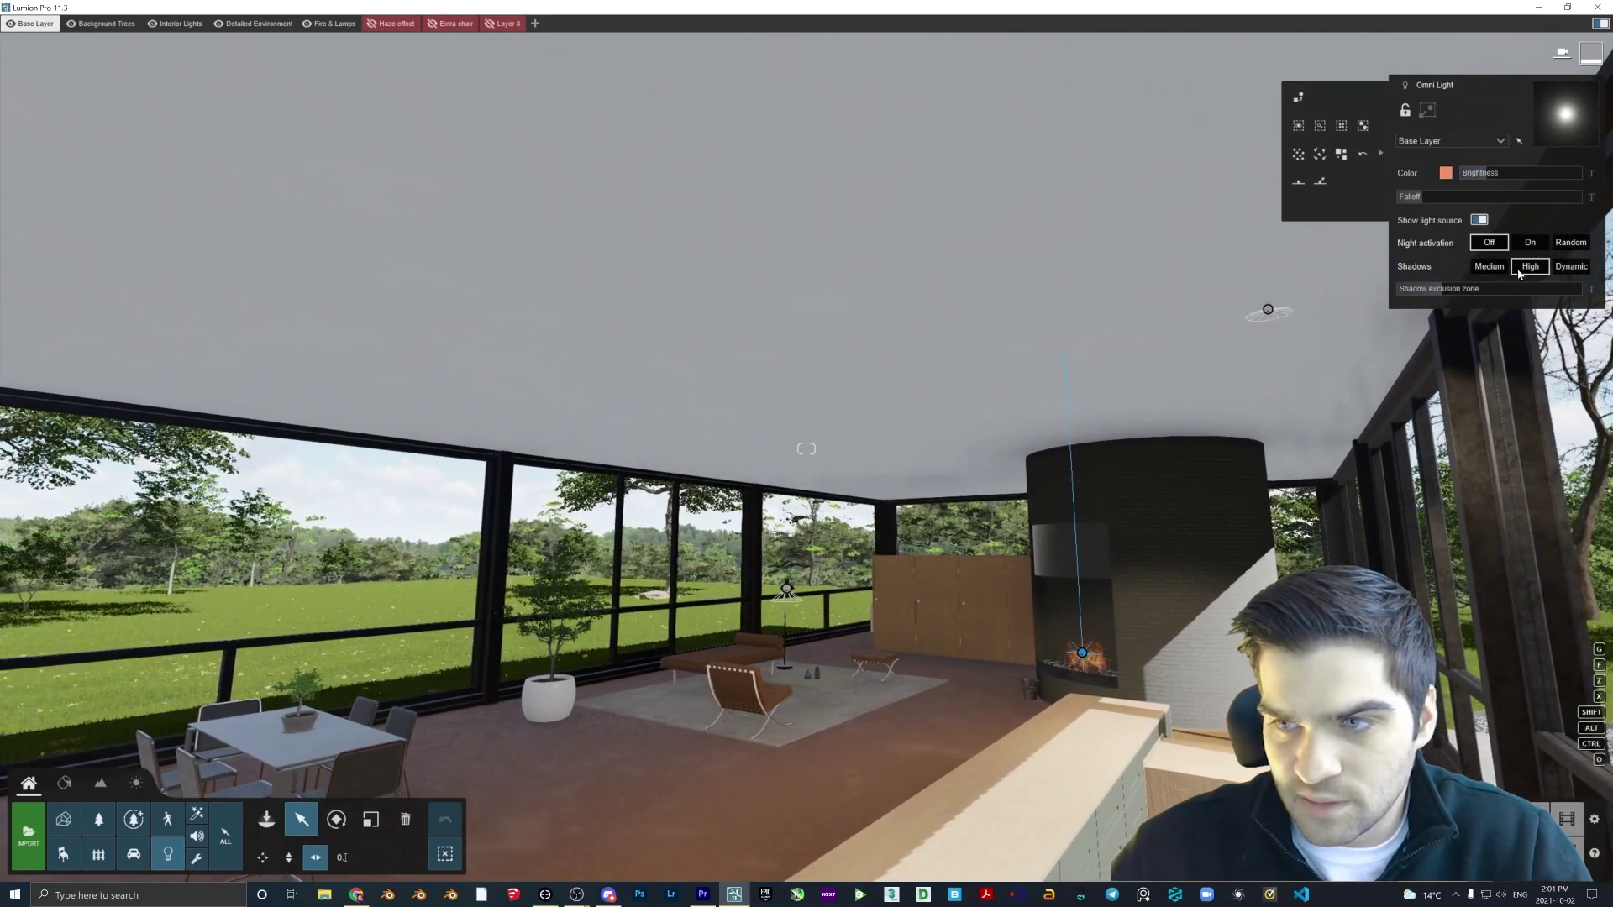
Reposition the remaining Interior Lights ceiling spotlight above the kitchen counter, nearer the corner of the house.
left_click(1268, 312)
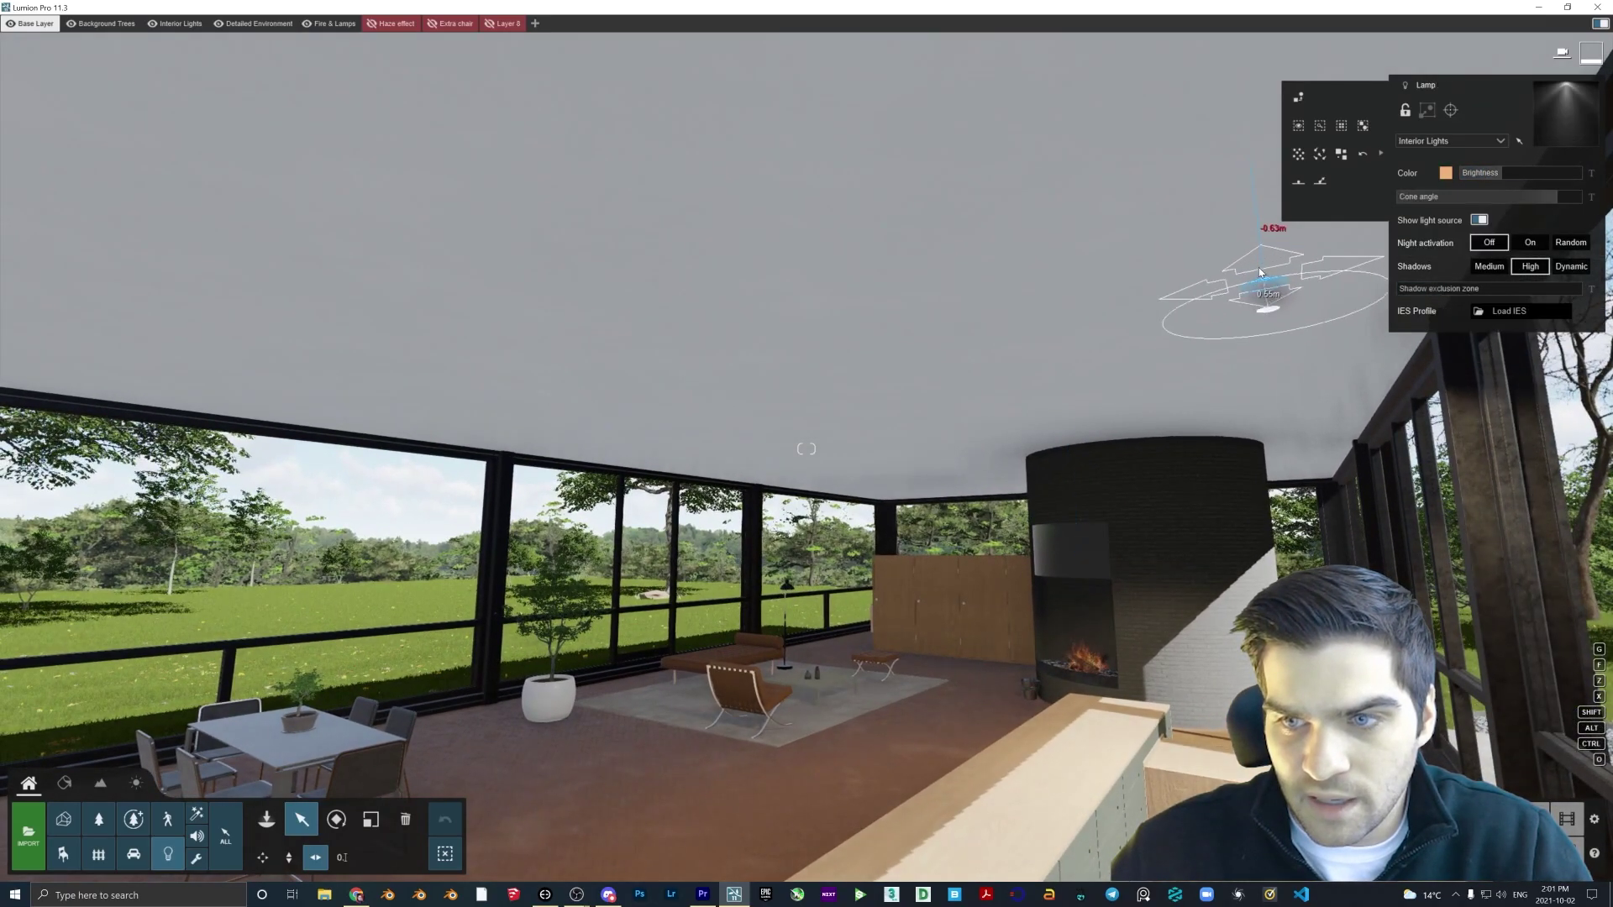
right_click_drag(1117, 387, 1185, 416)
key("s")
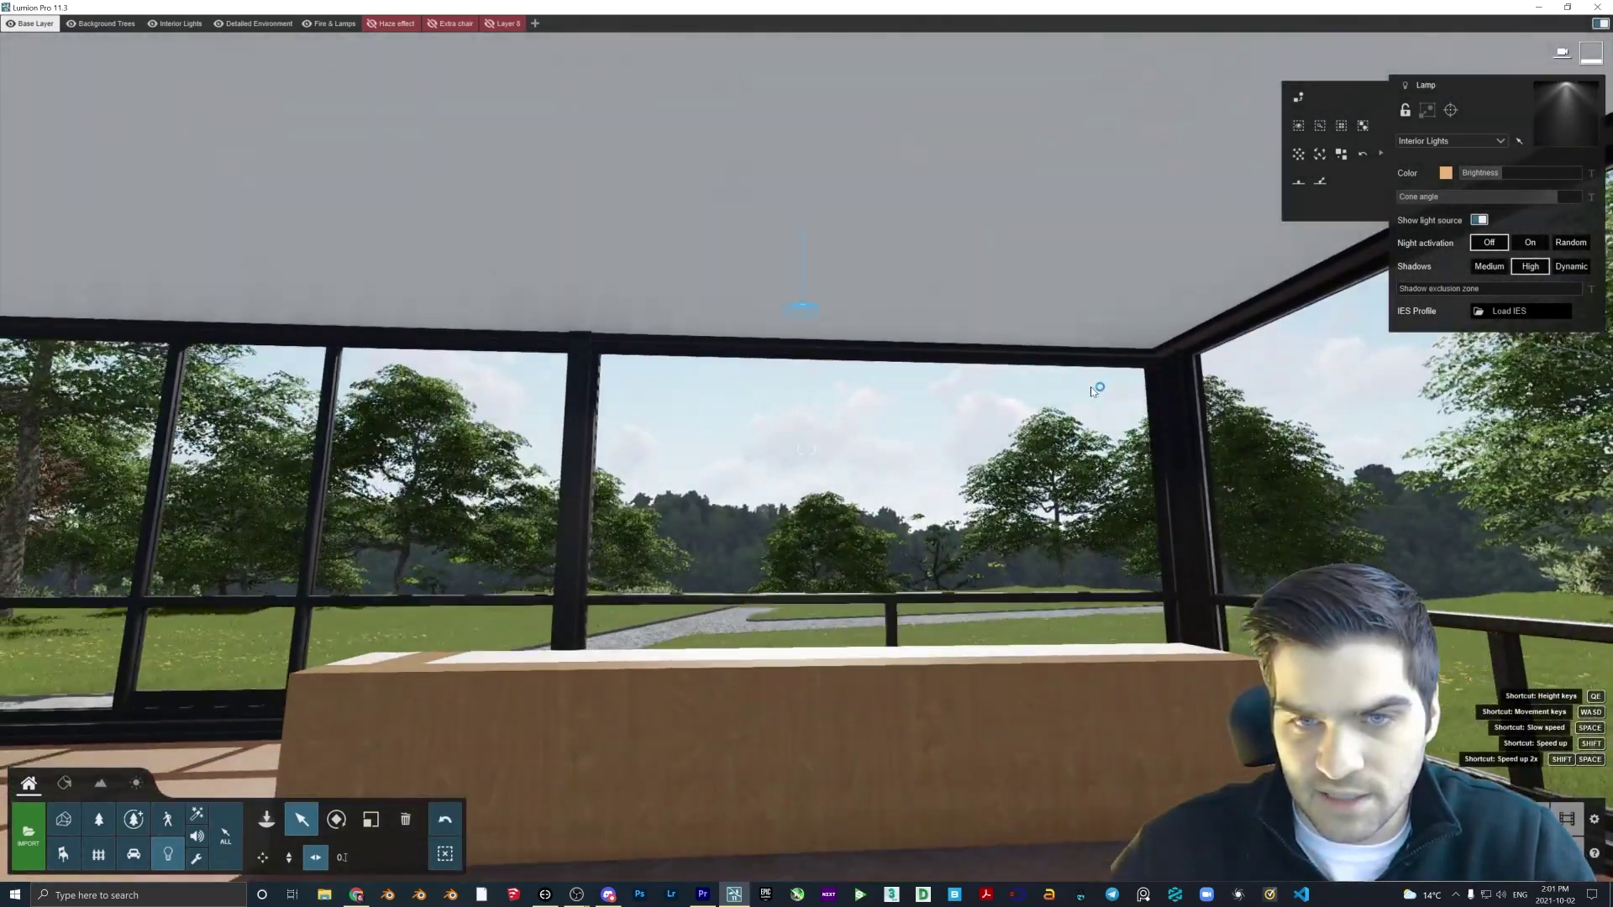
left_click_drag(872, 330, 1100, 336)
key("s")
right_click_drag(989, 392, 637, 411)
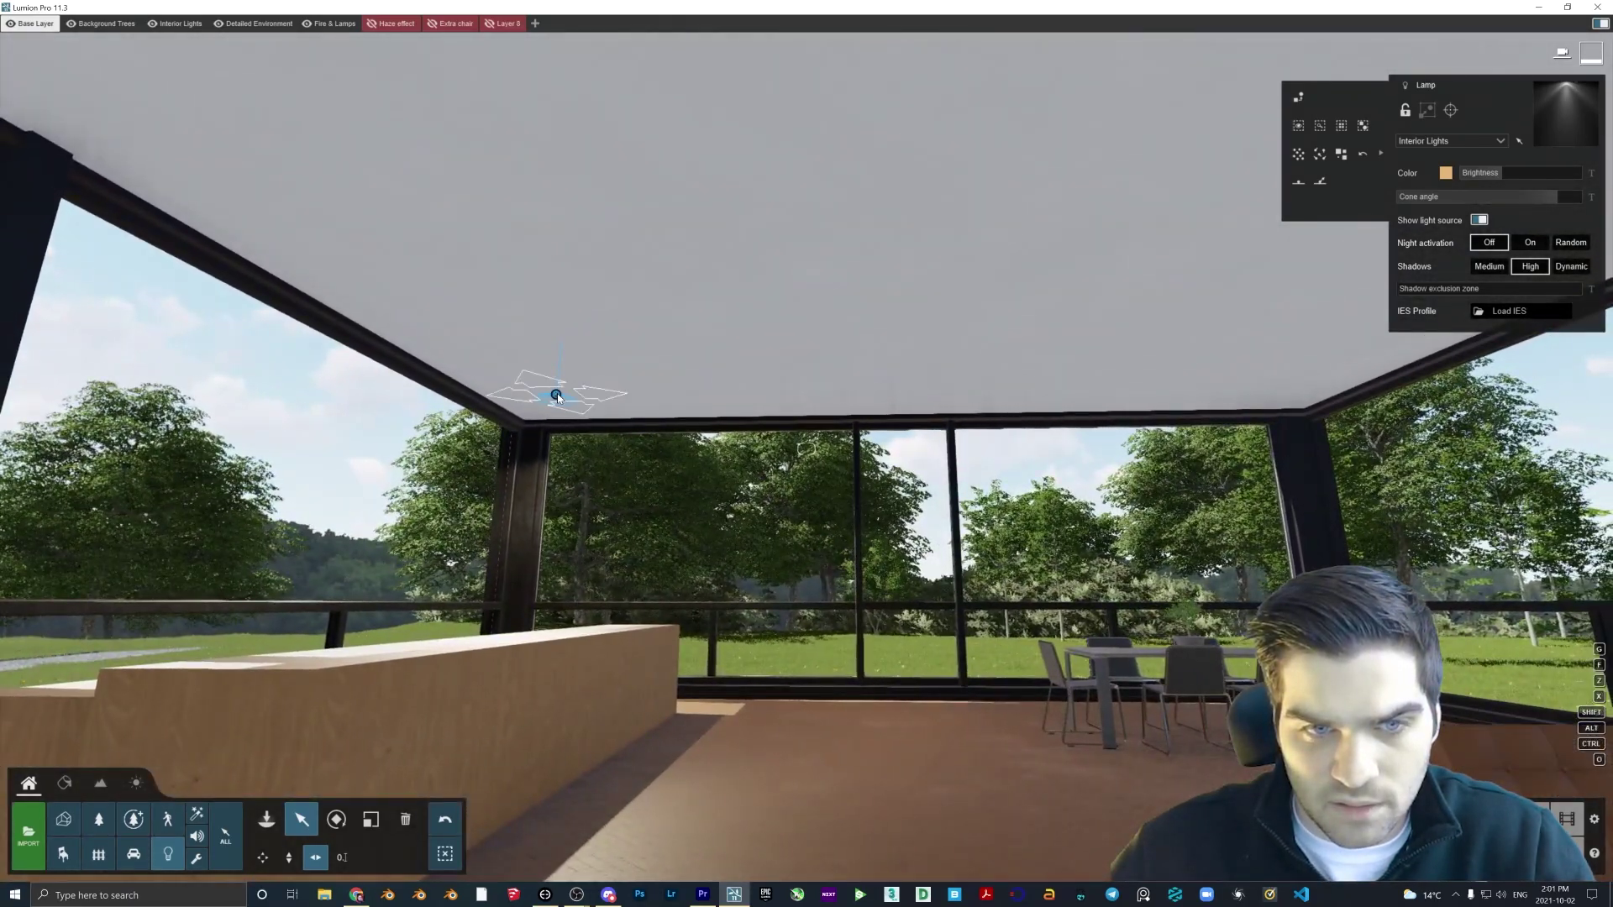
Copy the ceiling spotlight across to the dining table side and set the brightness of both spotlights to 8.1.
left_click_drag(557, 397, 1167, 375)
right_click_drag(816, 449, 1016, 458)
key("a")
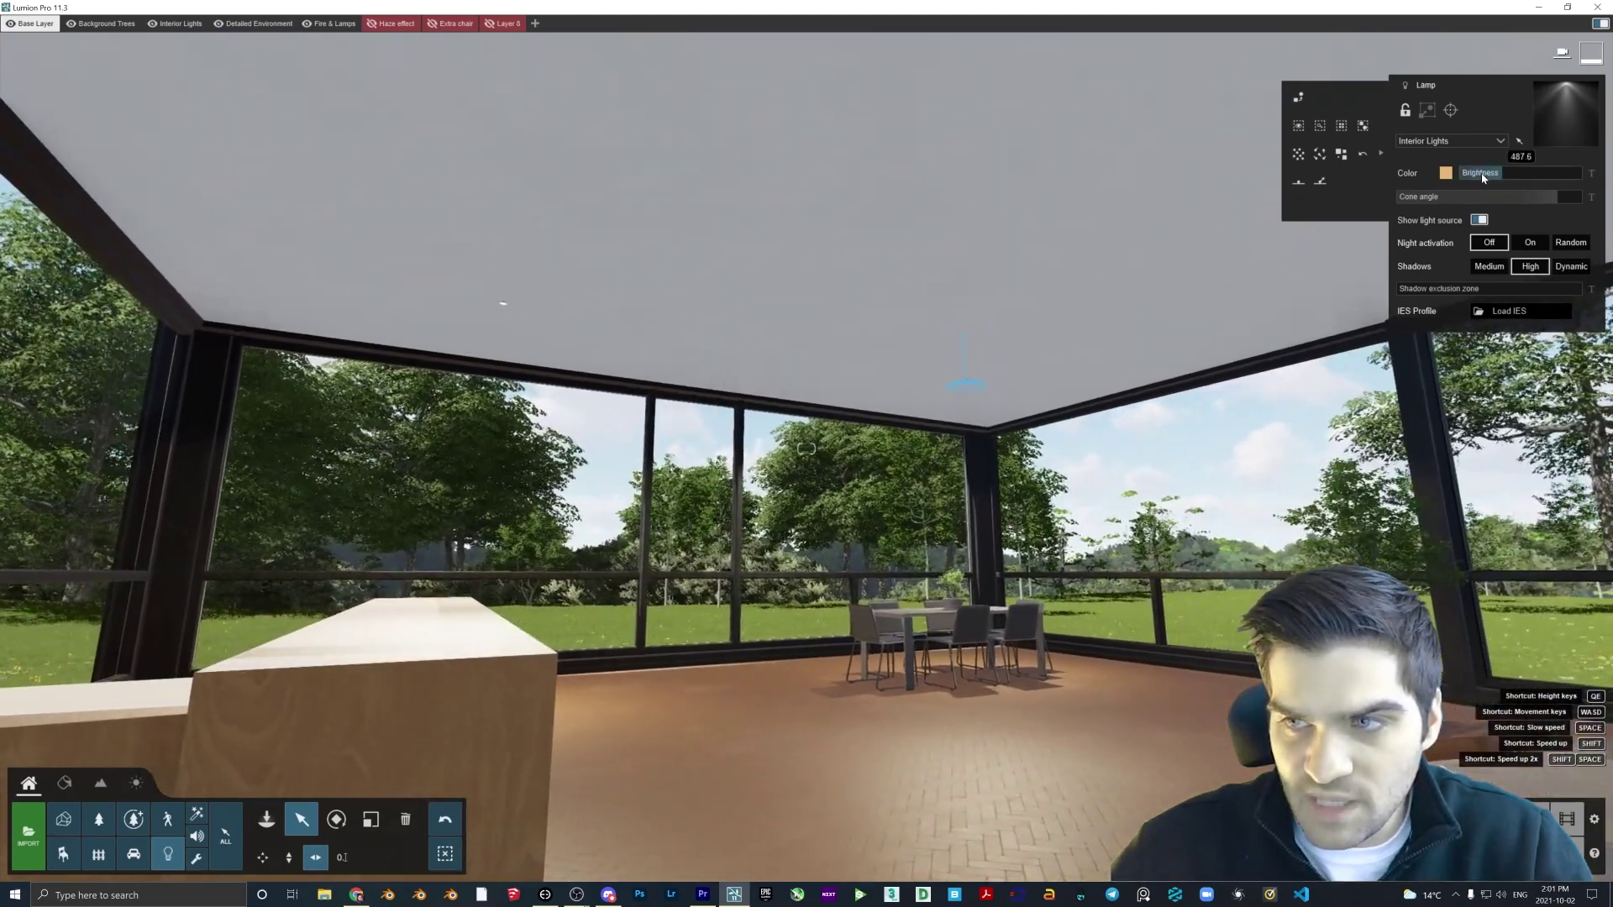
left_click(503, 304, "ctrl")
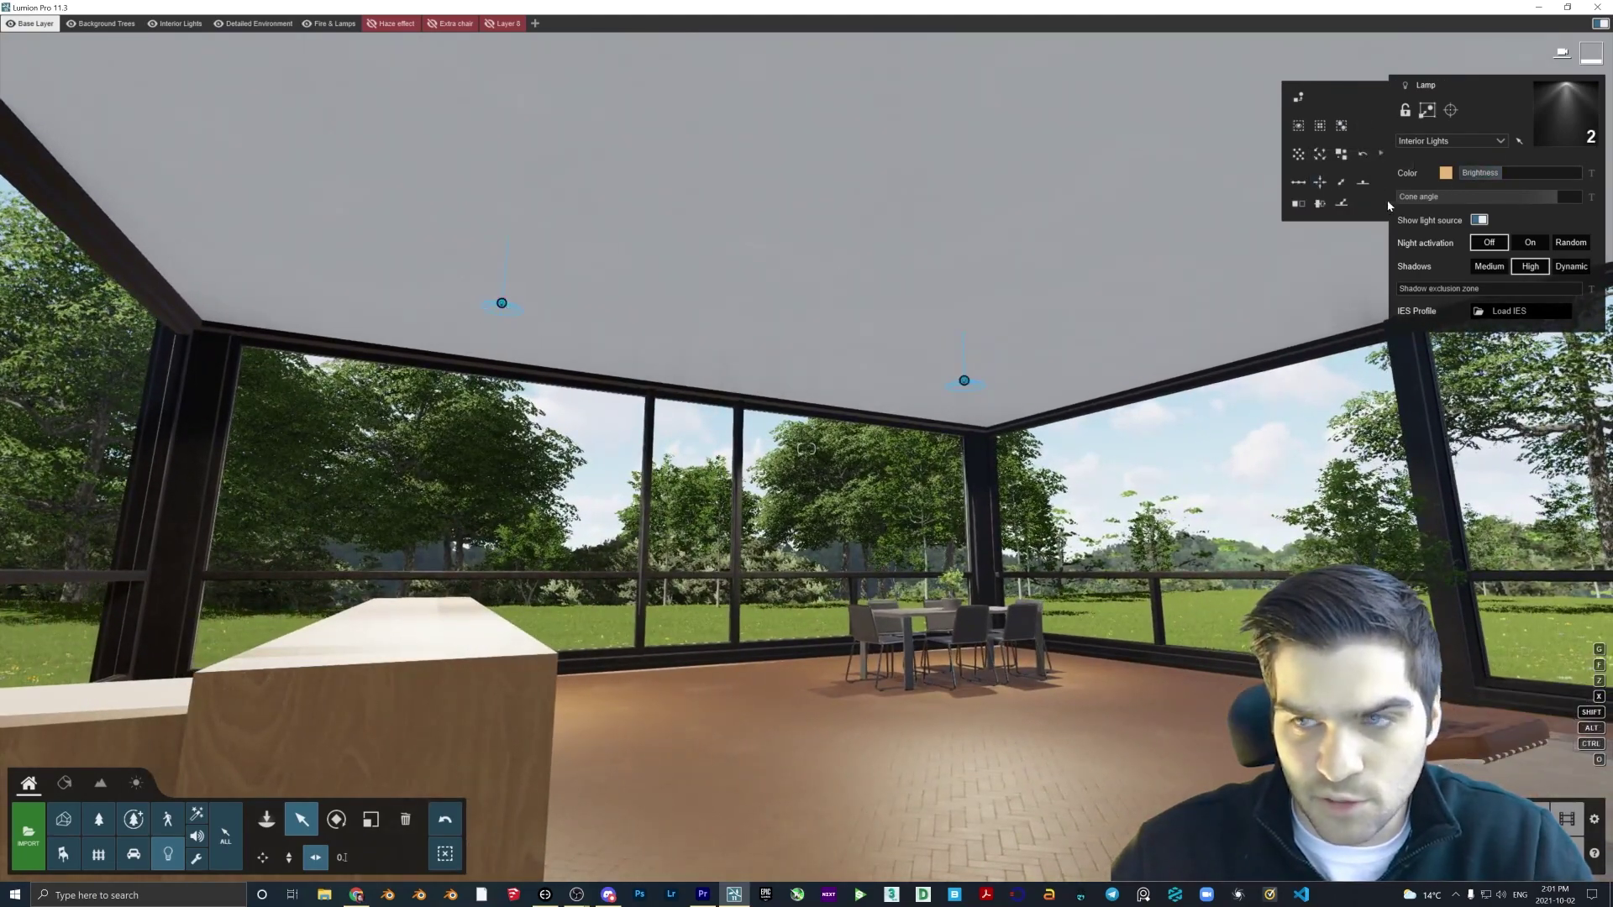
left_click_drag(1494, 177, 1483, 174)
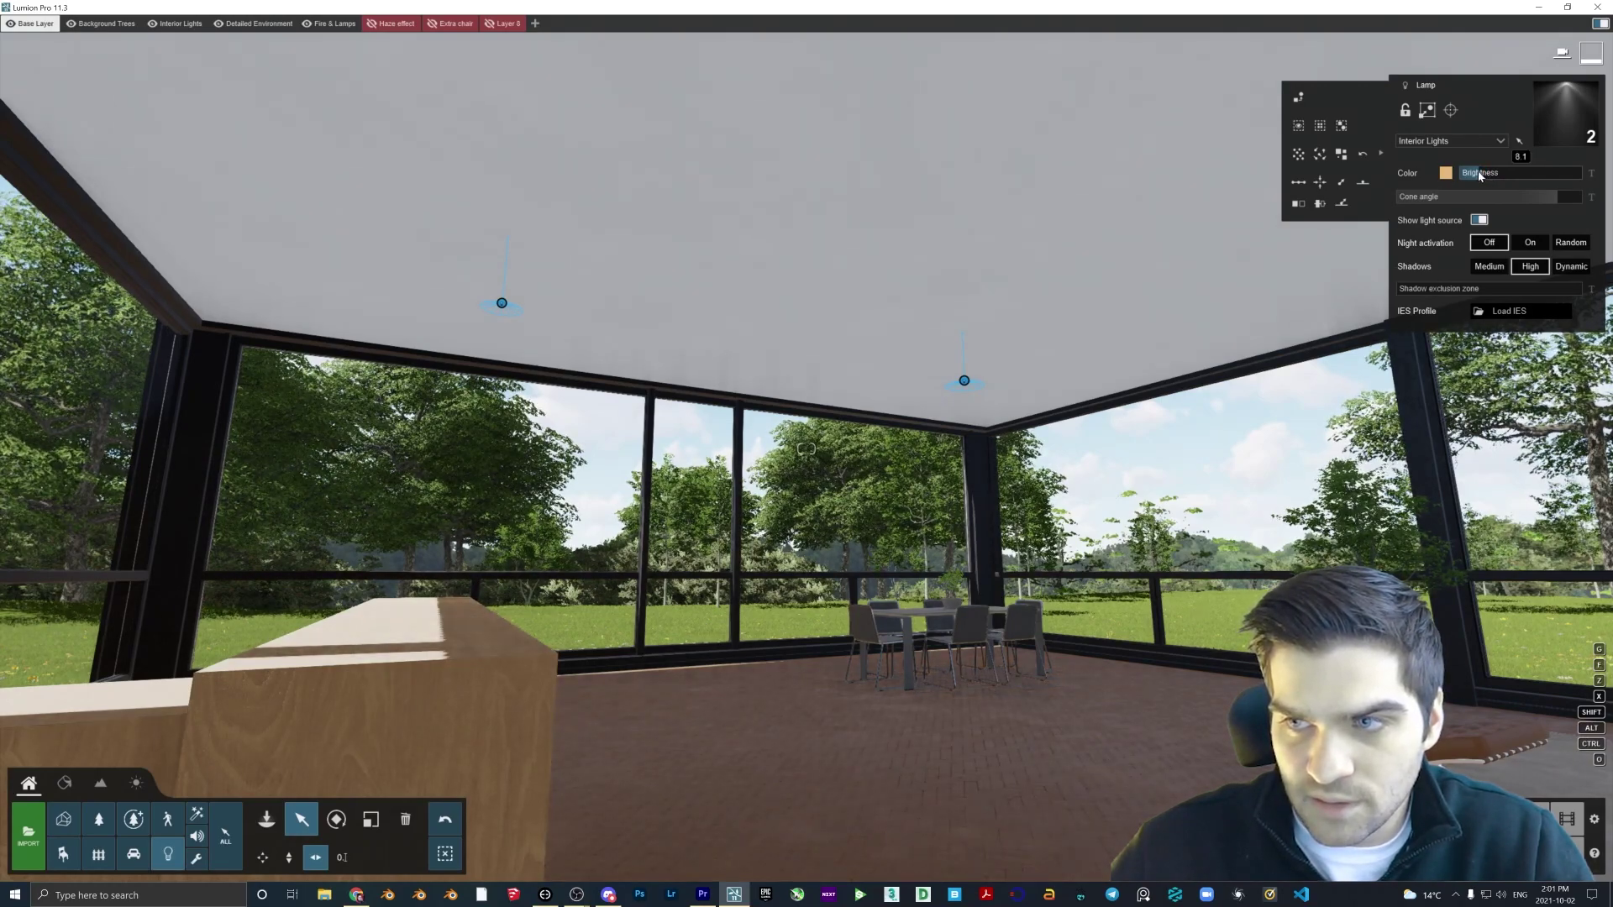
Copy the selected pair of ceiling spotlights further along the ceiling towards the lounge.
key("s")
right_click_drag(353, 556, 659, 366)
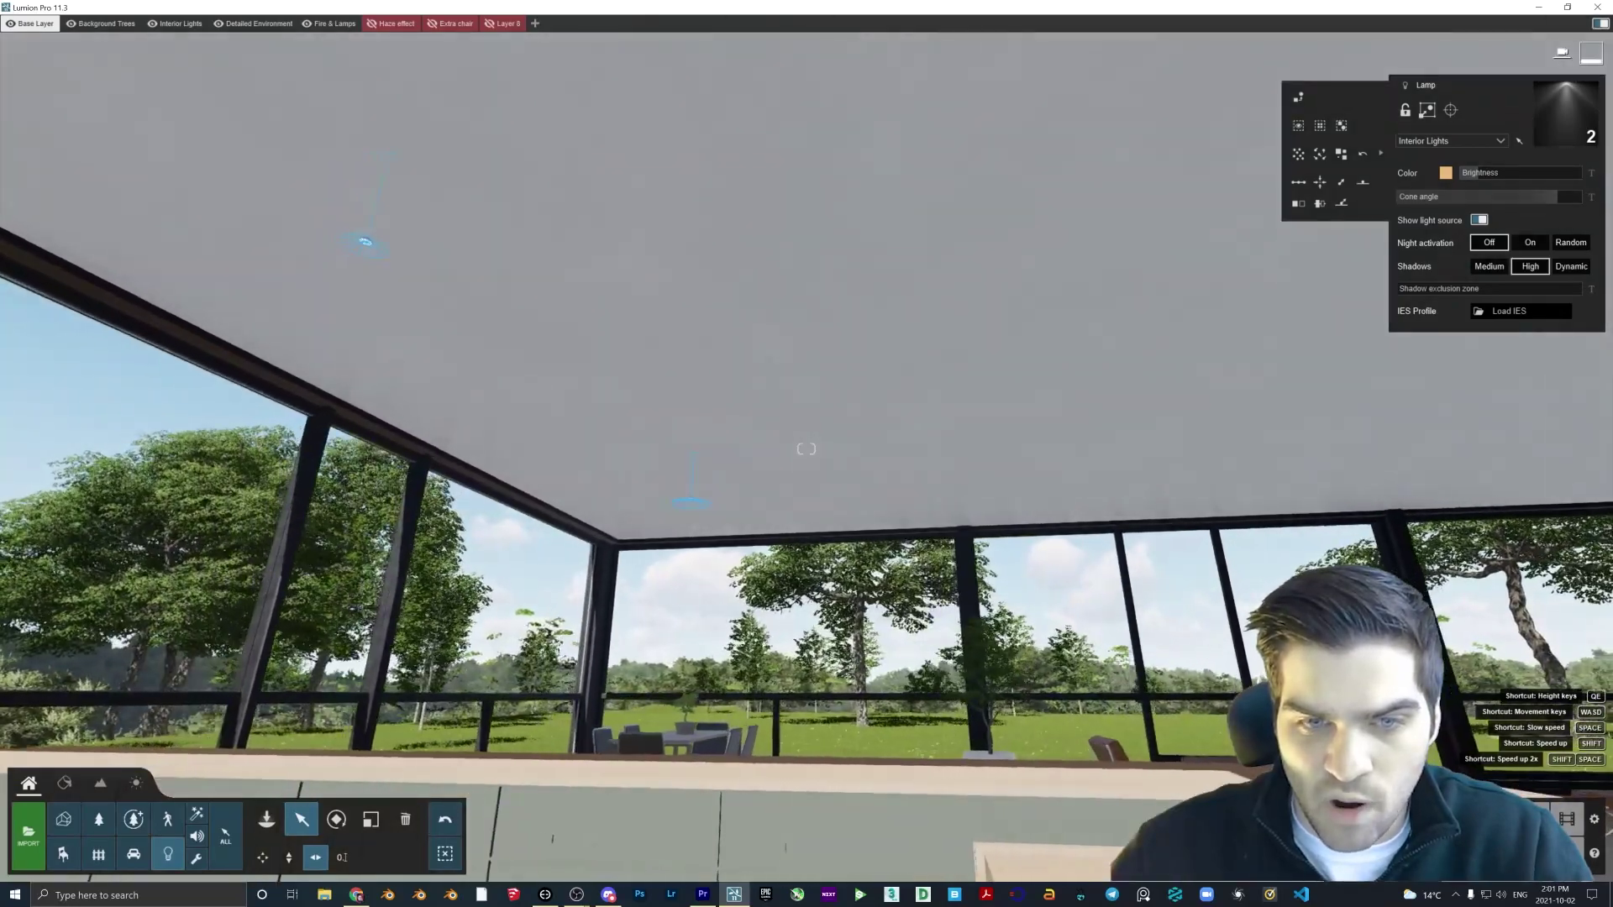
key("w")
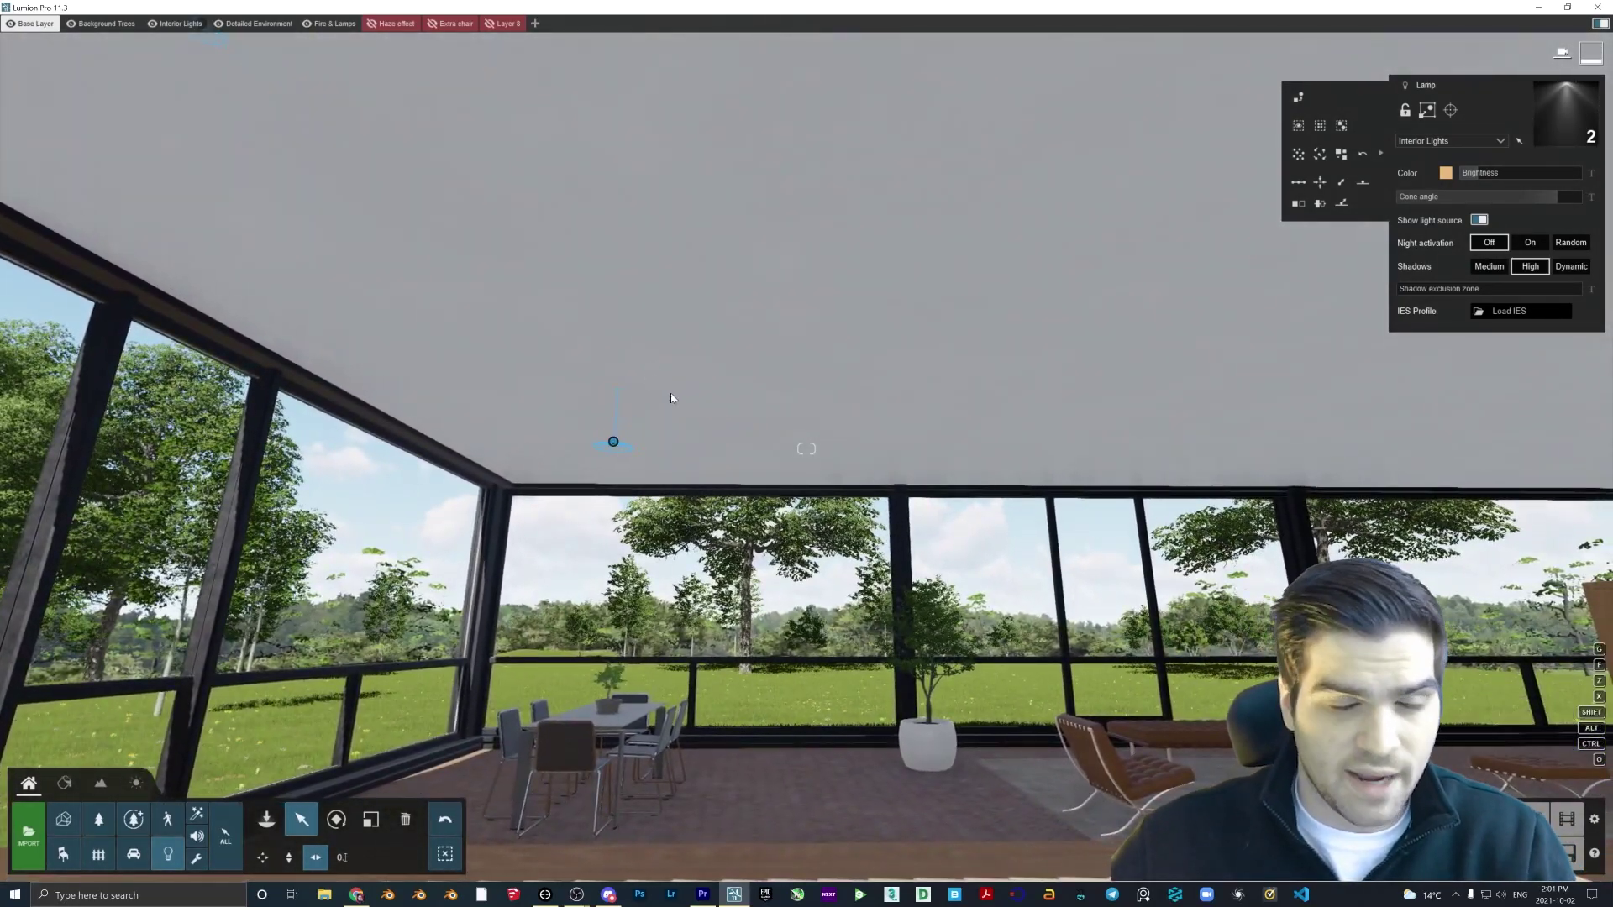
key("s")
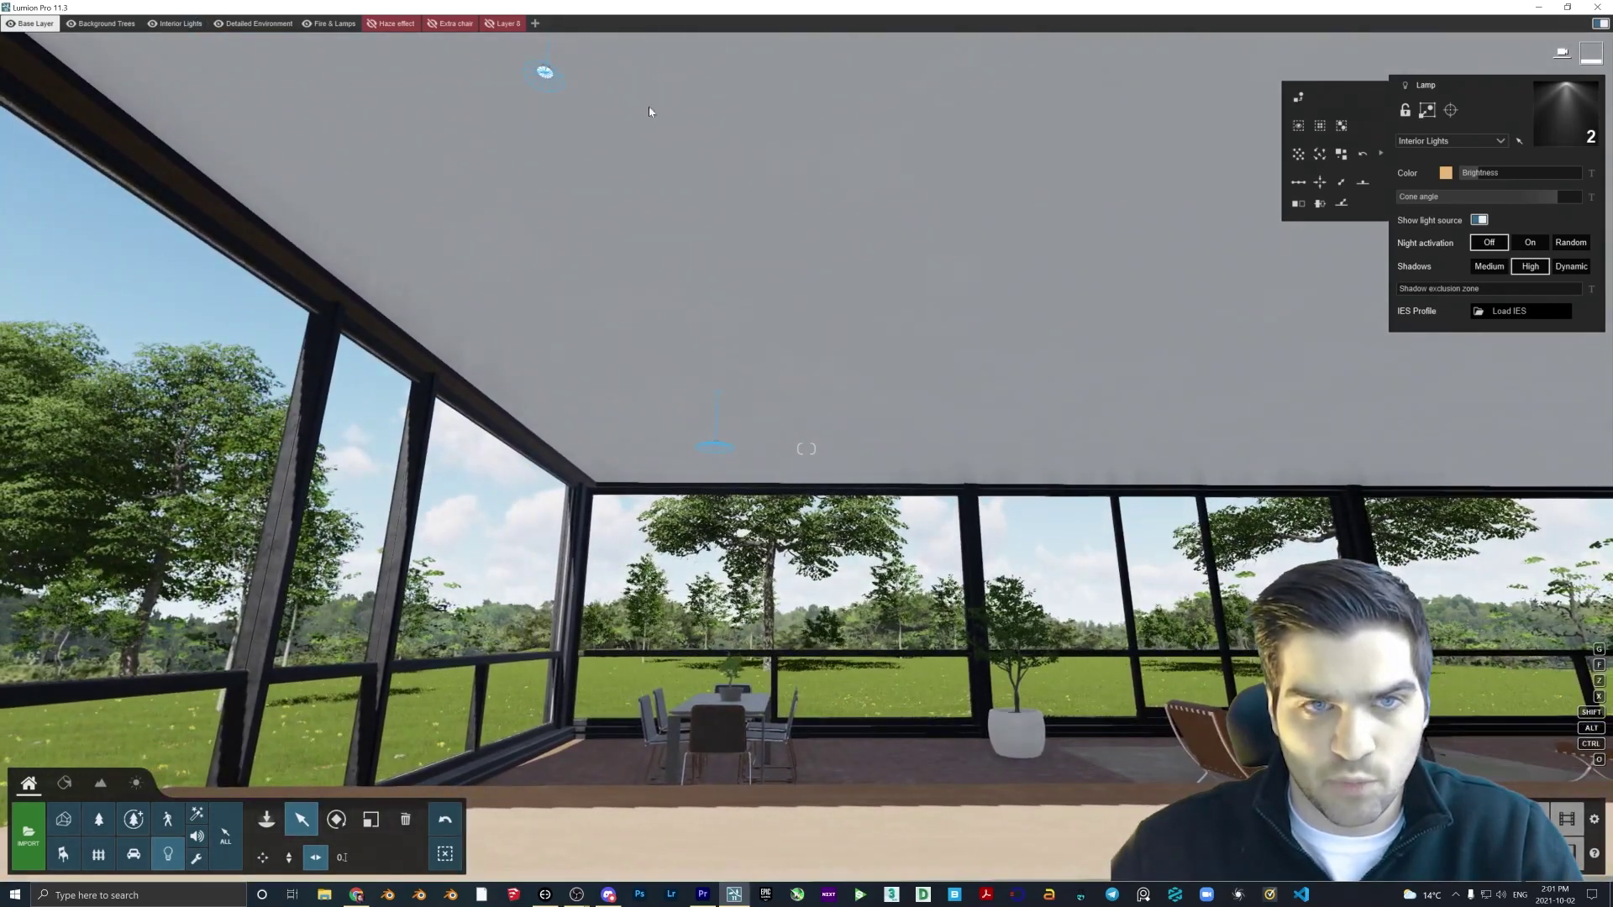
key("w")
right_click_drag(552, 88, 572, 103)
key("s")
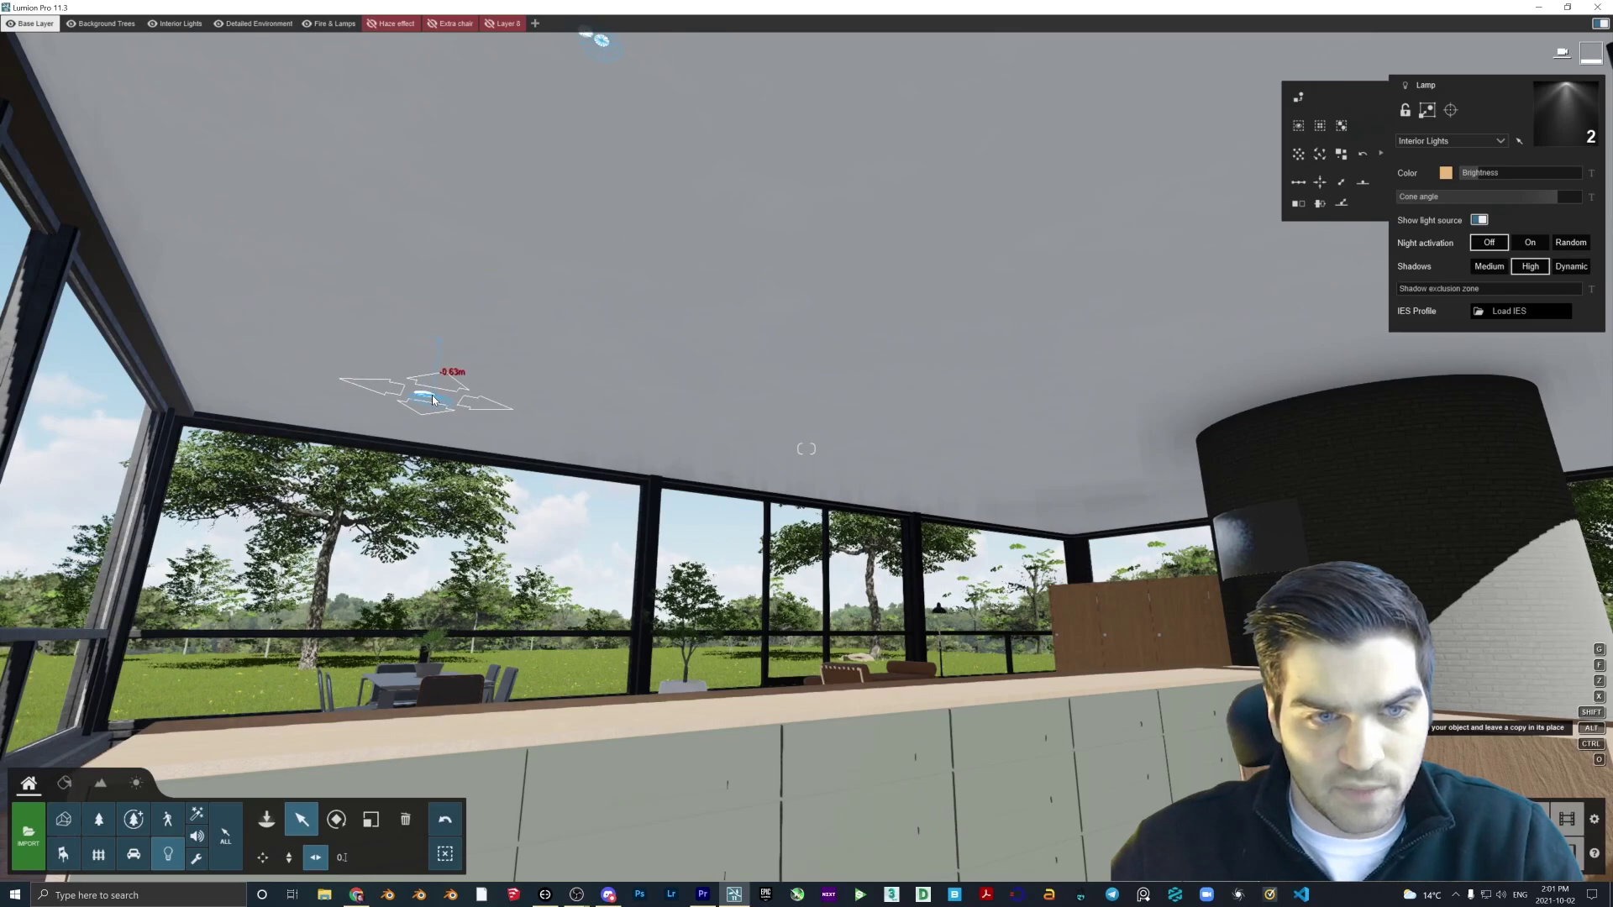
left_click_drag(434, 399, 737, 462, "alt")
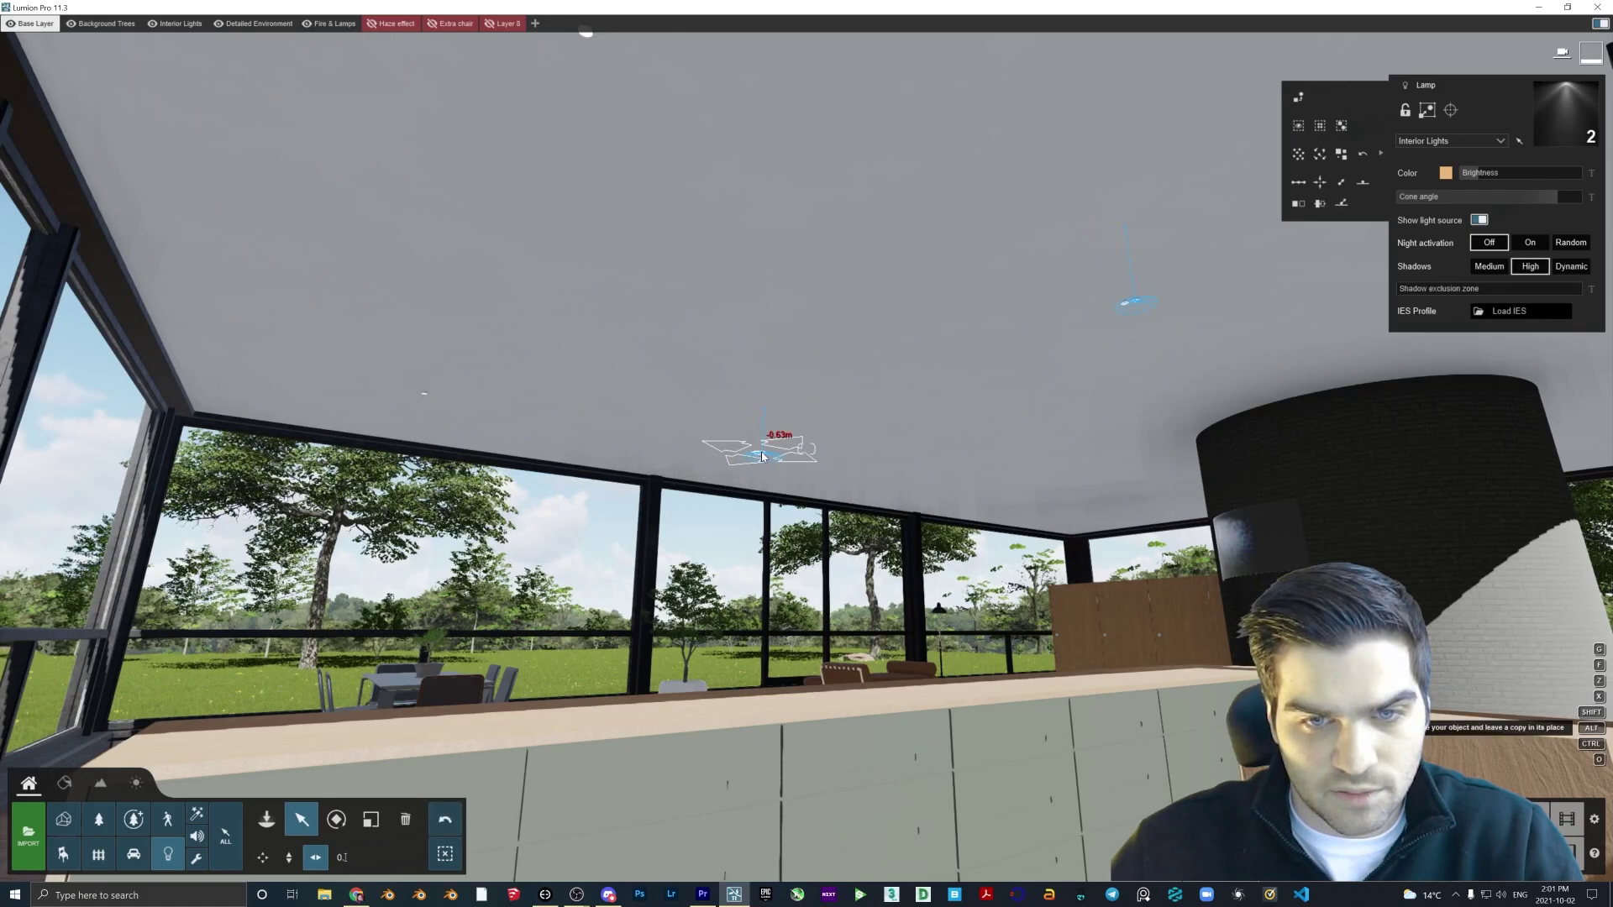
Place another copy of the ceiling spotlight pair deeper in the house, towards the lounge and cabinets.
left_click_drag(762, 459, 938, 507)
key("w")
right_click_drag(939, 508, 1067, 588)
key("s")
right_click_drag(805, 449, 834, 371)
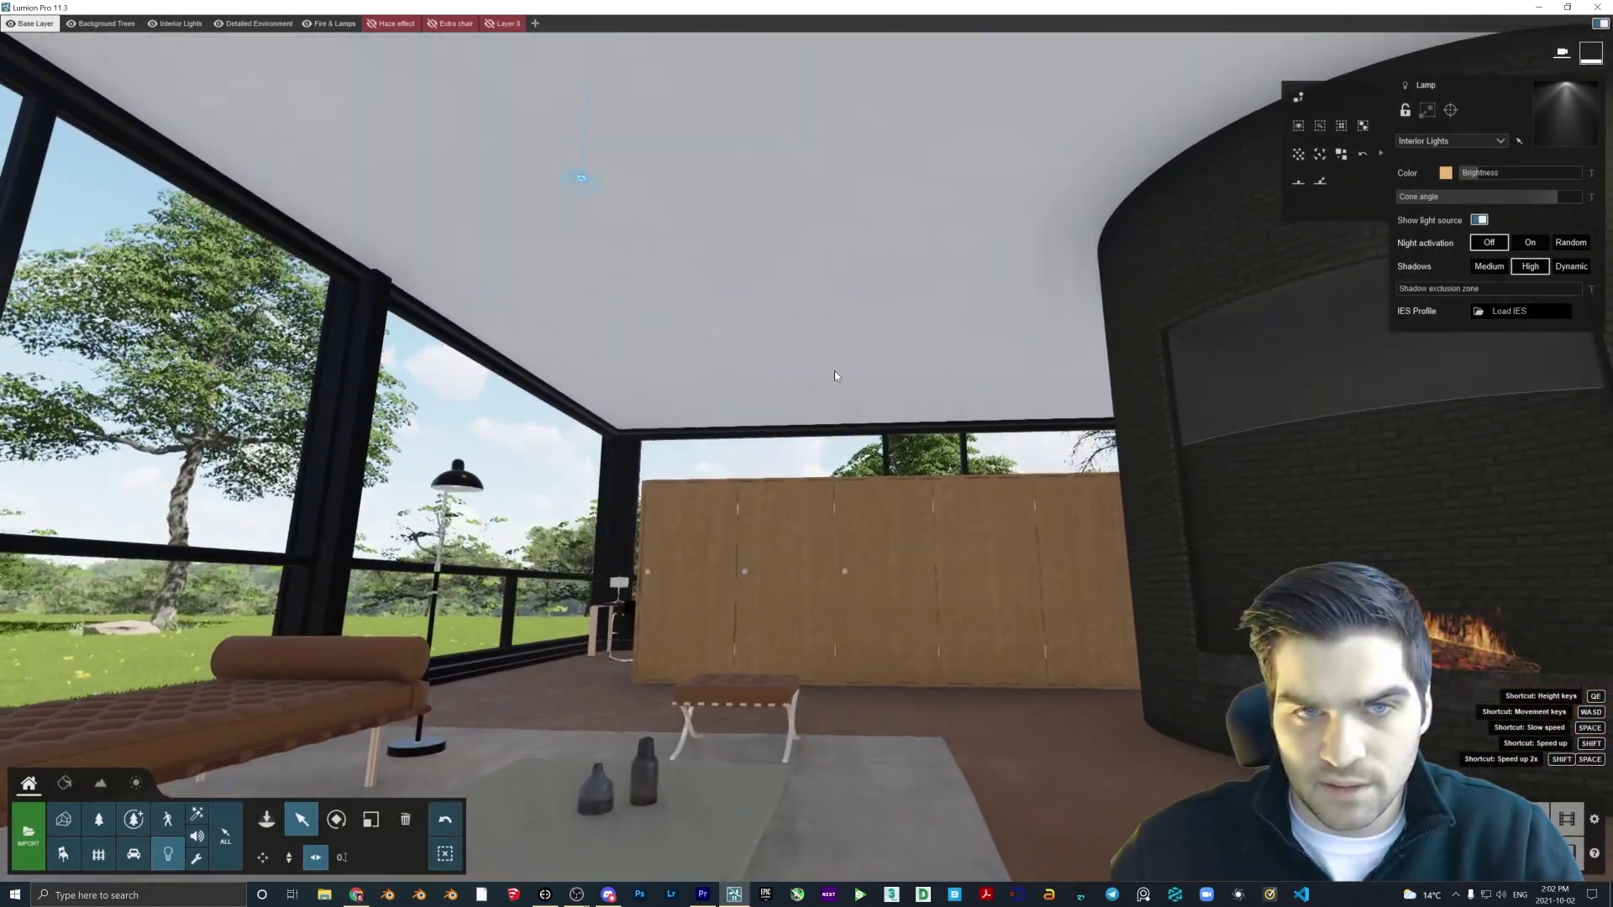
Copy the single ceiling spotlight above the lounge across the ceiling to the fireplace side.
left_click_drag(584, 183, 1138, 364)
key("alt")
key("s")
right_click_drag(1021, 401, 1008, 471)
key("s")
key("w")
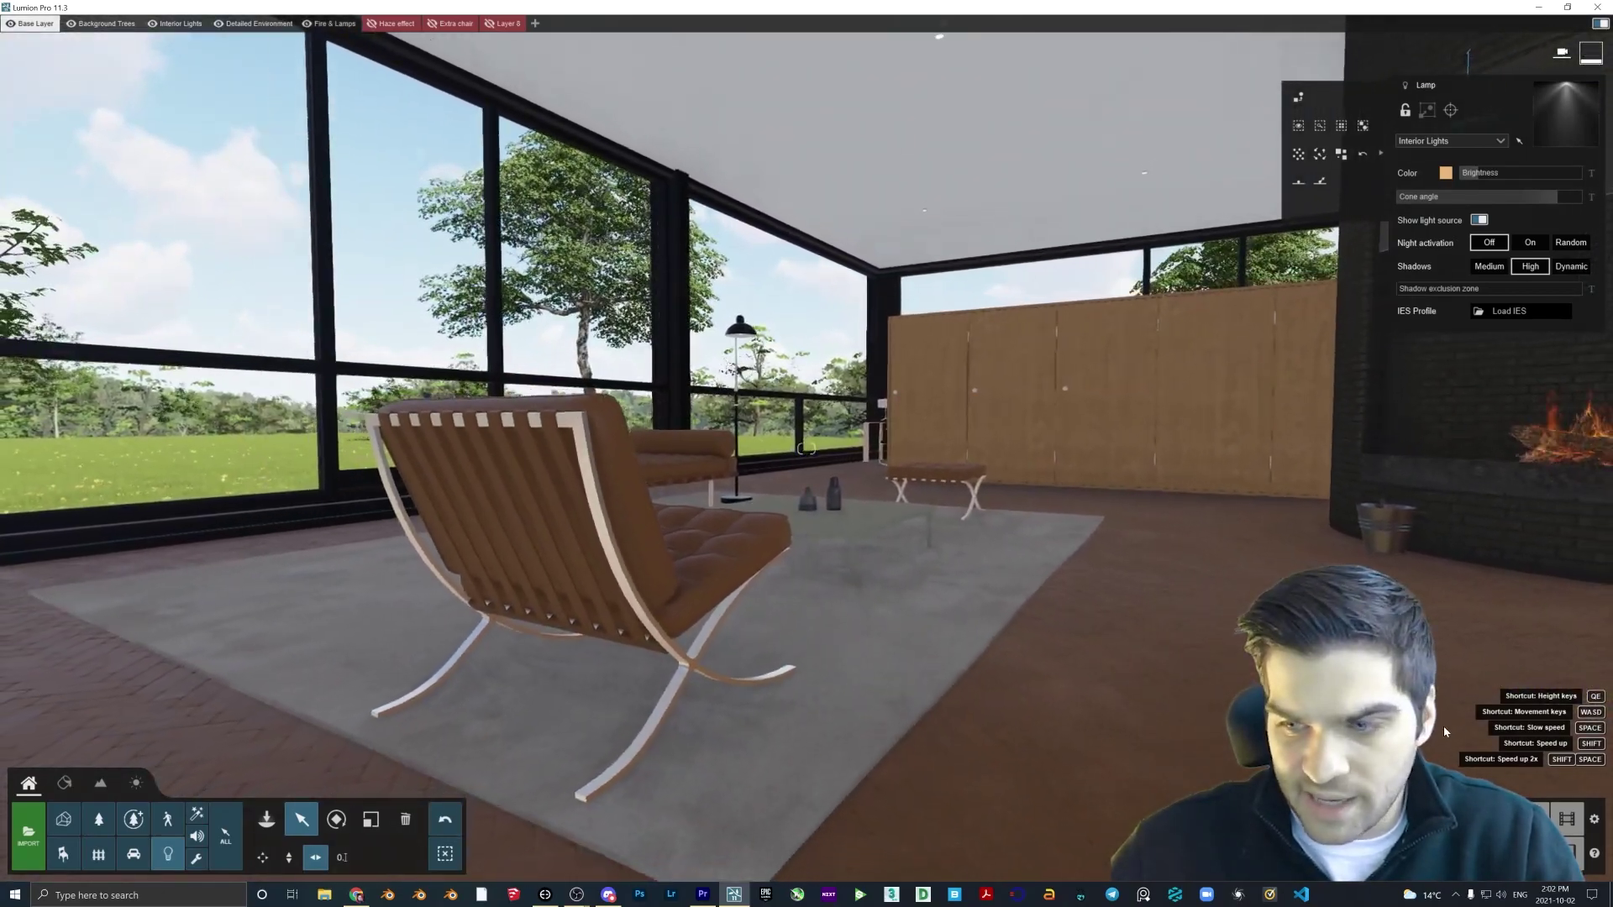
Open the night photo of the lounge, look into its Sky Light effect and turn off the Sun effect.
left_click(1534, 819)
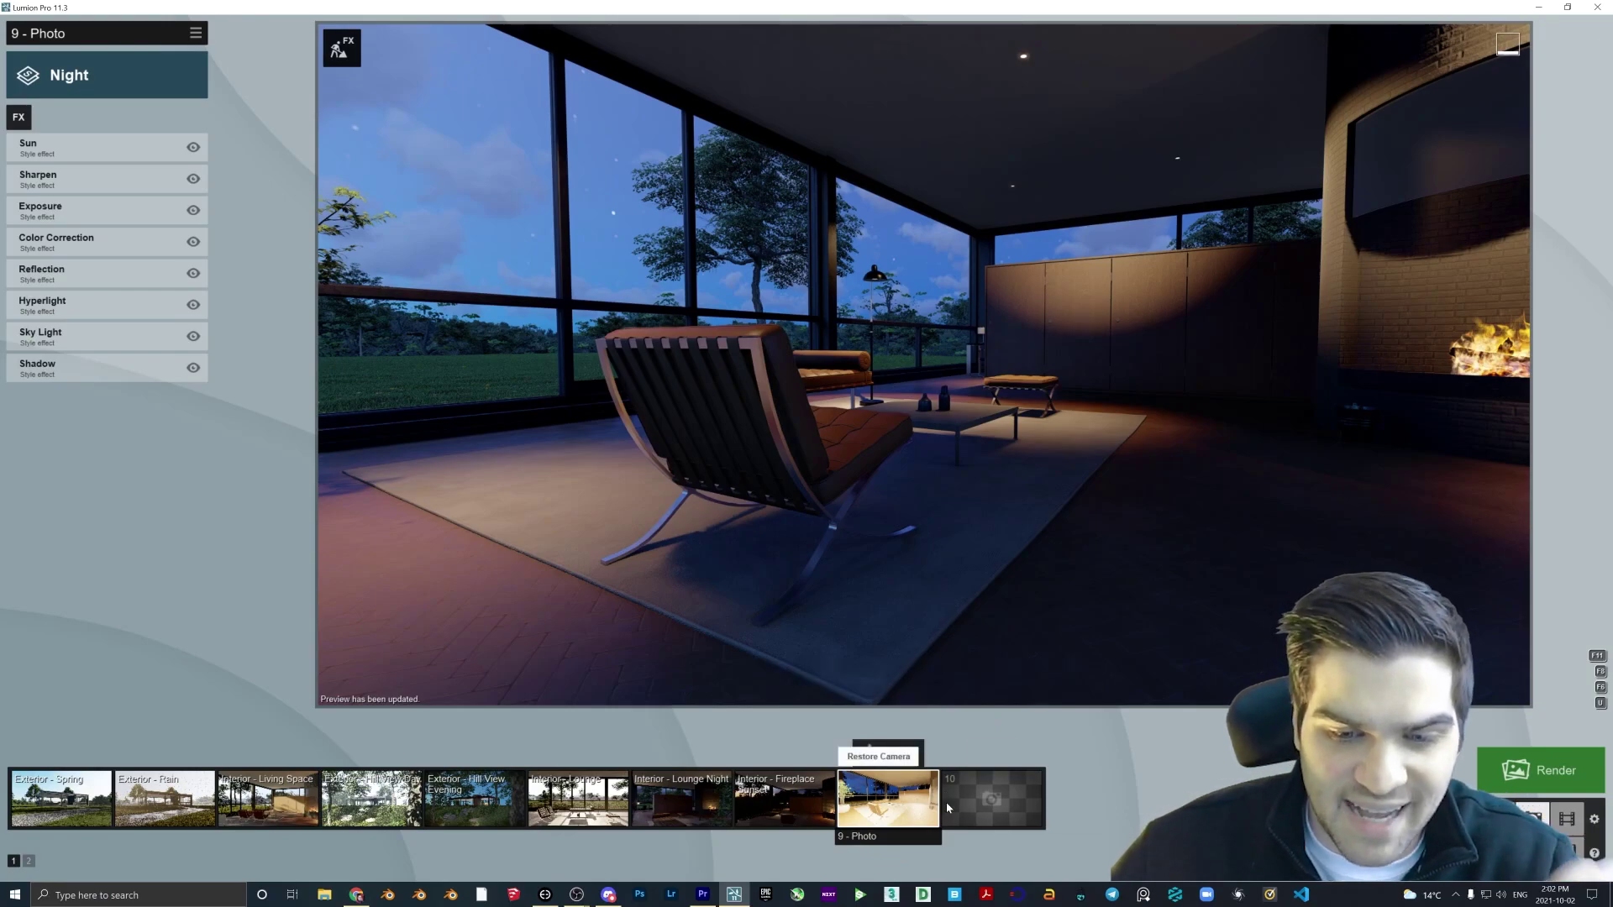
mouse_move(977, 827)
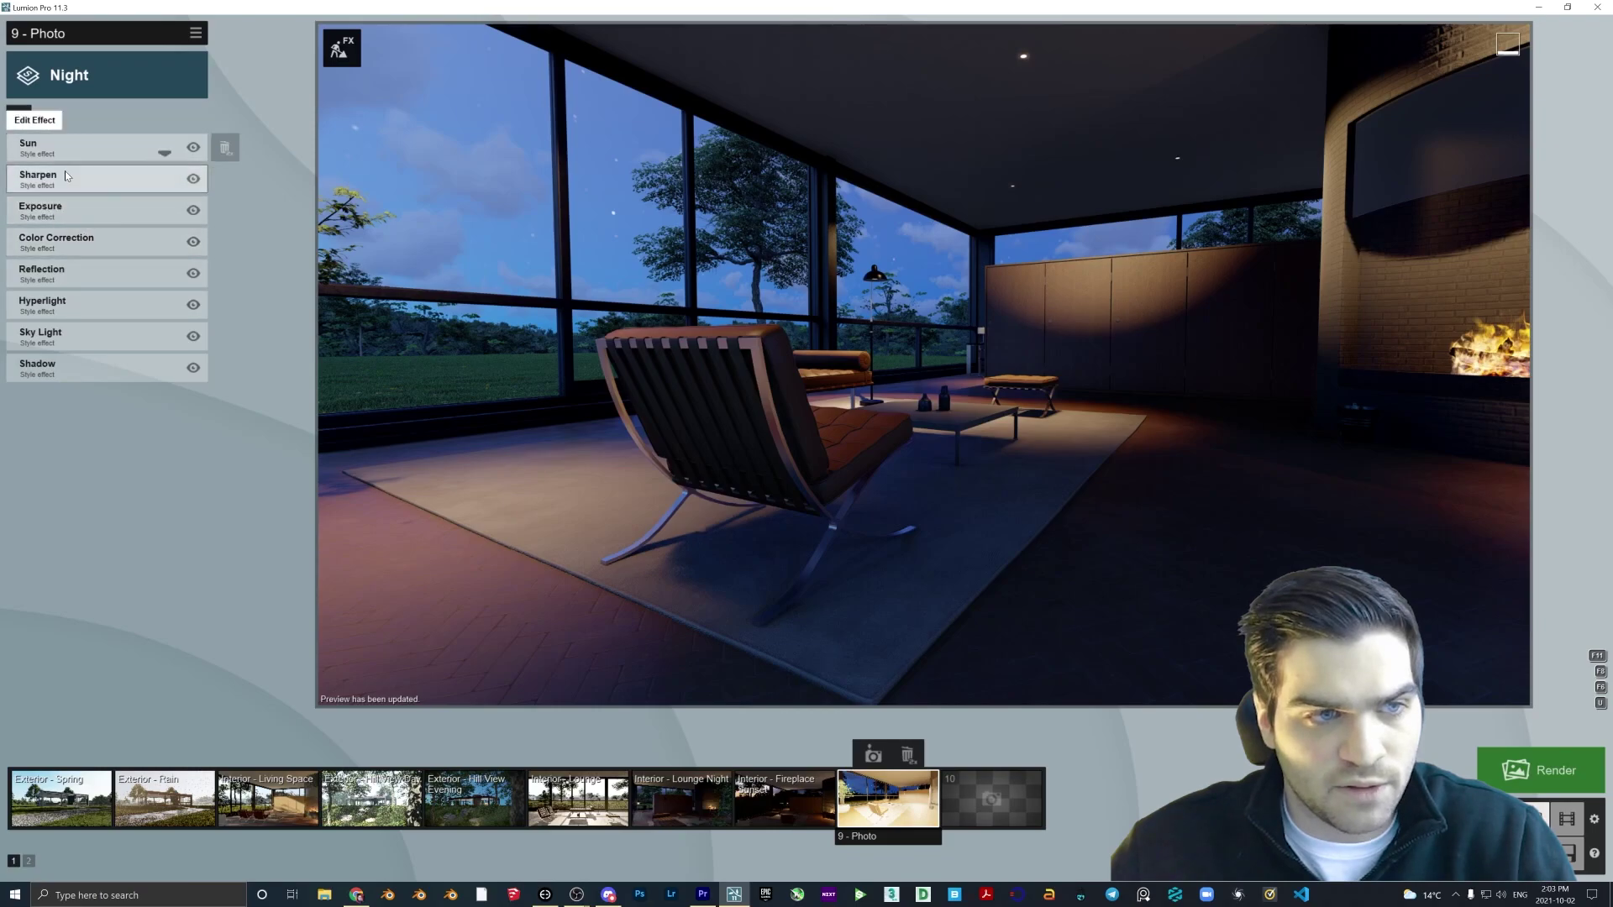
left_click(75, 335)
left_click(17, 147)
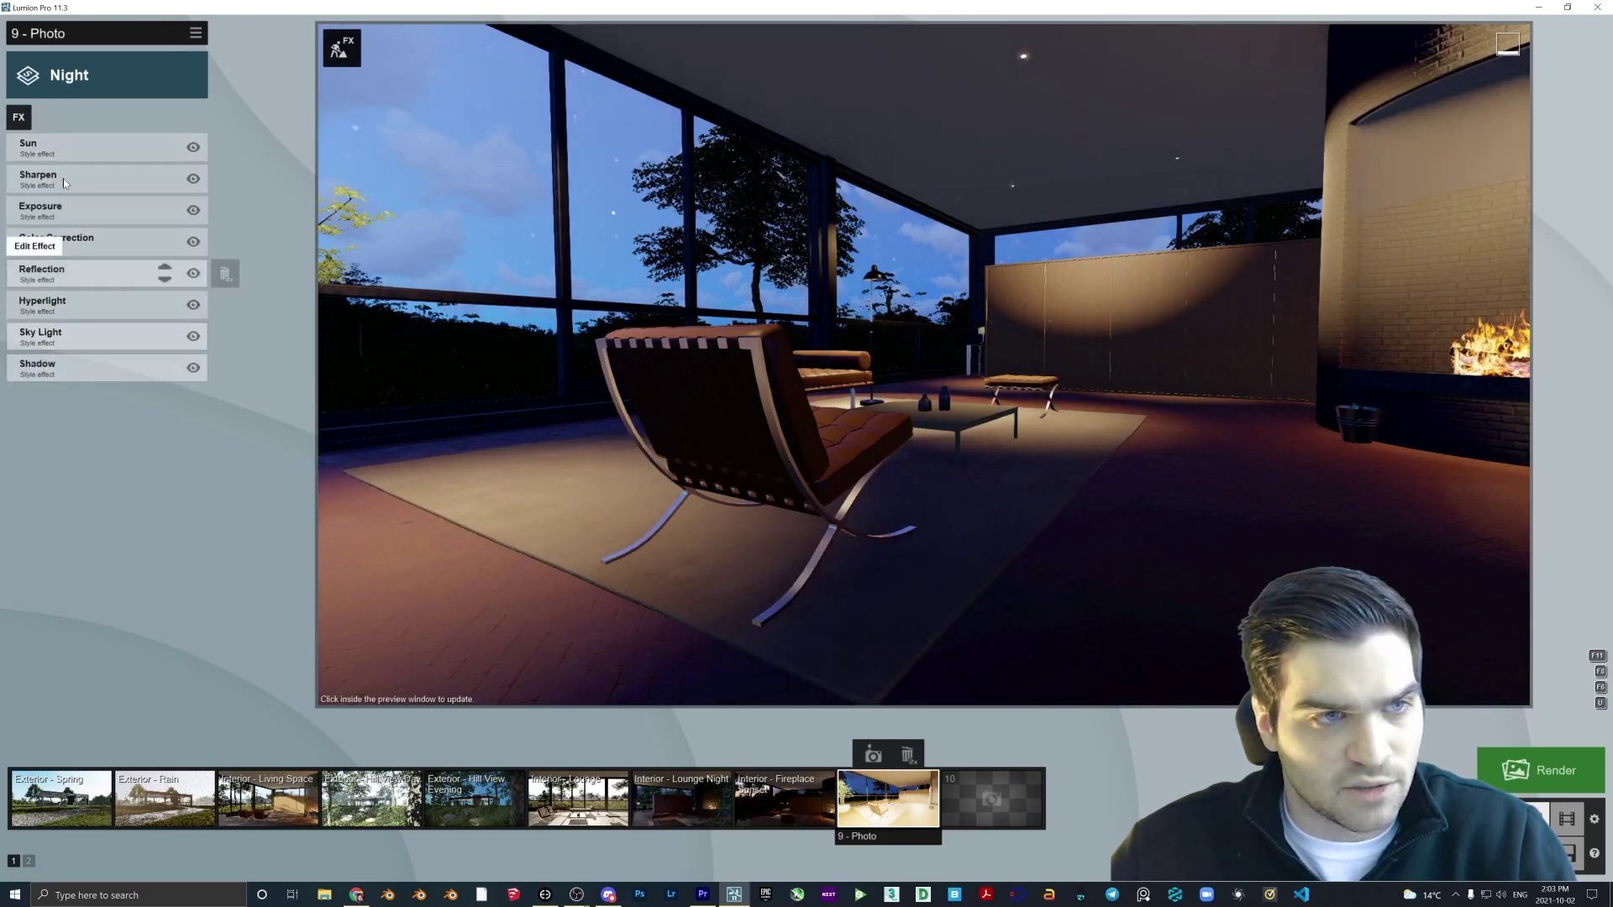
left_click(193, 147)
Add a Real Skies effect with the Night sky that has a yellow horizon glow, set its brightness to 0.2 and refresh the preview.
left_click(18, 117)
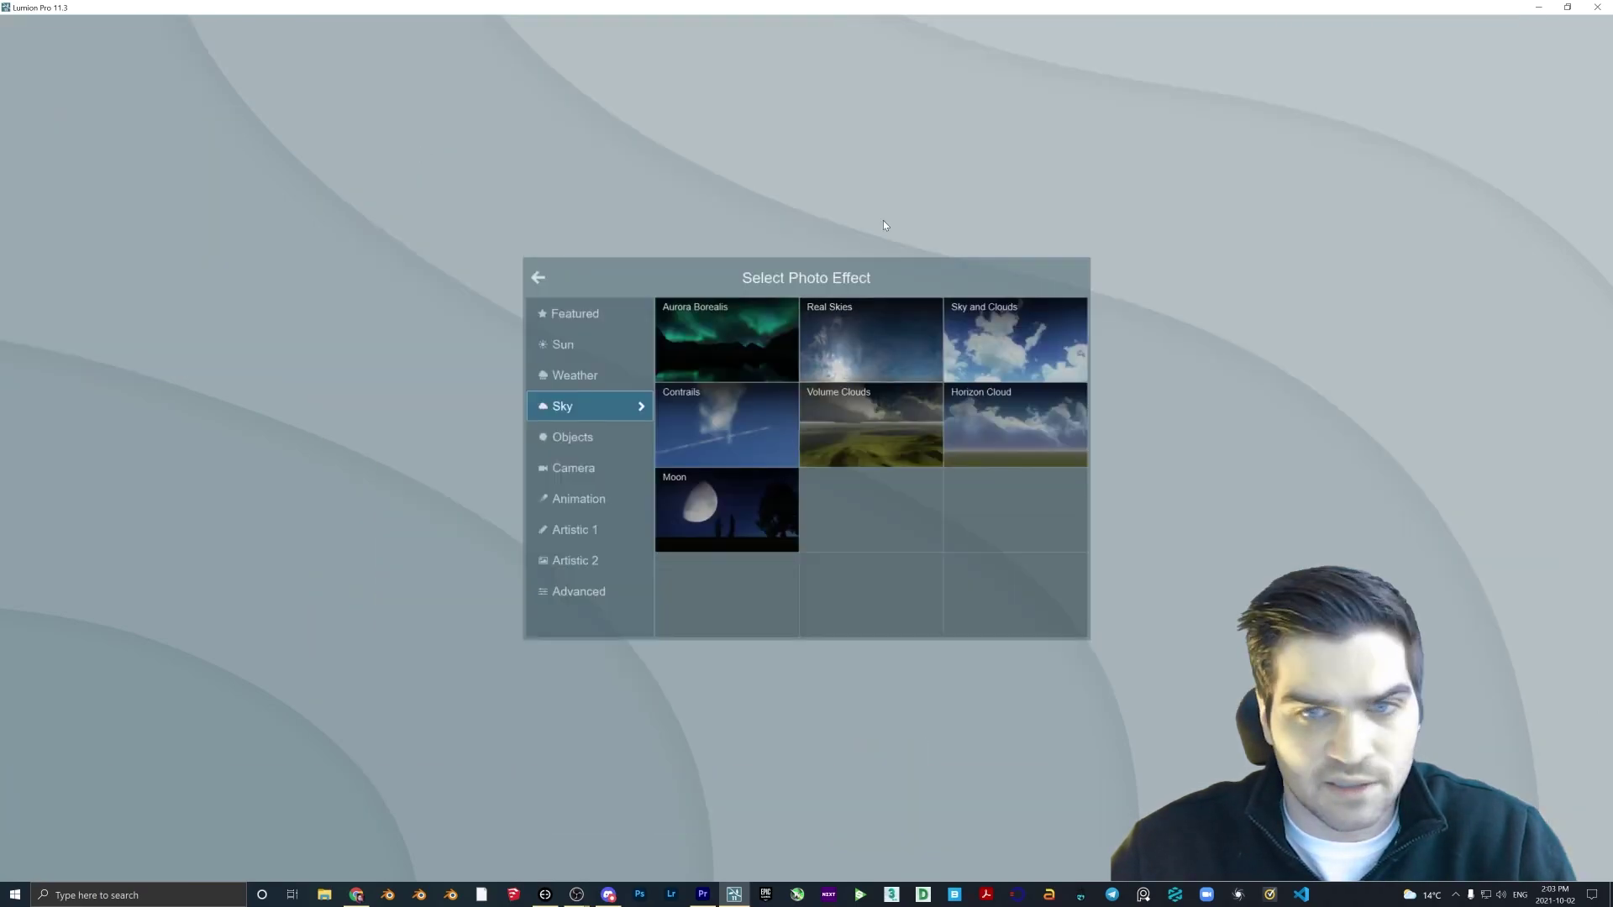
left_click(875, 335)
left_click(50, 183)
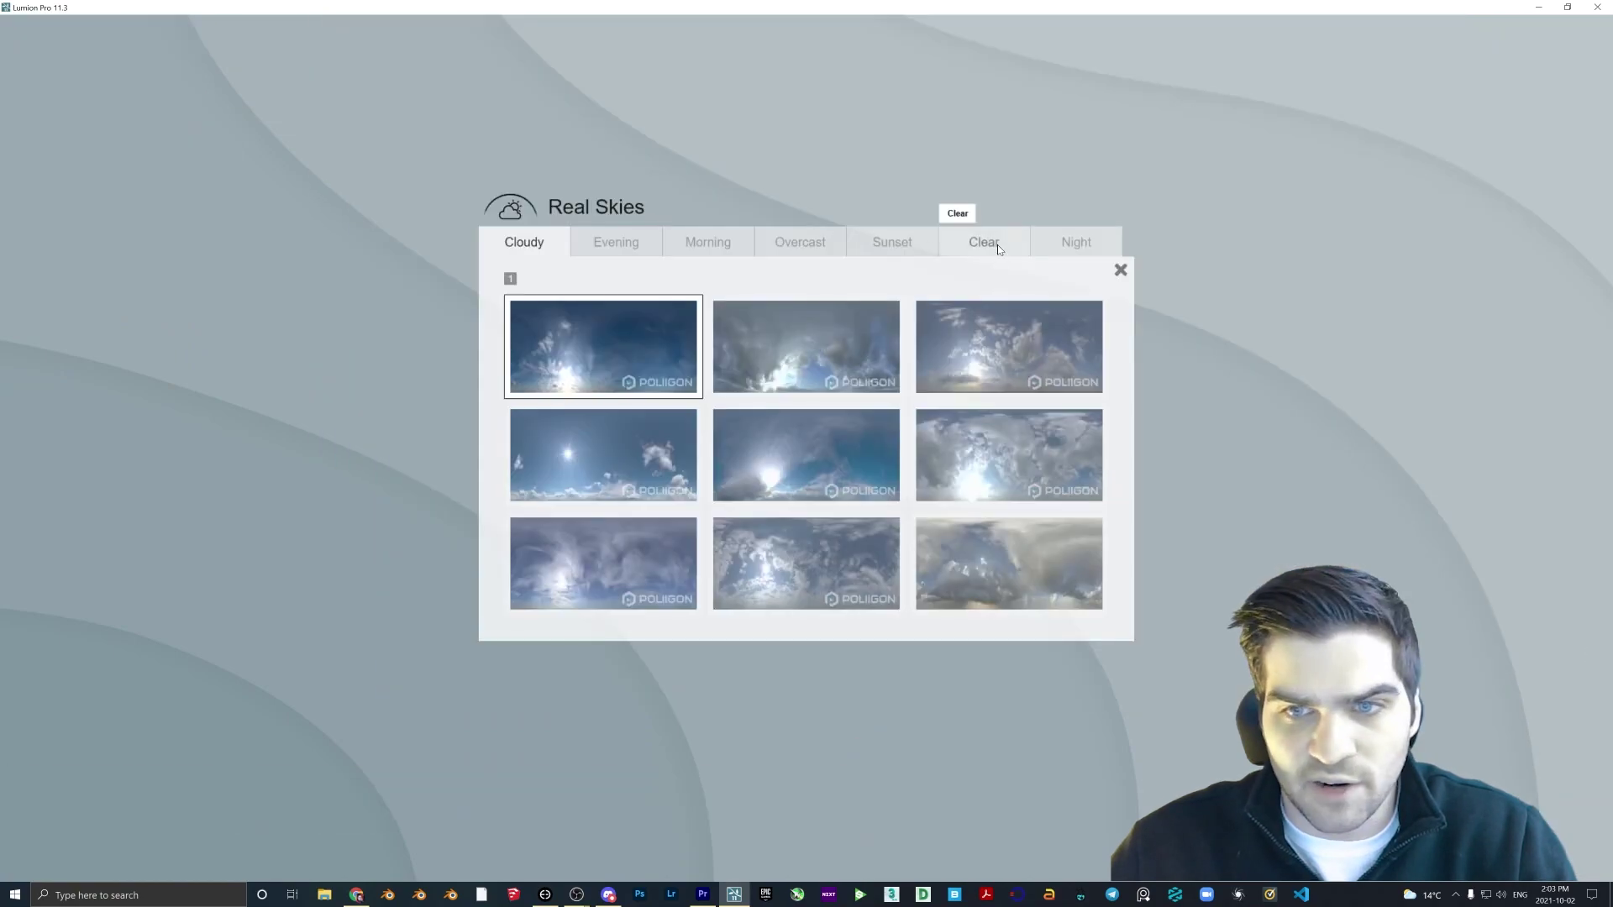
left_click(1076, 242)
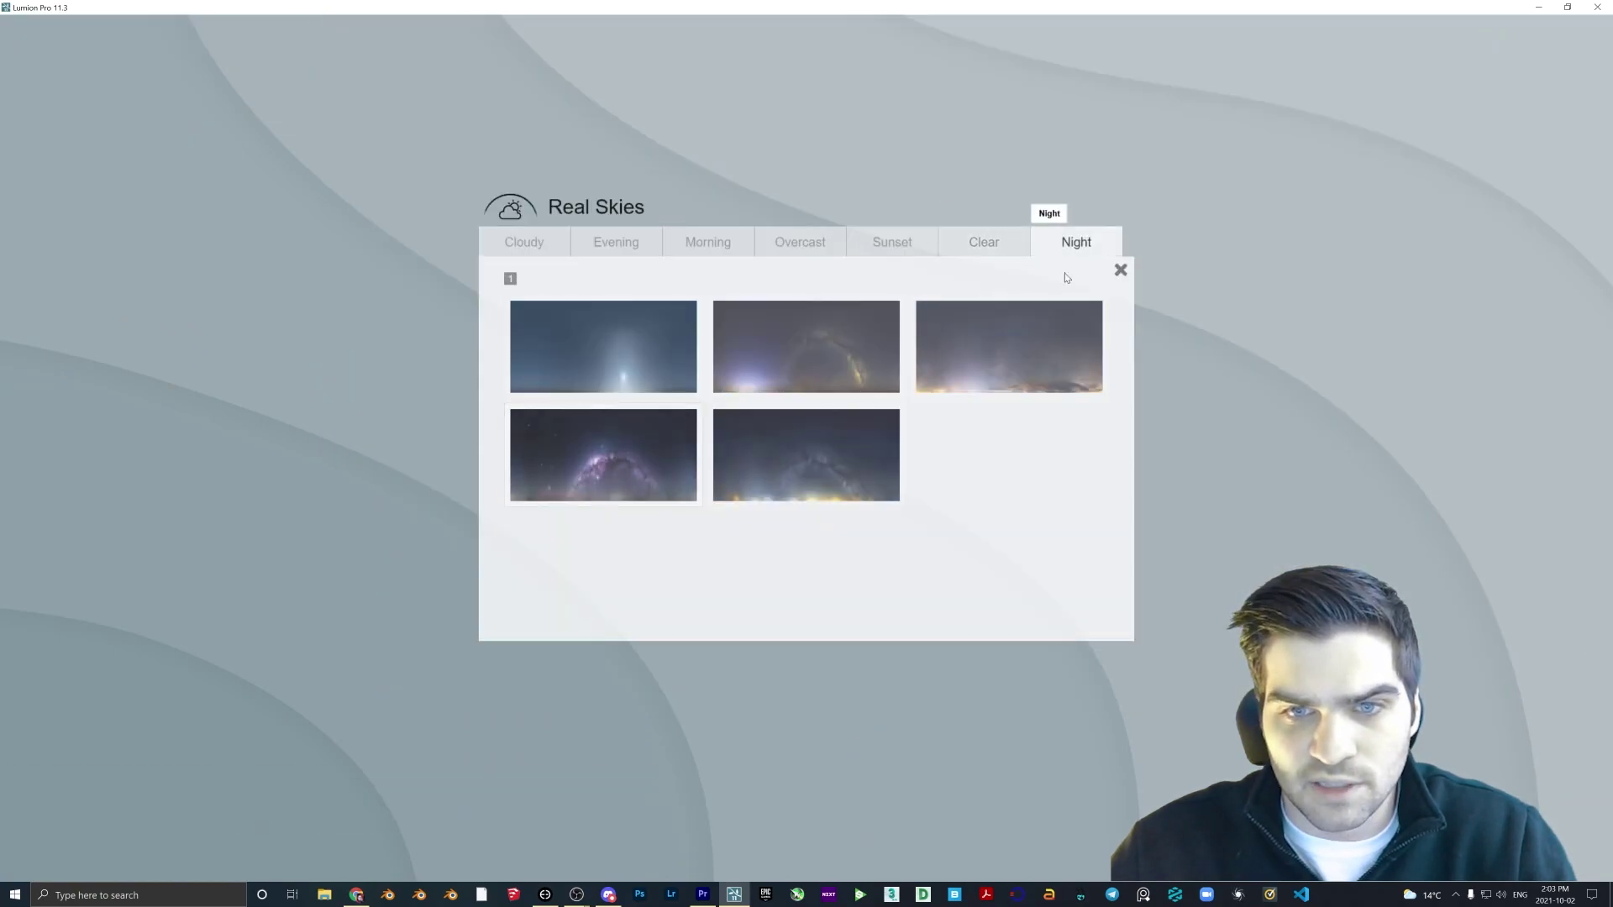
left_click(751, 450)
left_click_drag(76, 243, 47, 242)
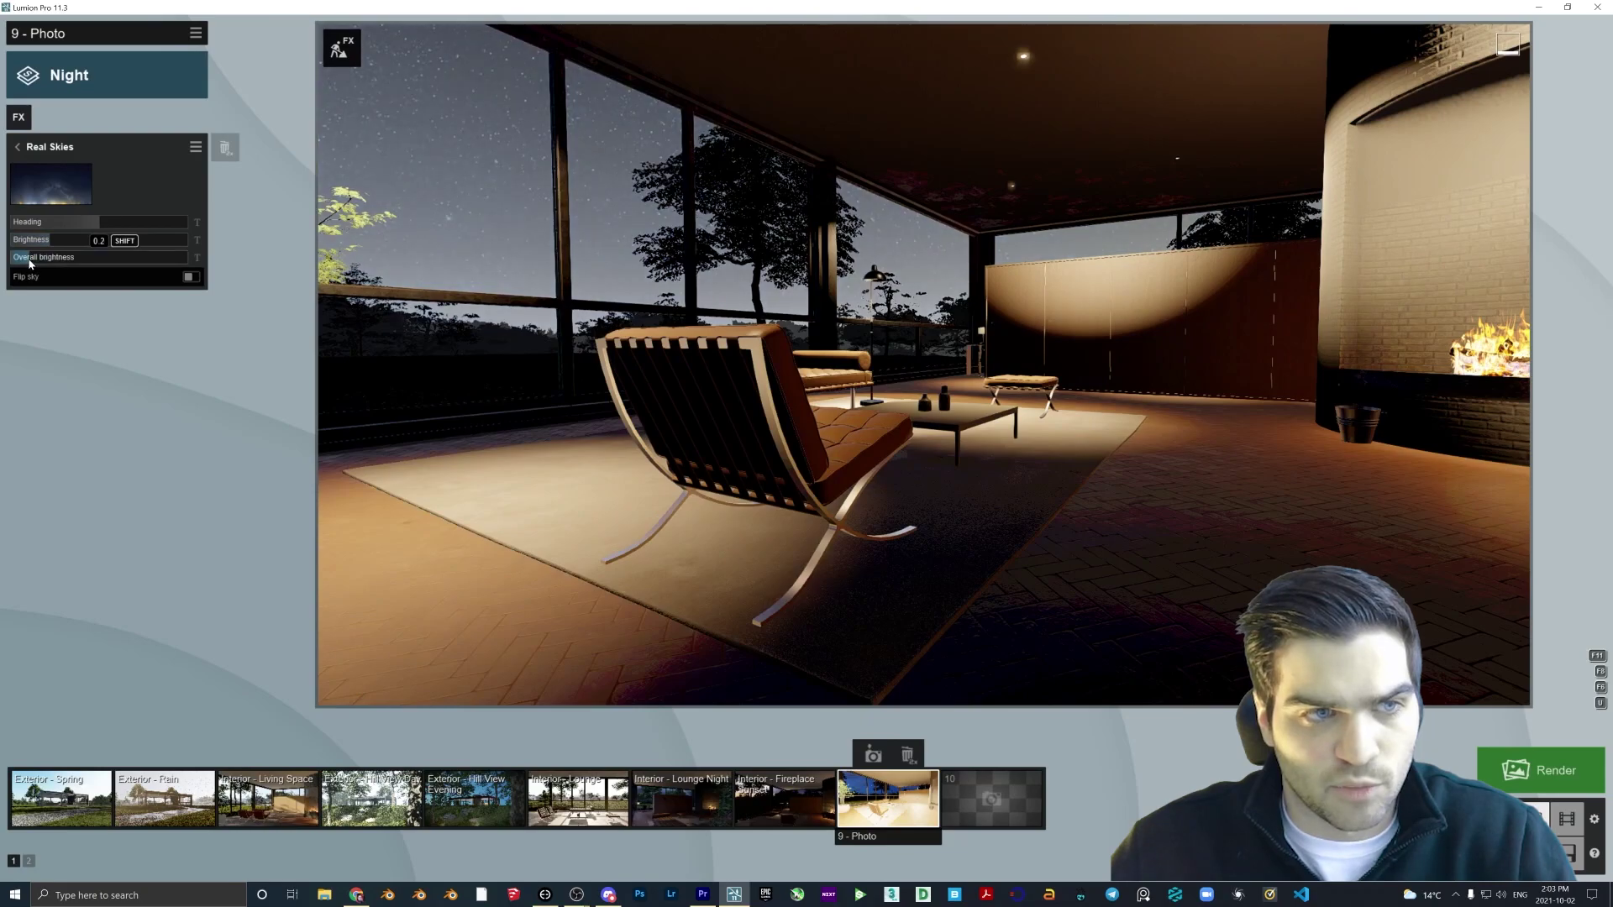
left_click(874, 449)
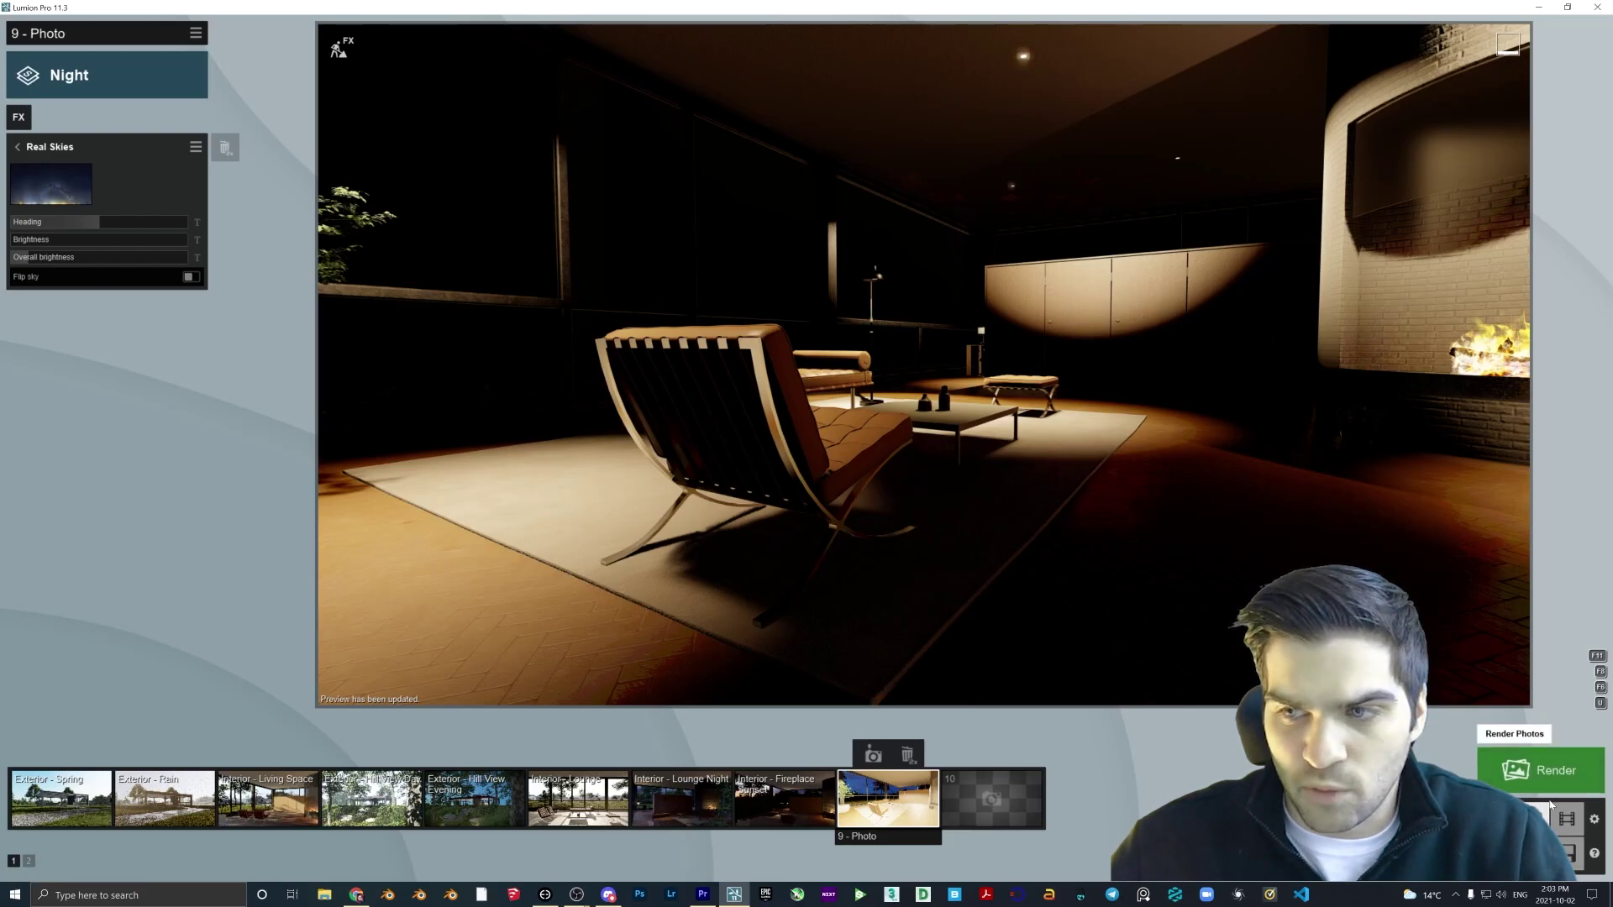
Select all nine ceiling spotlights in the glass house, raise their brightness to about 11.6 and check the lounge in the night photo.
left_click(1497, 818)
key("s")
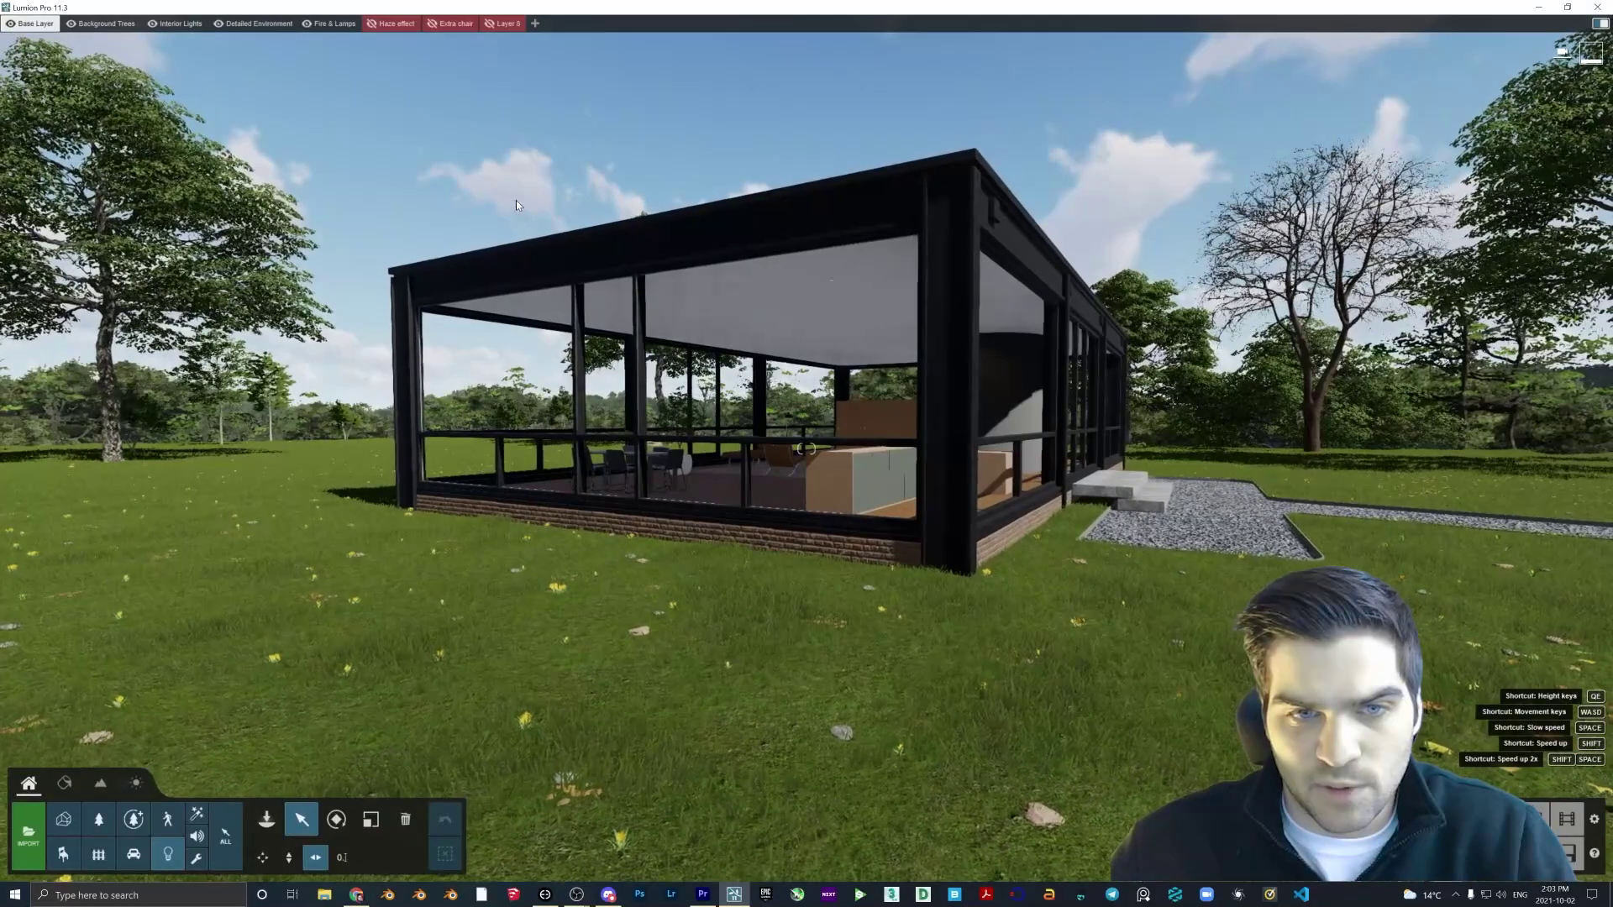
left_click_drag(492, 192, 940, 330, "ctrl")
left_click_drag(1037, 315, 697, 374, "ctrl")
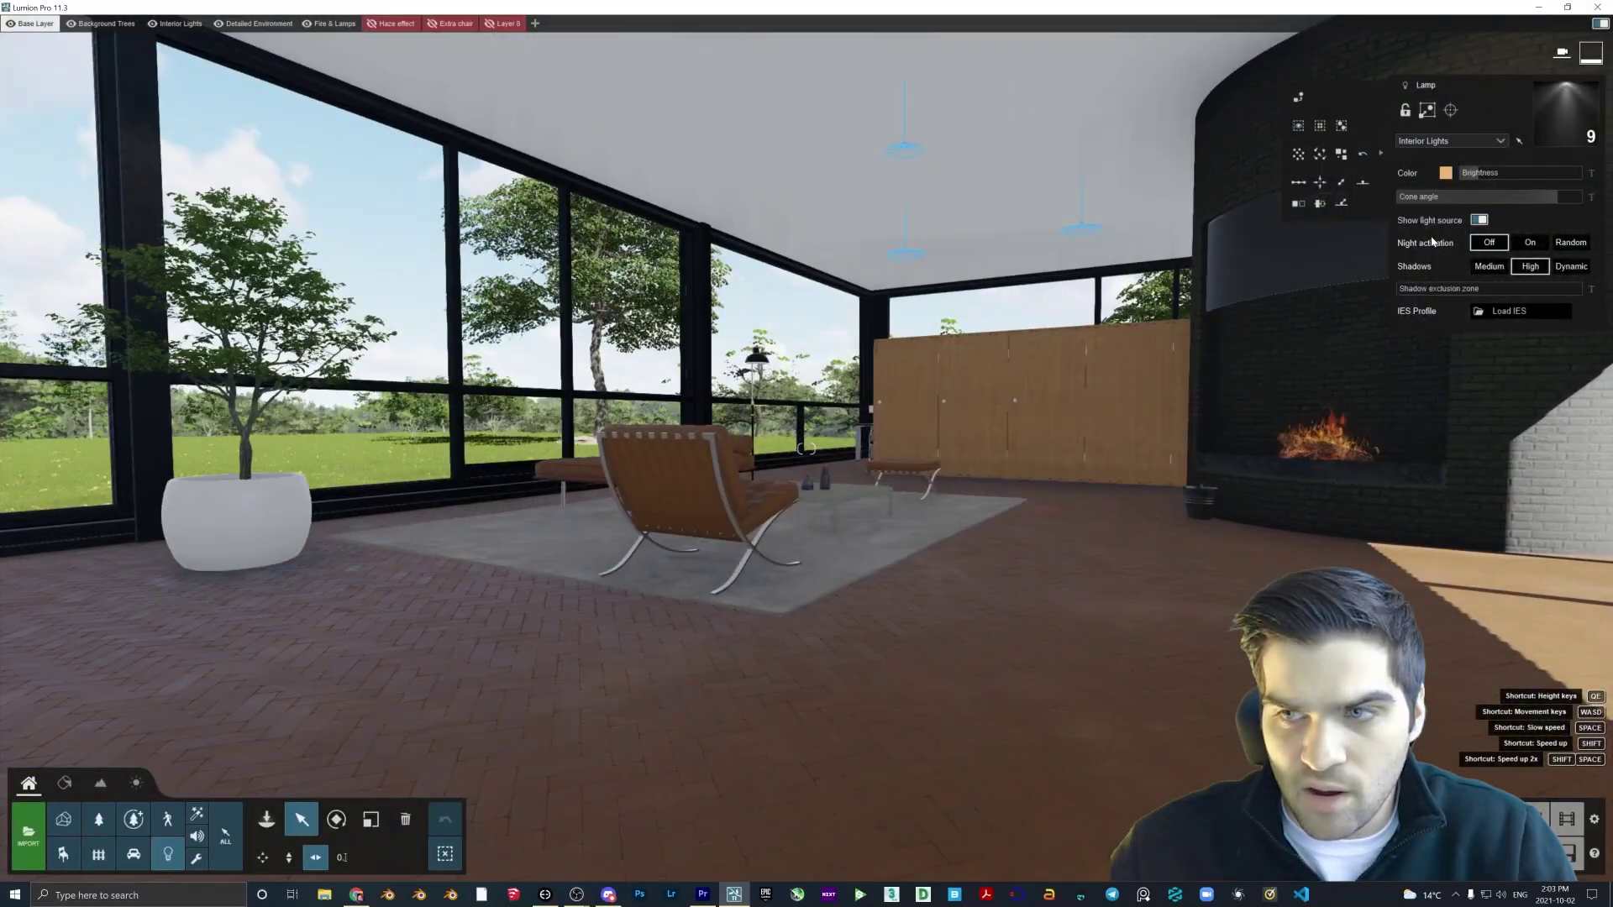
key("w")
mouse_move(1497, 177)
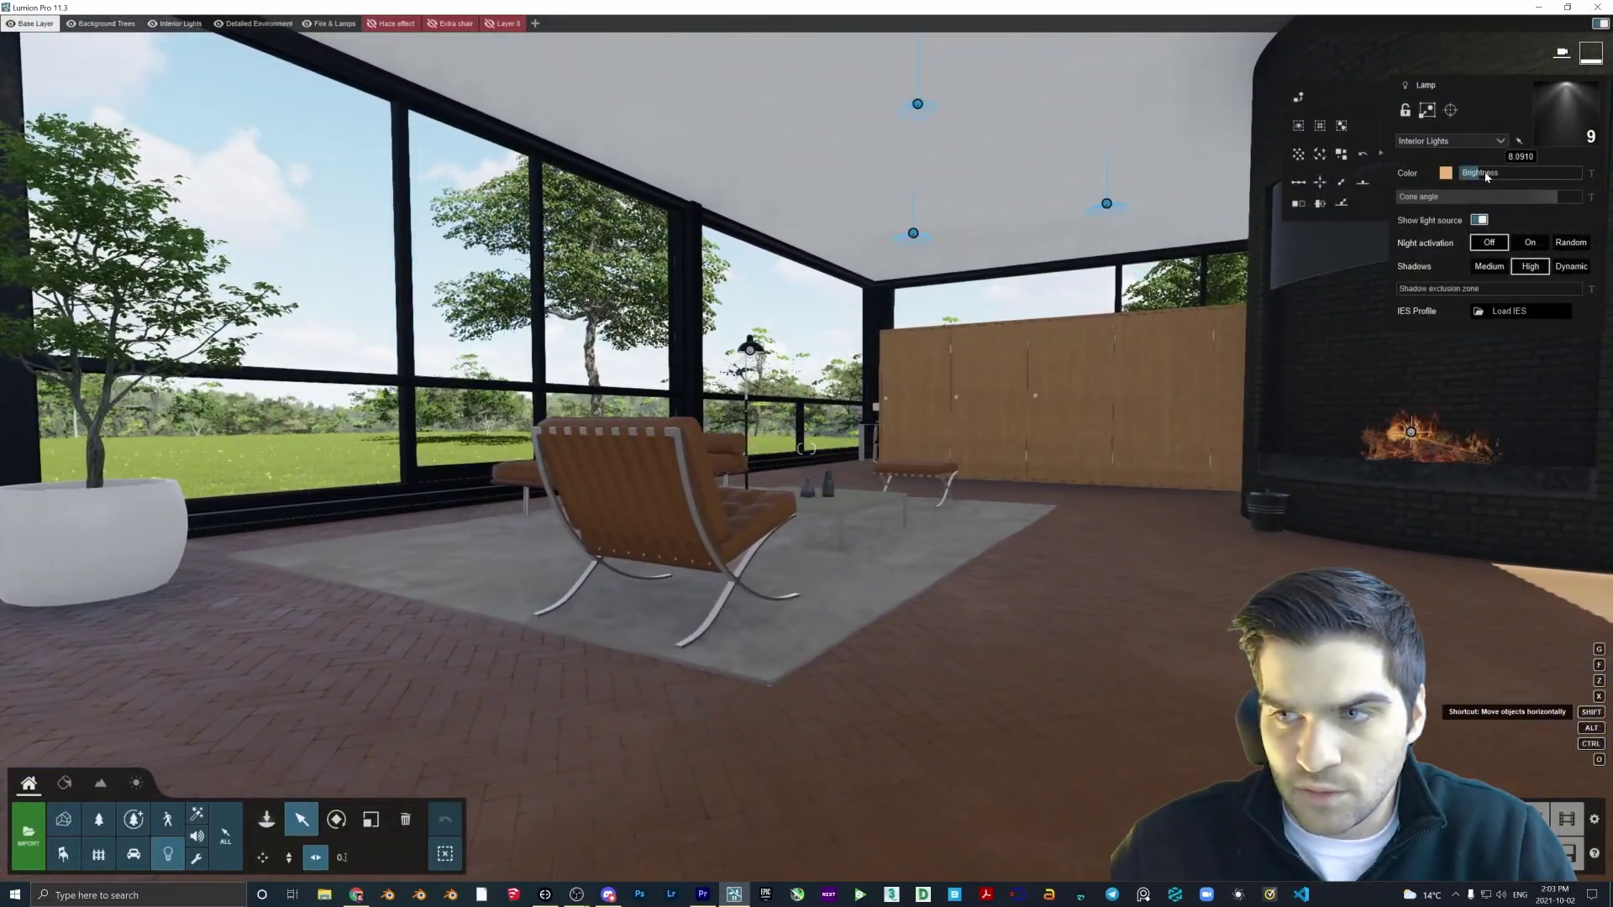
left_click_drag(1498, 177, 1501, 176)
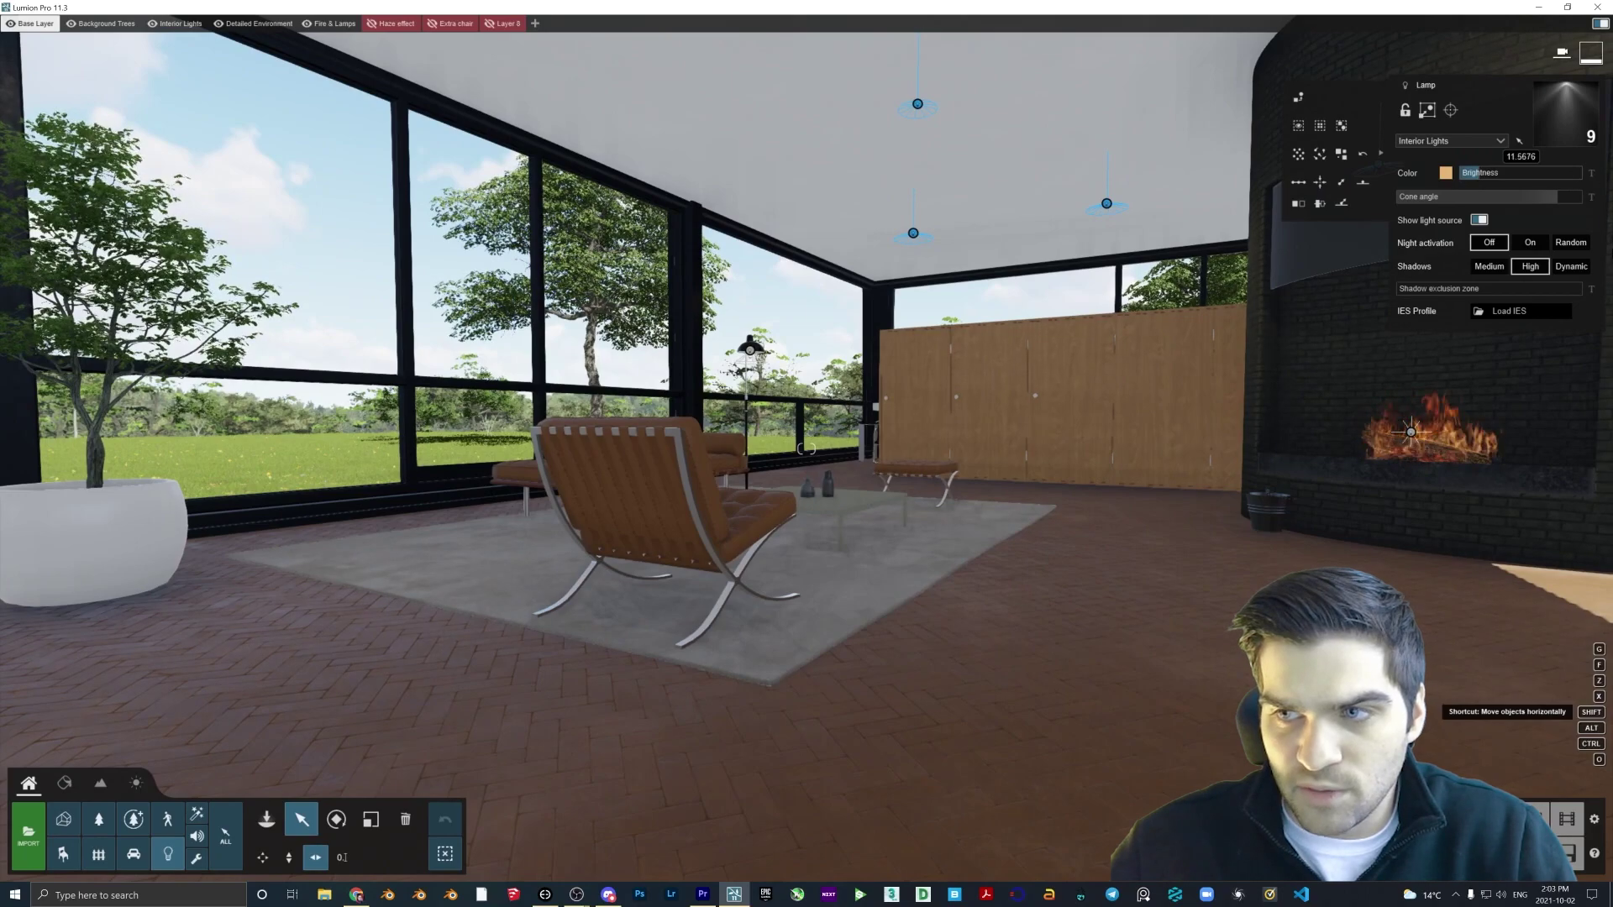
left_click(1535, 819)
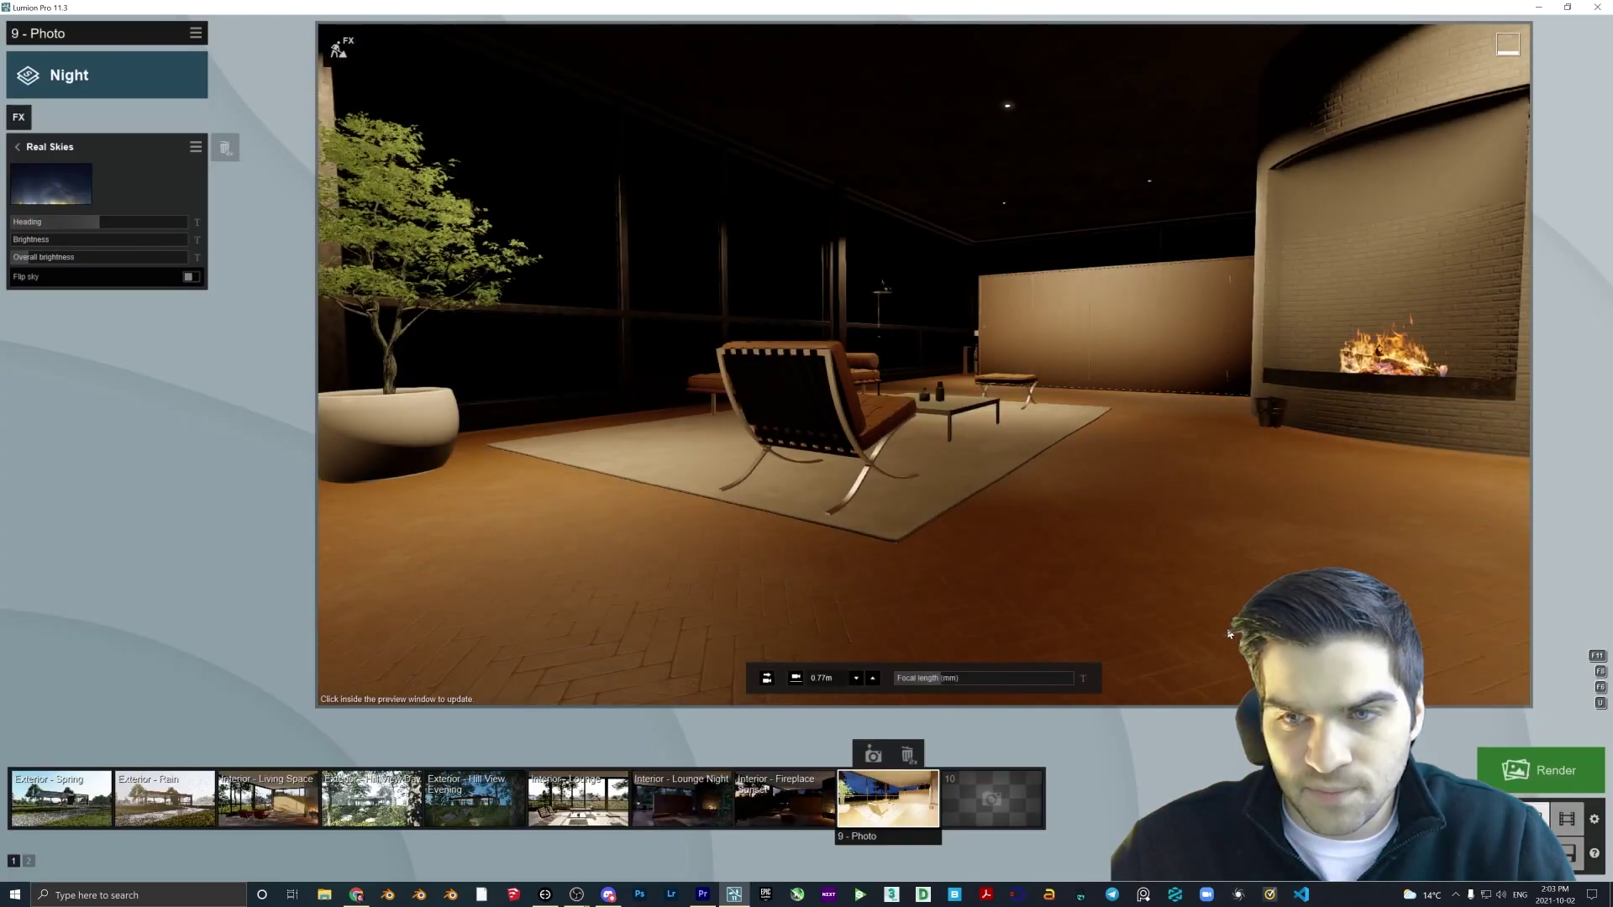
key("w")
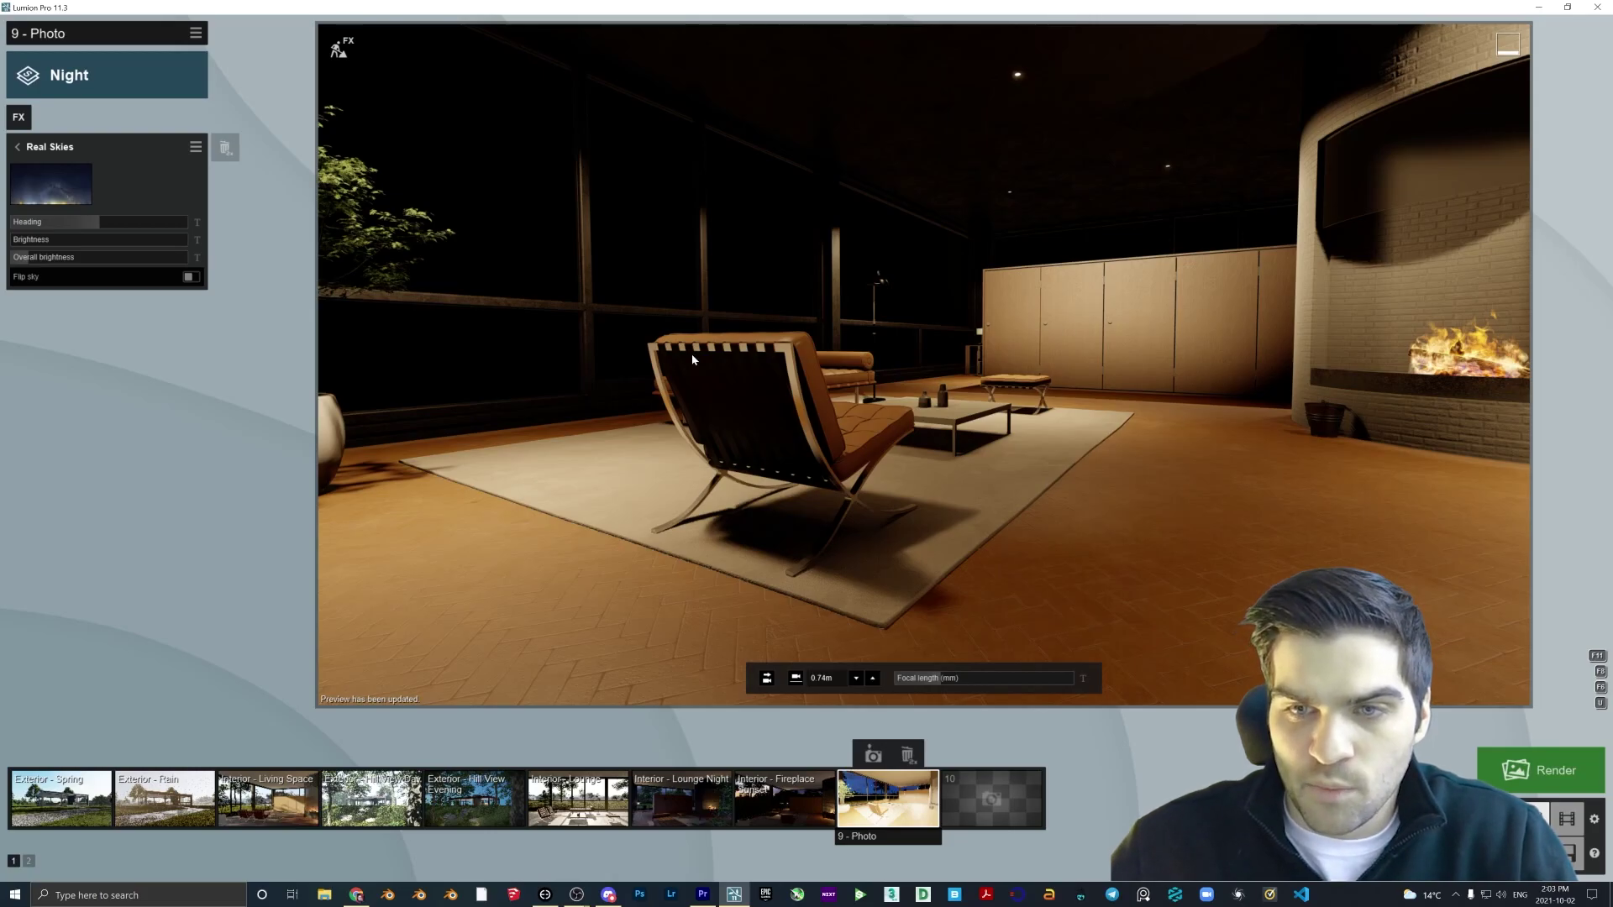
Reselect the nine ceiling spotlights, increase their brightness to about 17.1 and review the lounge in the night photo.
left_click(1503, 819)
key("s")
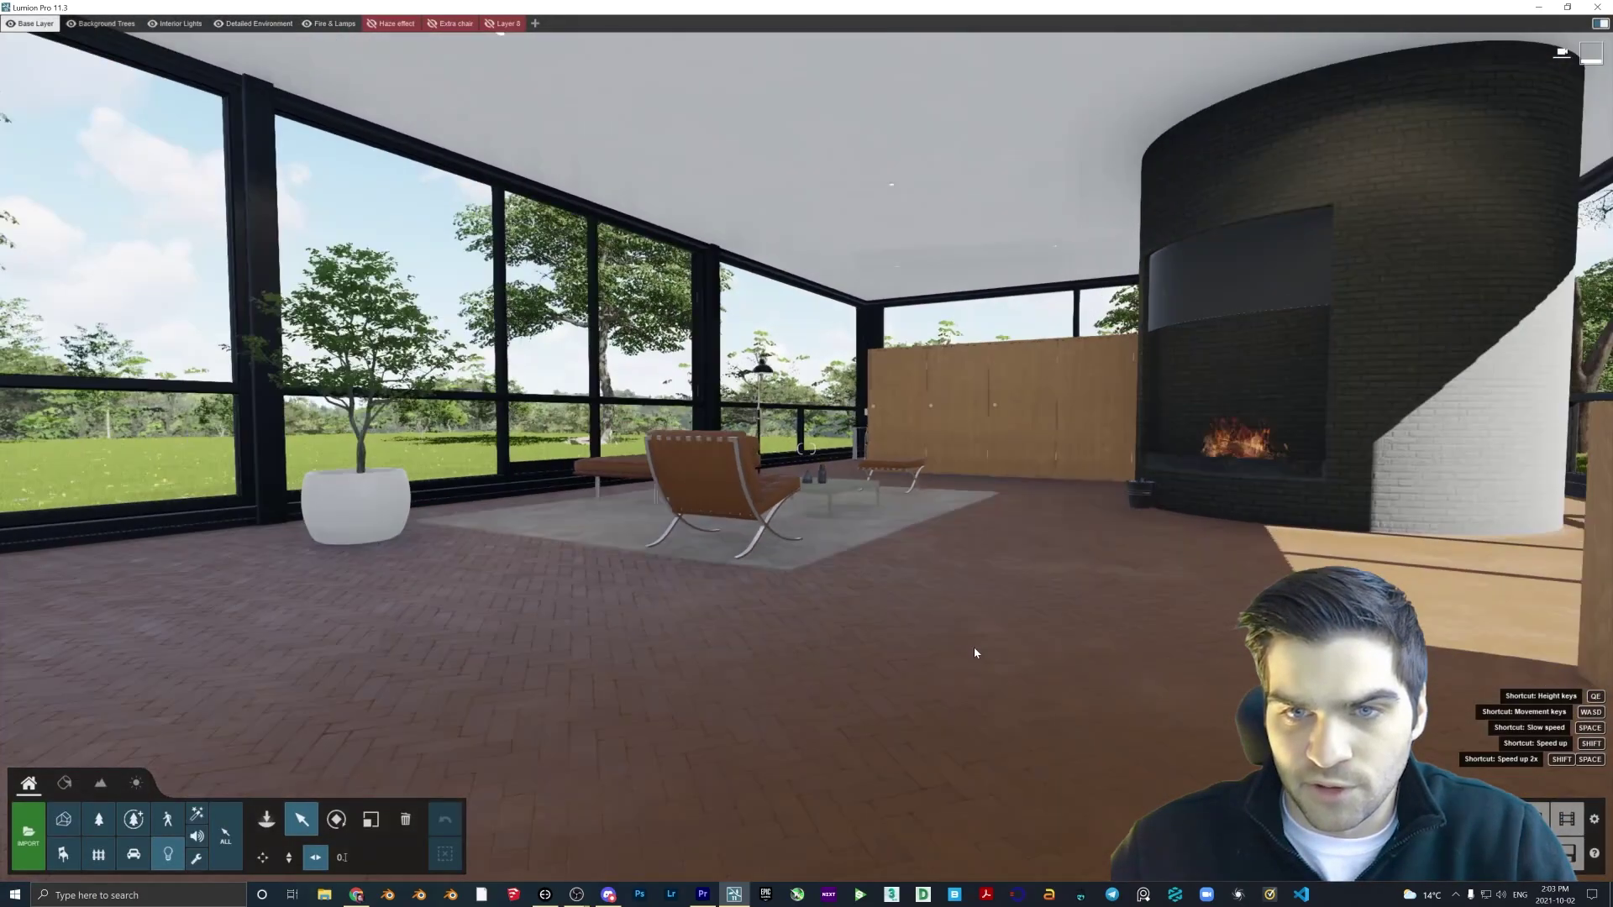
key("s")
left_click_drag(372, 117, 1259, 374, "ctrl")
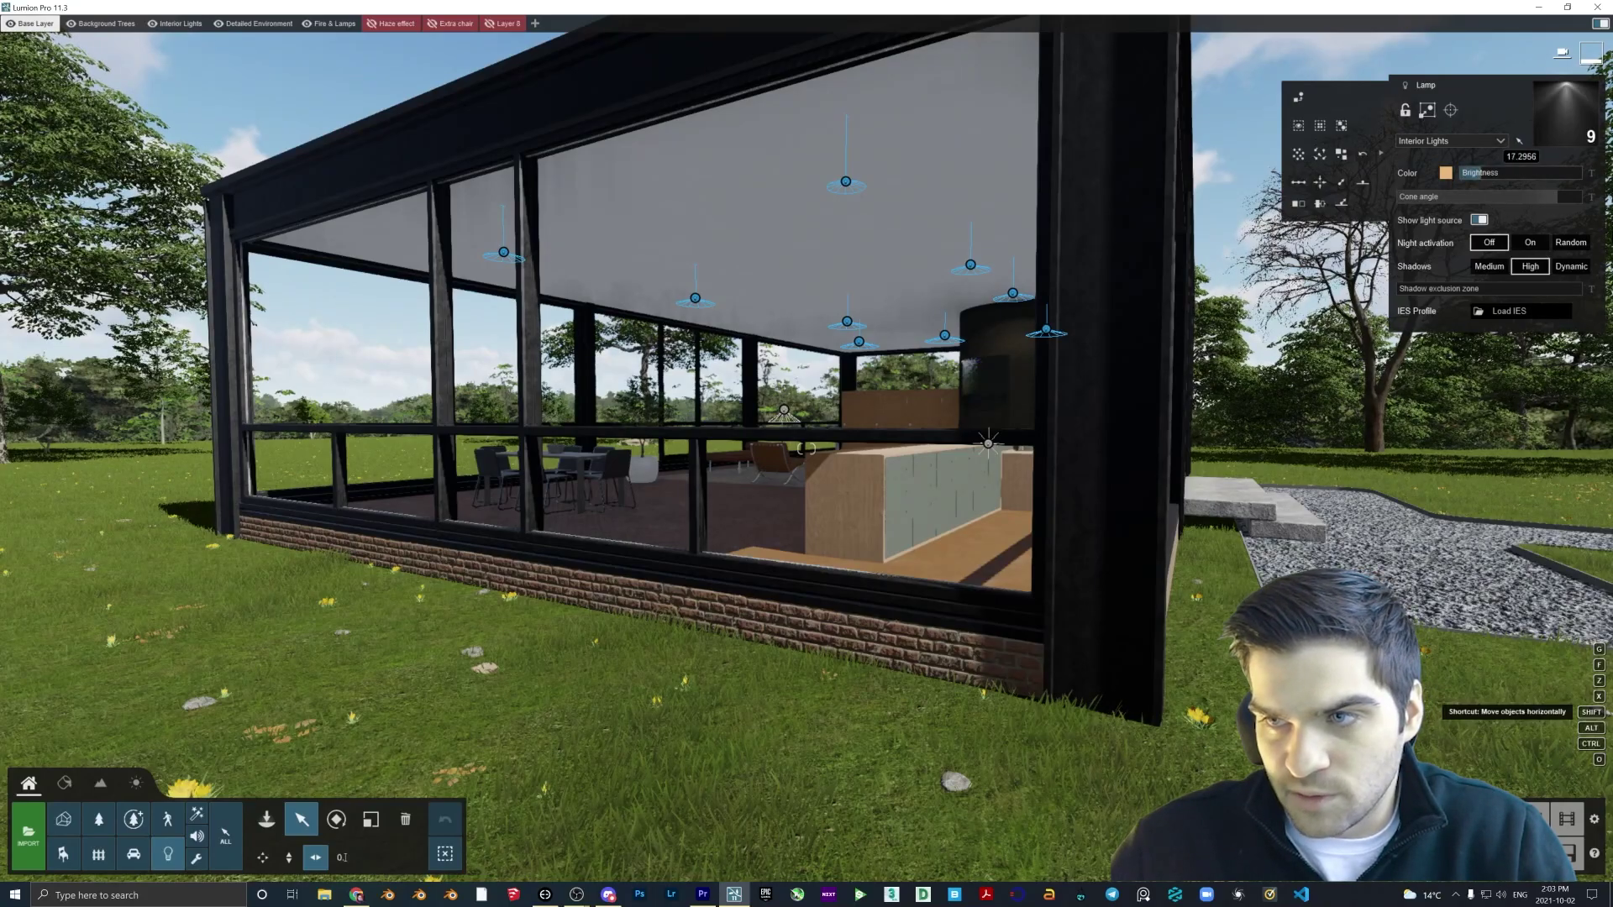
left_click_drag(1480, 173, 1536, 243, "shift")
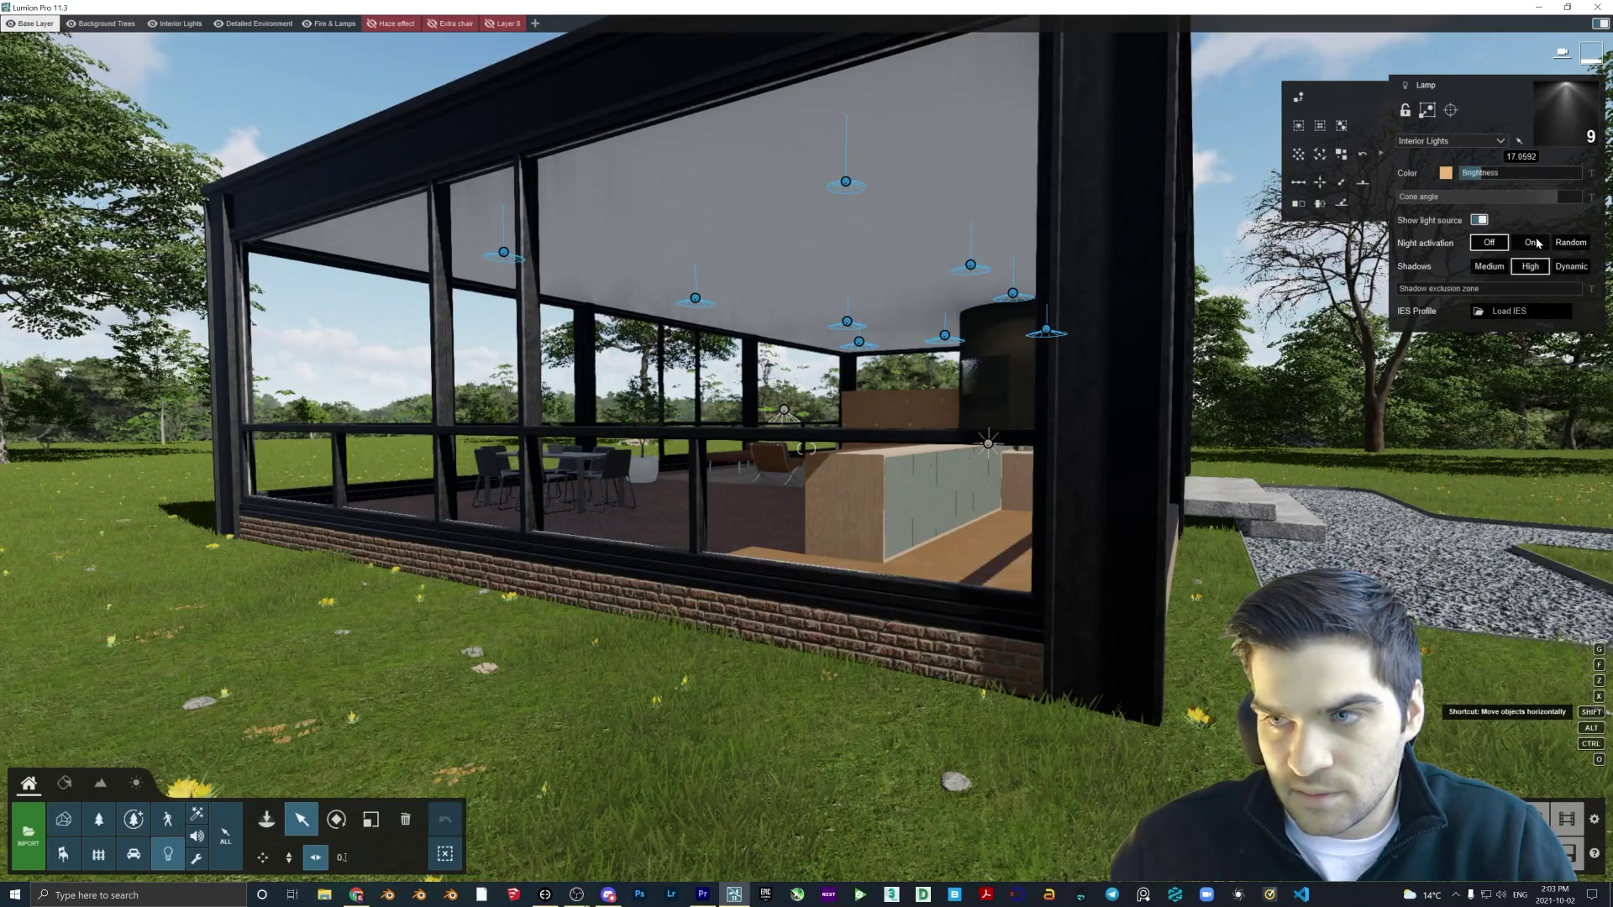
key("w")
key("w")
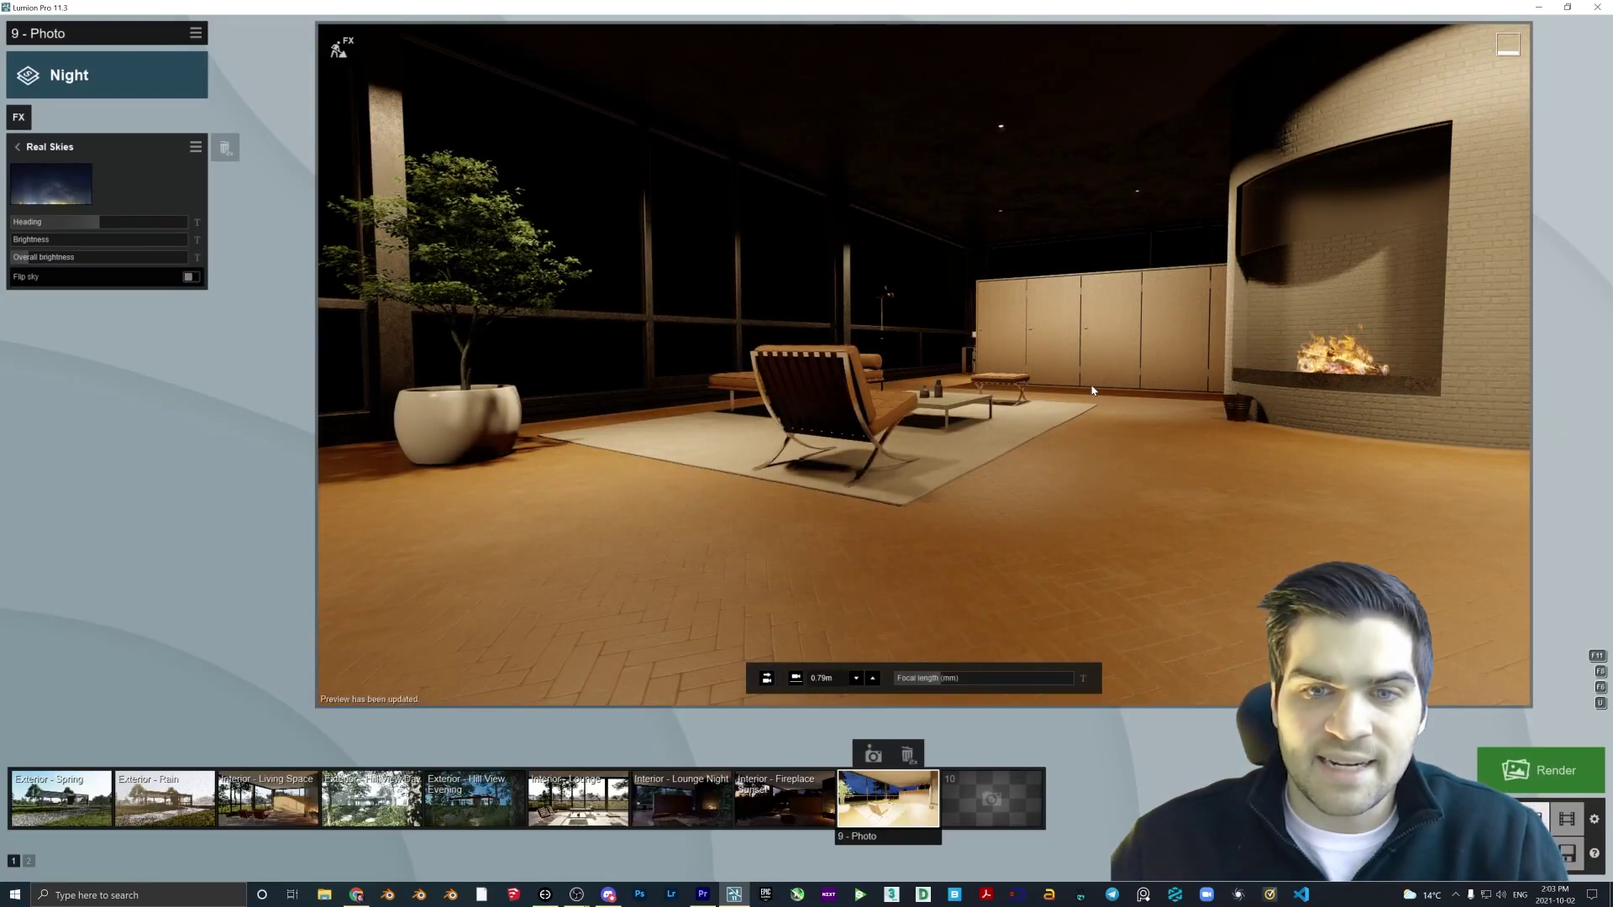
key("w")
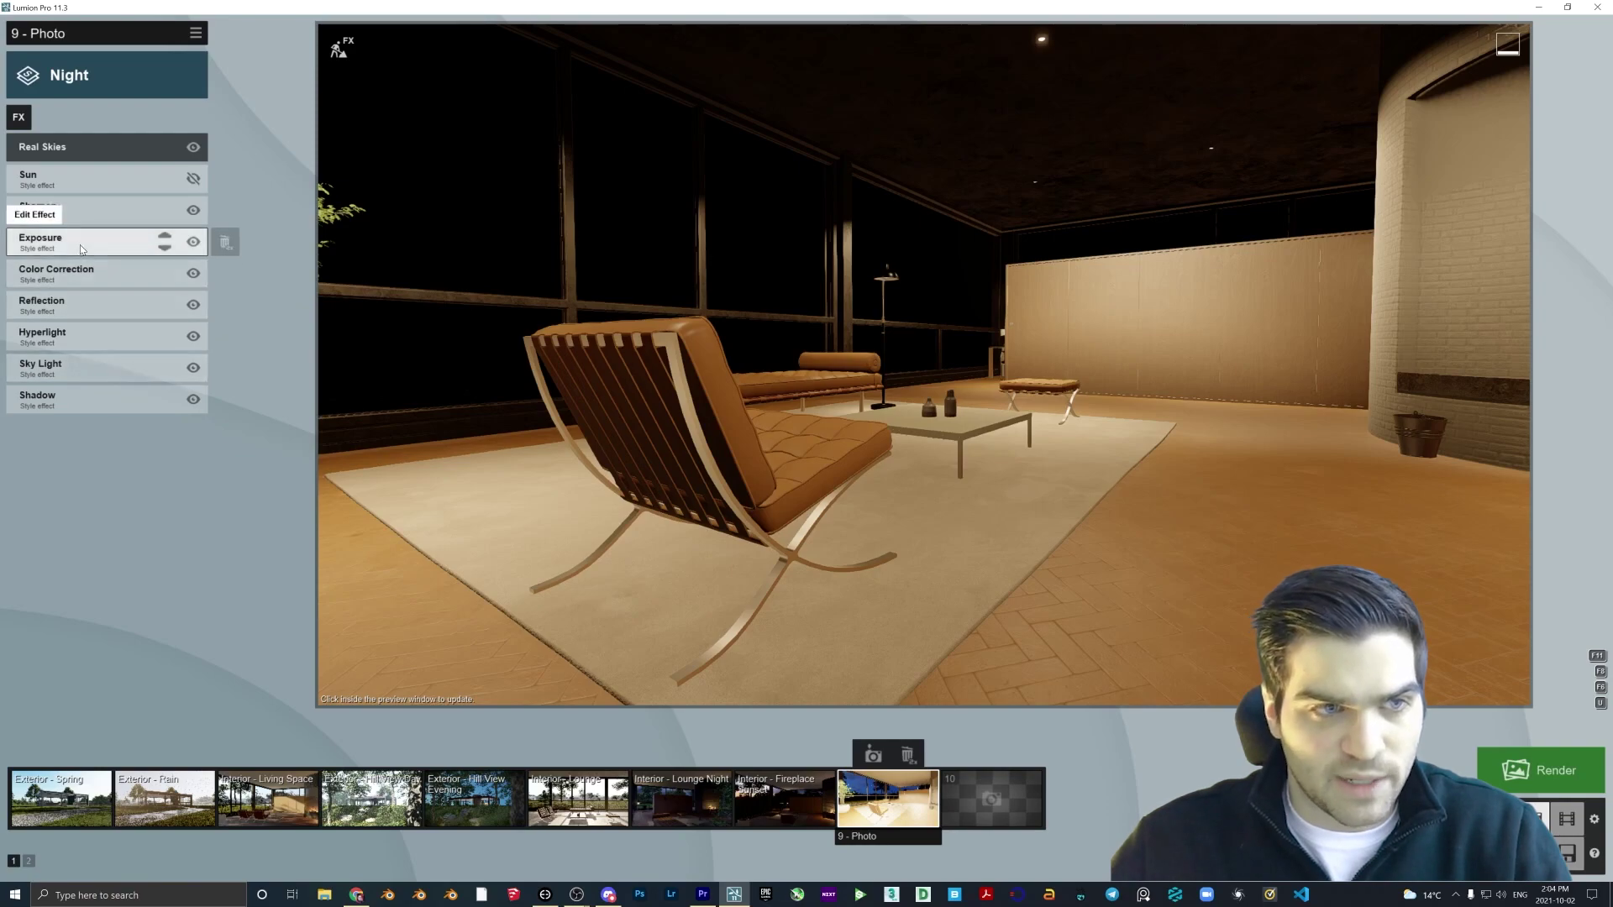
Lower the photo's Exposure slightly, and in Color Correction reduce Brightness a little and increase Contrast.
left_click(80, 246)
left_click_drag(114, 174, 103, 174)
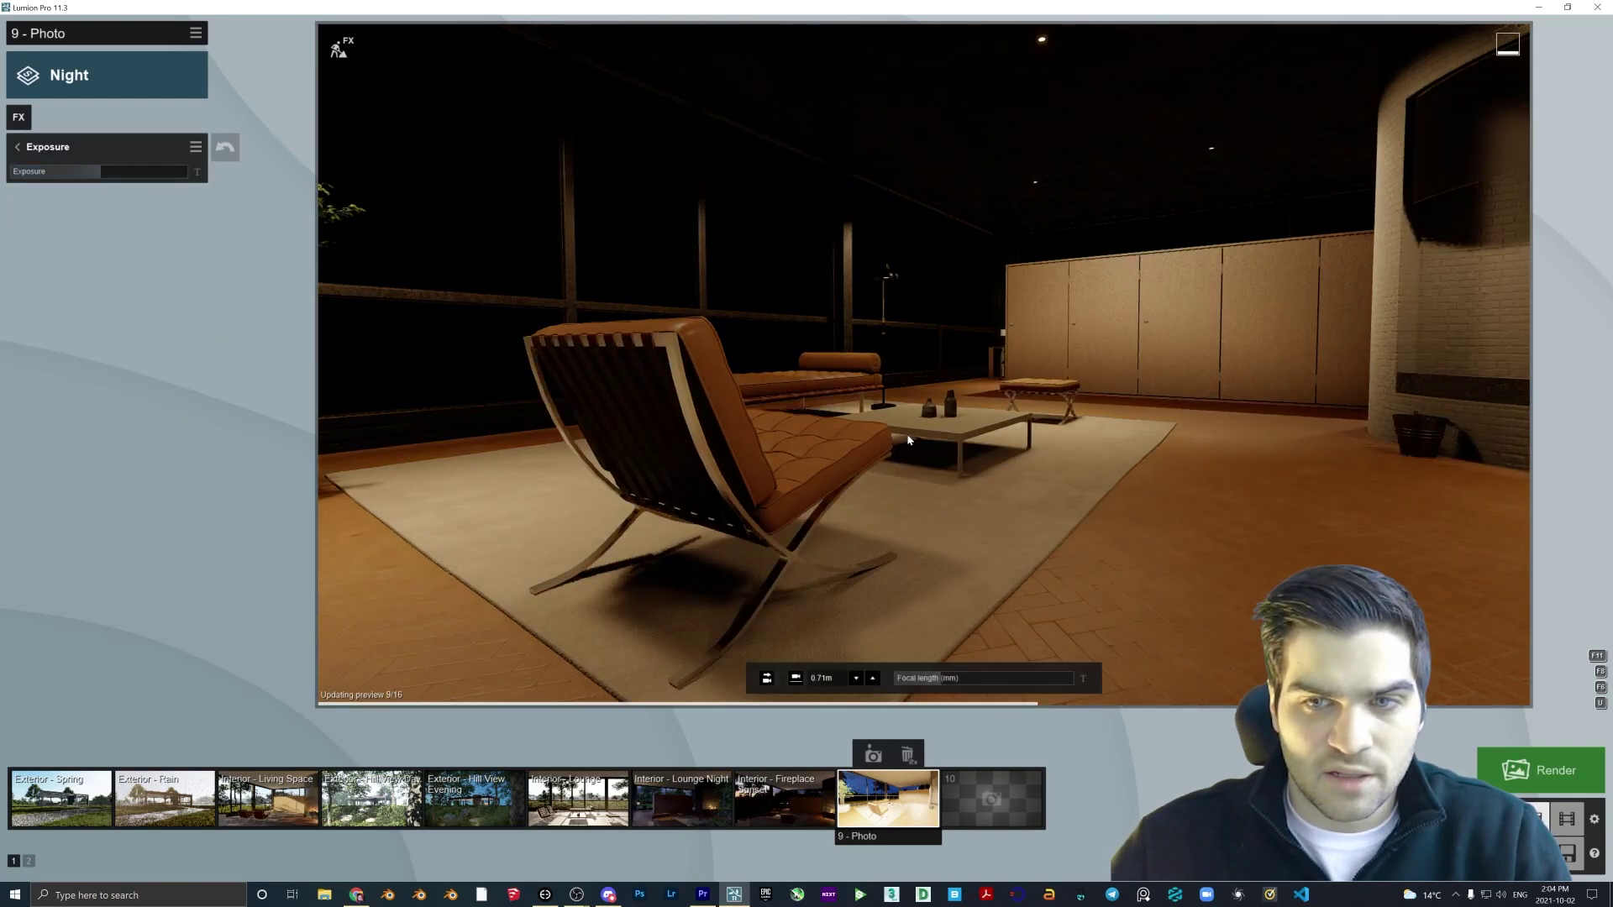
left_click(38, 152)
left_click(97, 257)
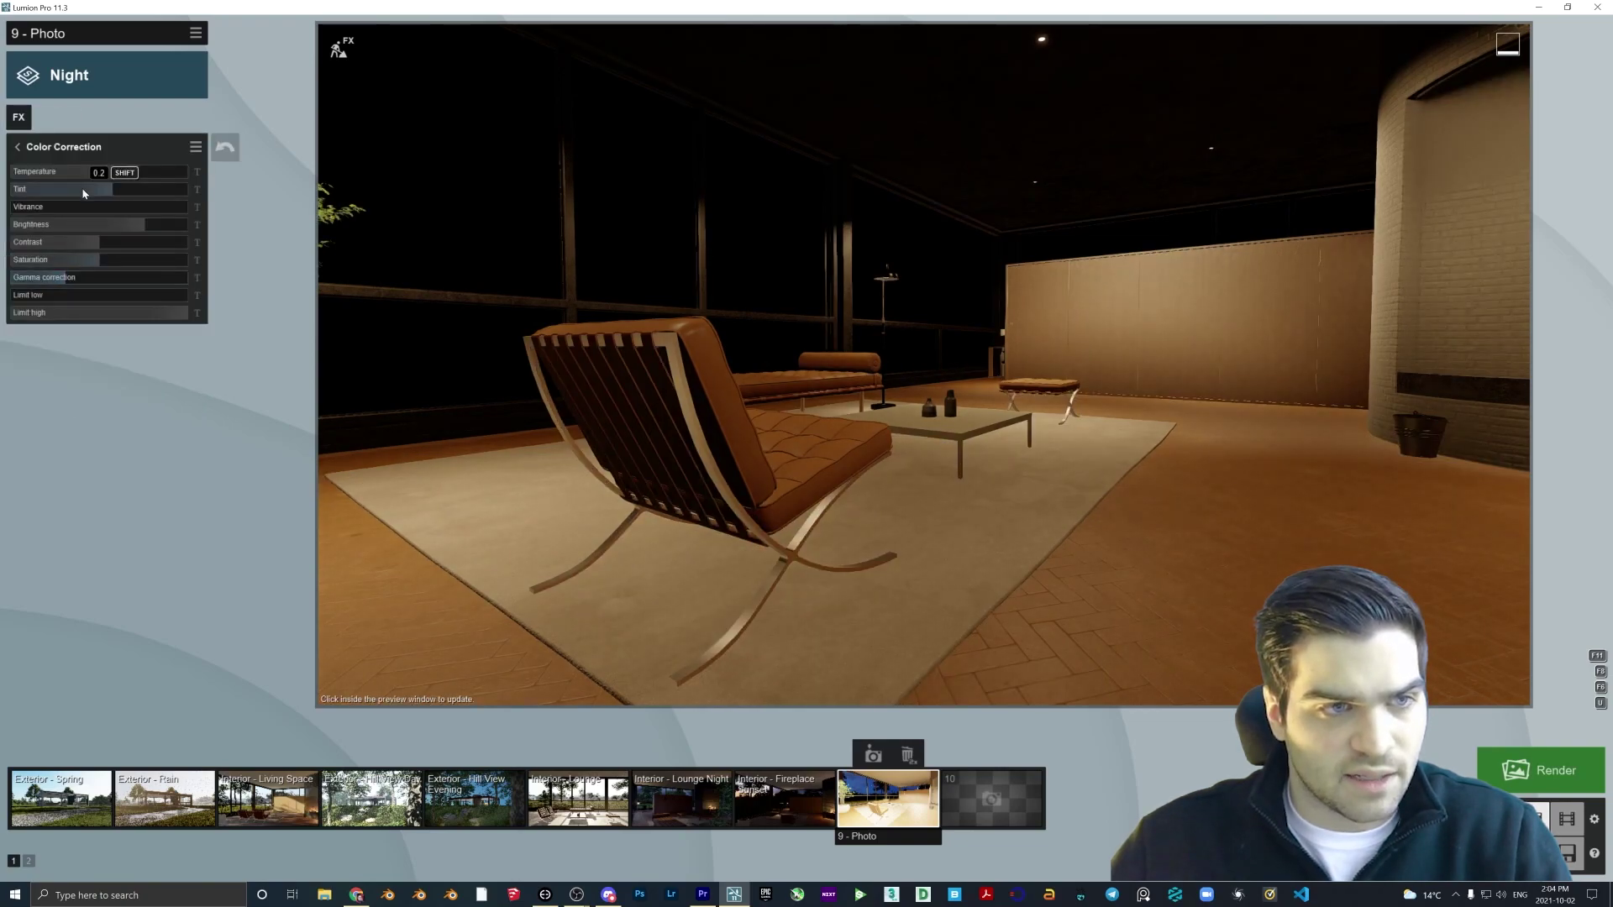
mouse_move(122, 225)
left_mouse_down()
mouse_move(139, 226)
mouse_move(108, 241)
left_mouse_up()
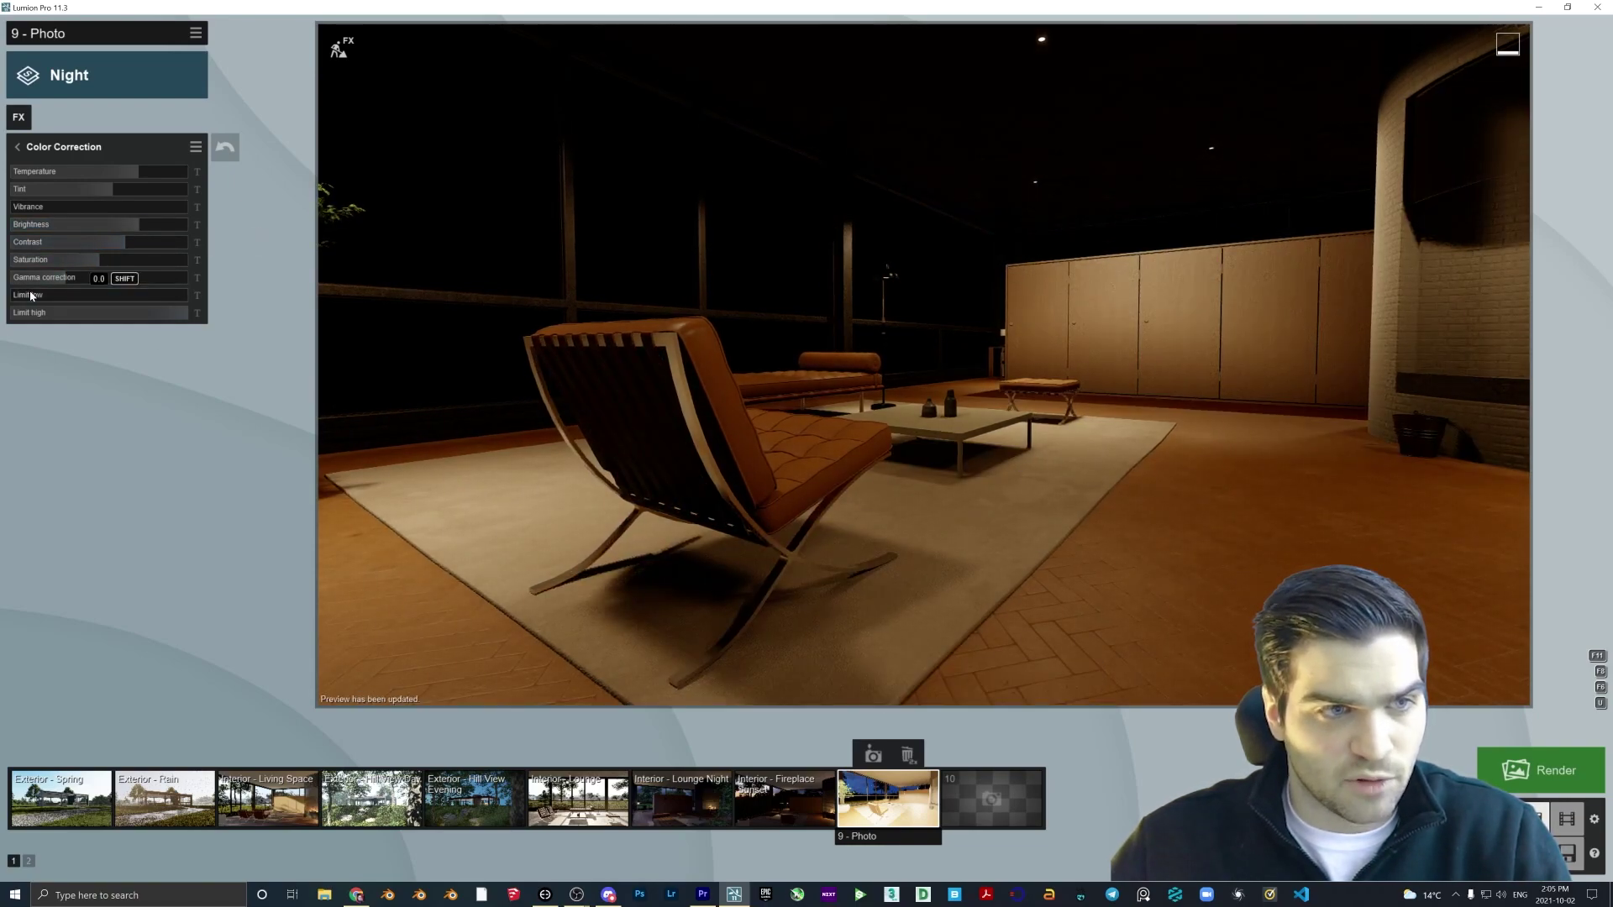
Try out the Limit low and Limit high settings of Color Correction and return them to 0.0 and 1.0.
left_click_drag(20, 298, 8, 298)
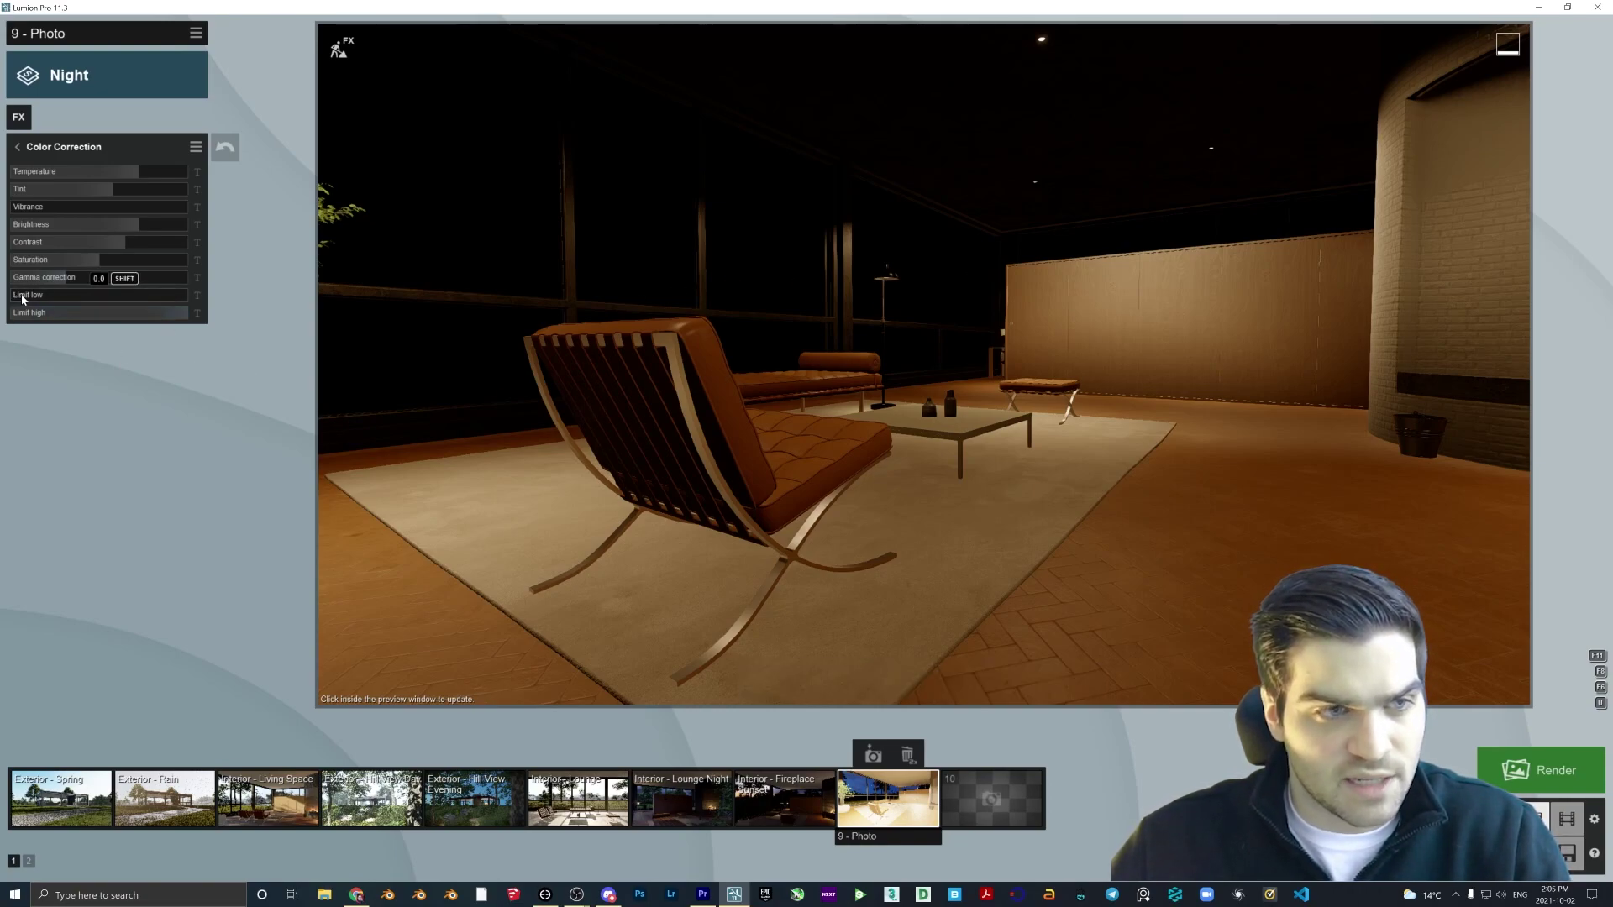
mouse_move(23, 299)
left_mouse_down()
mouse_move(186, 296)
mouse_move(50, 298)
left_mouse_up()
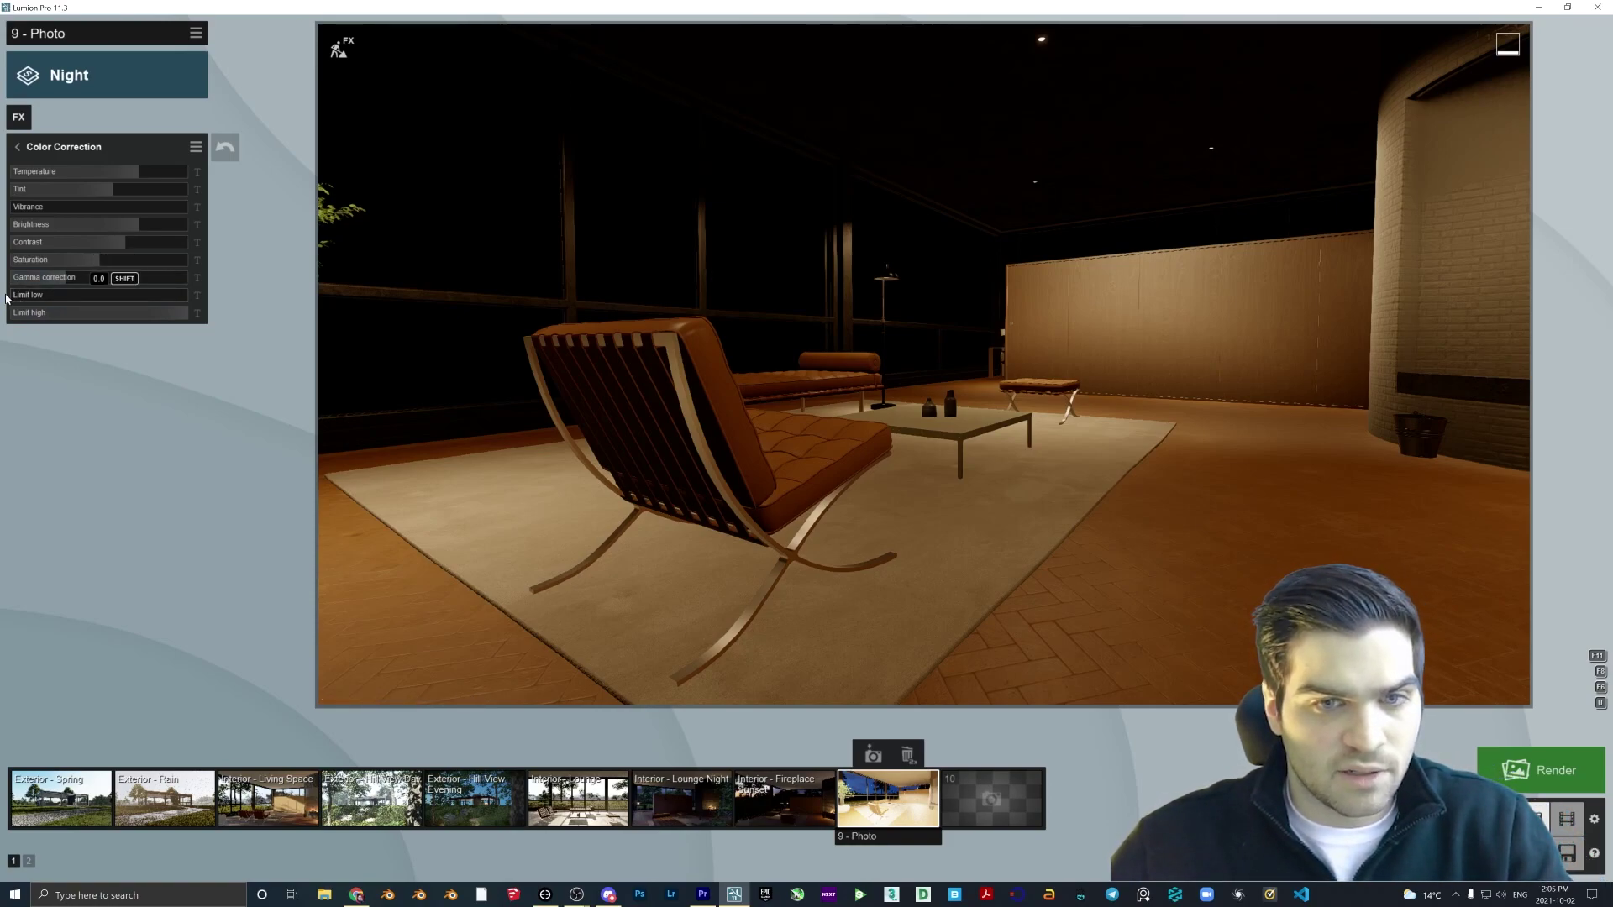
left_click_drag(31, 294, 1605, 459)
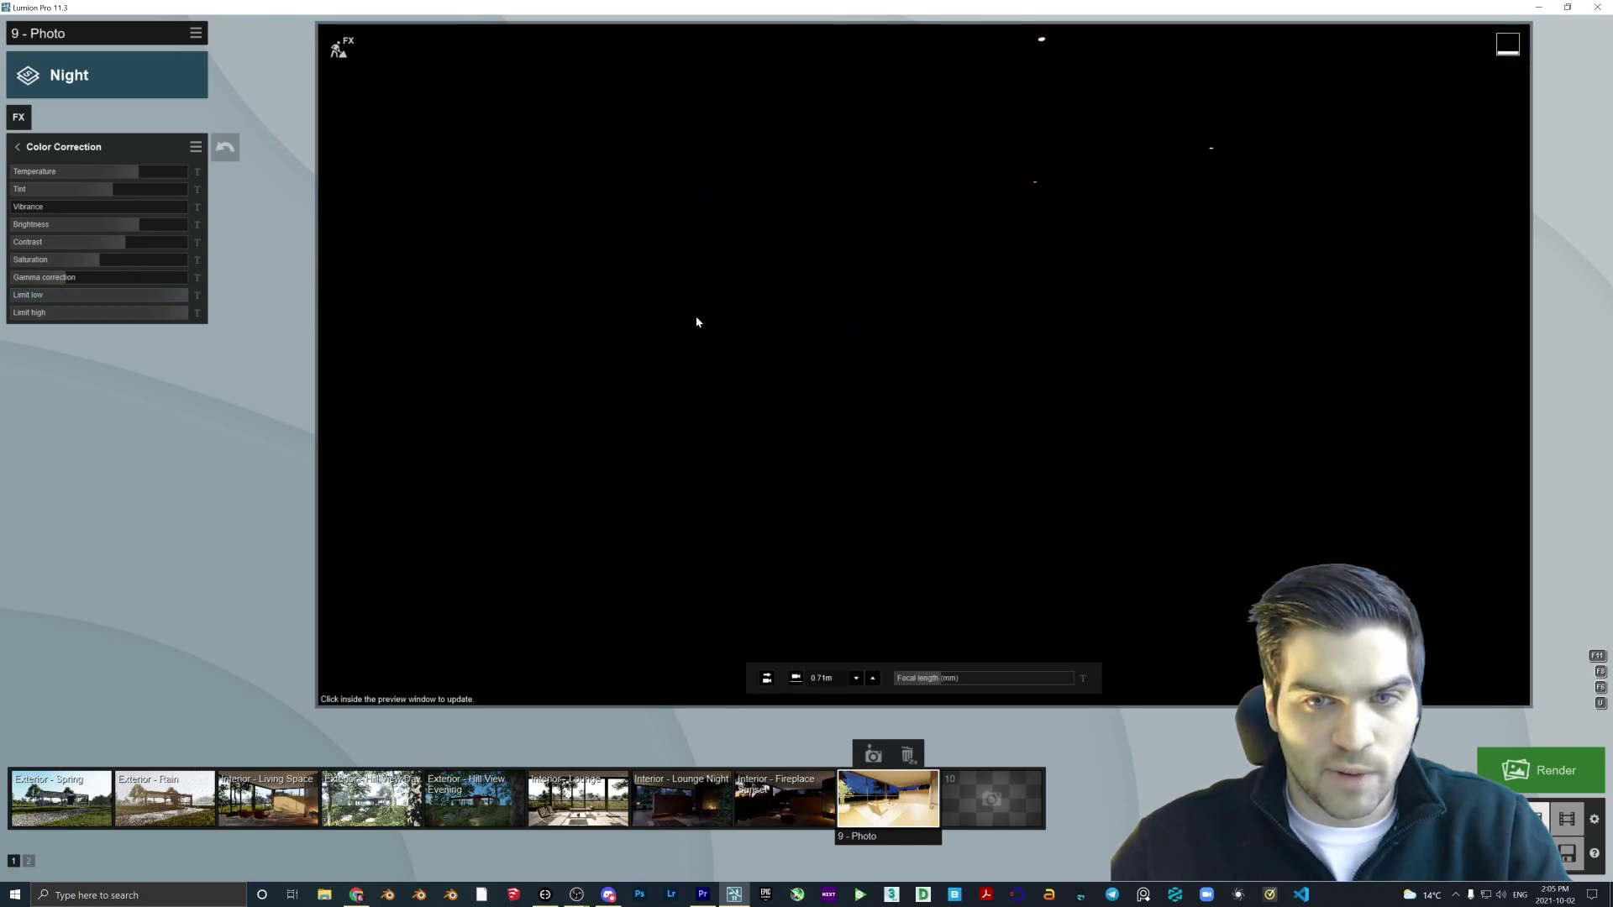
left_click_drag(158, 294, 12, 294)
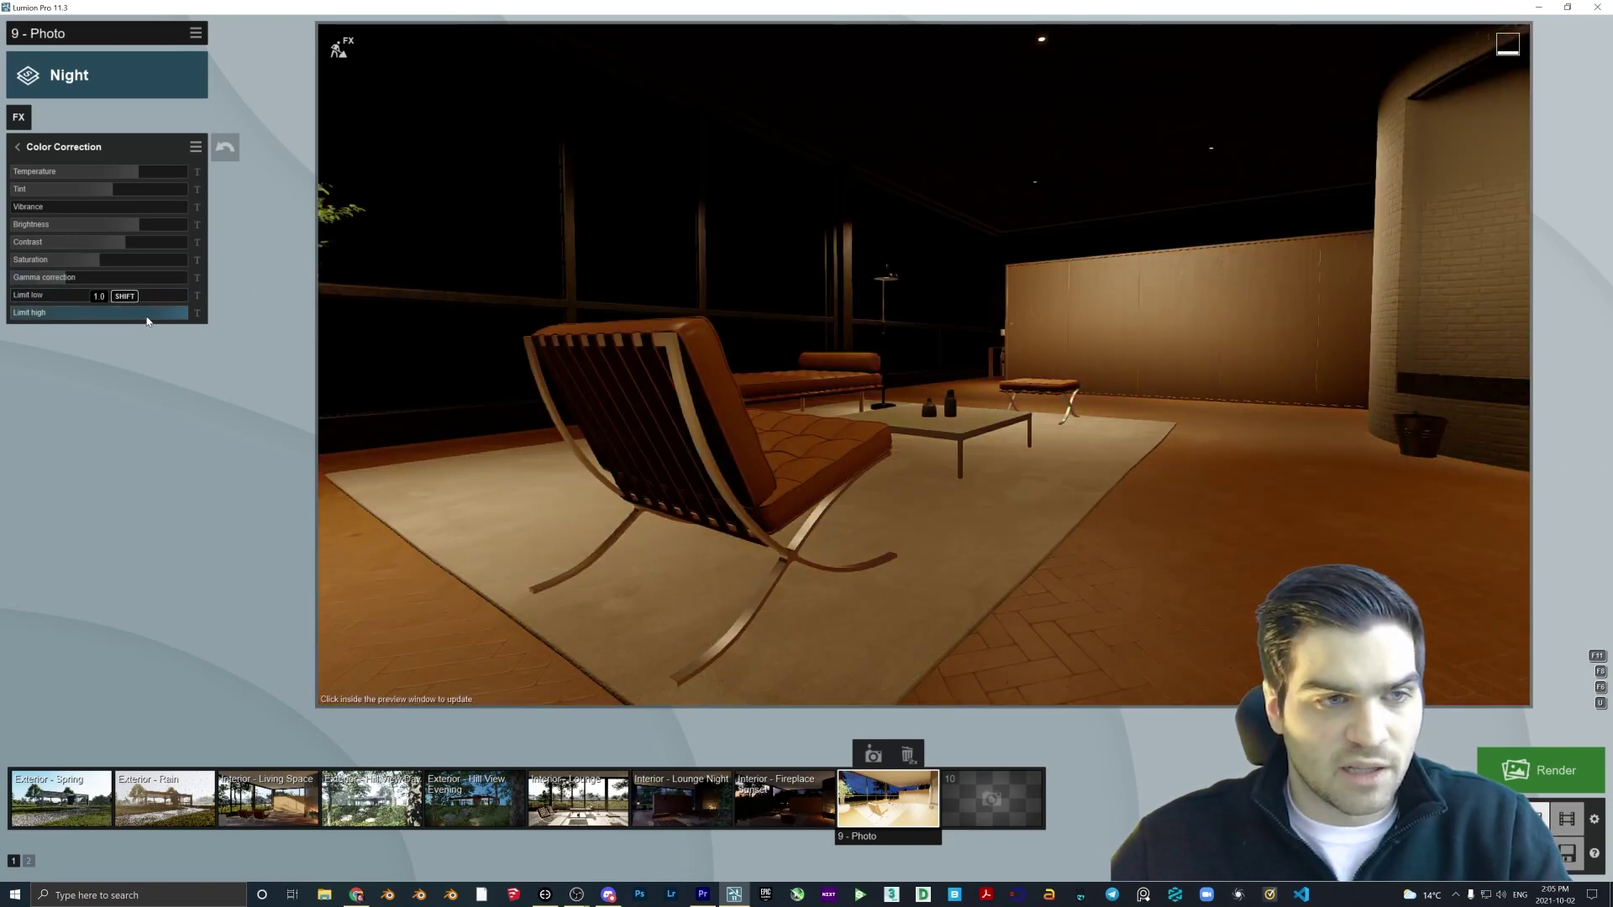
left_click_drag(181, 317, 502, 333)
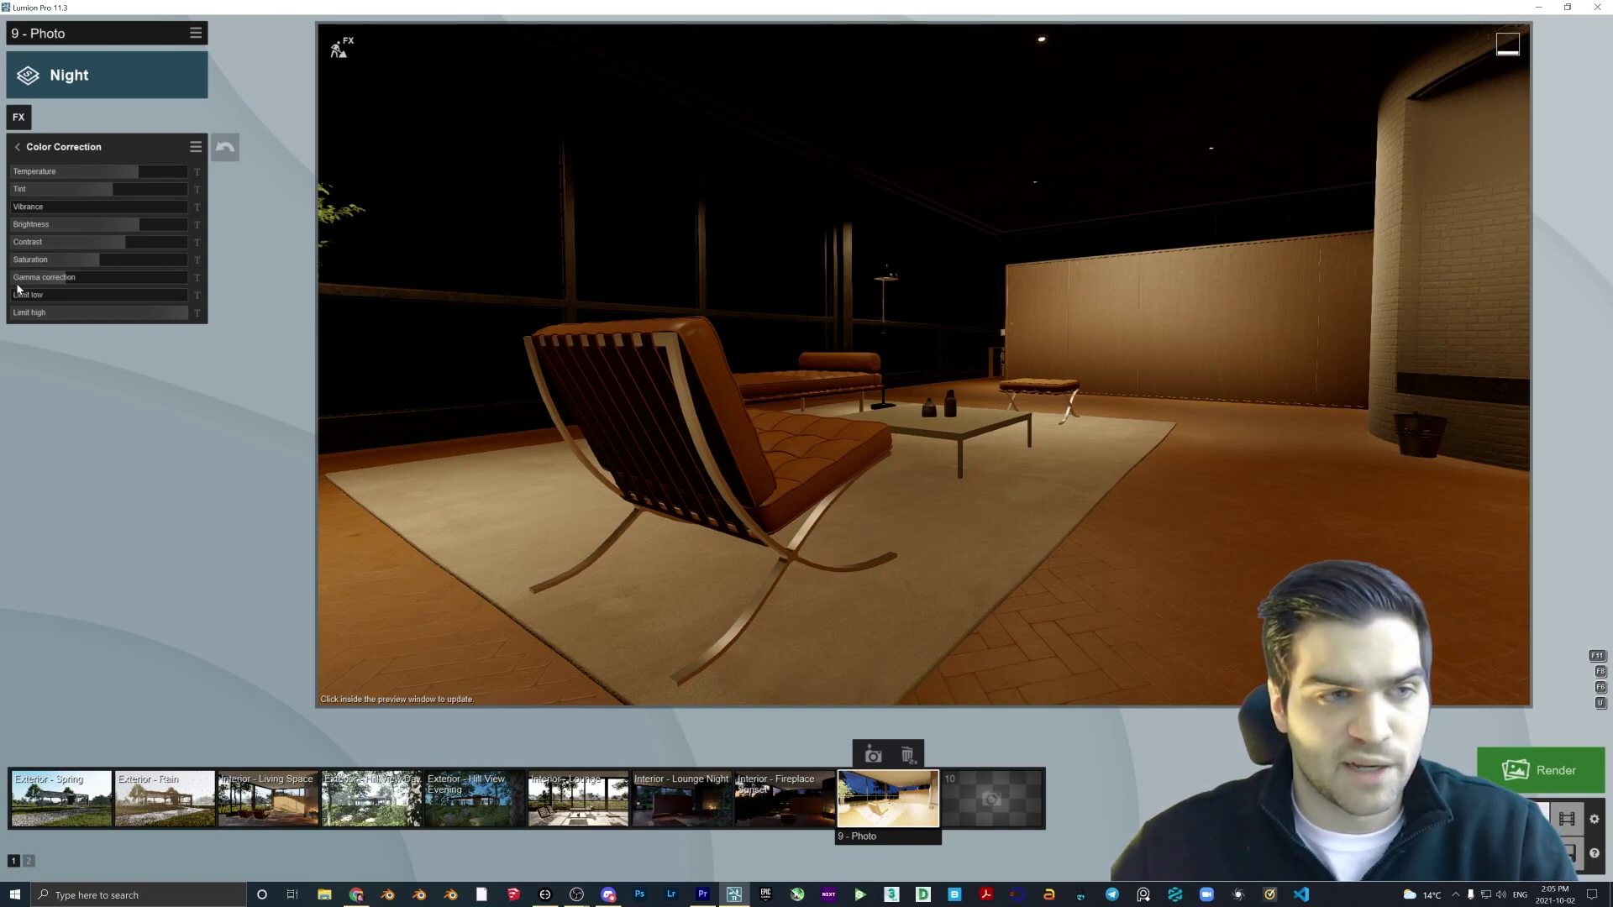
mouse_move(19, 292)
left_mouse_down()
mouse_move(49, 294)
mouse_move(6, 292)
left_mouse_up()
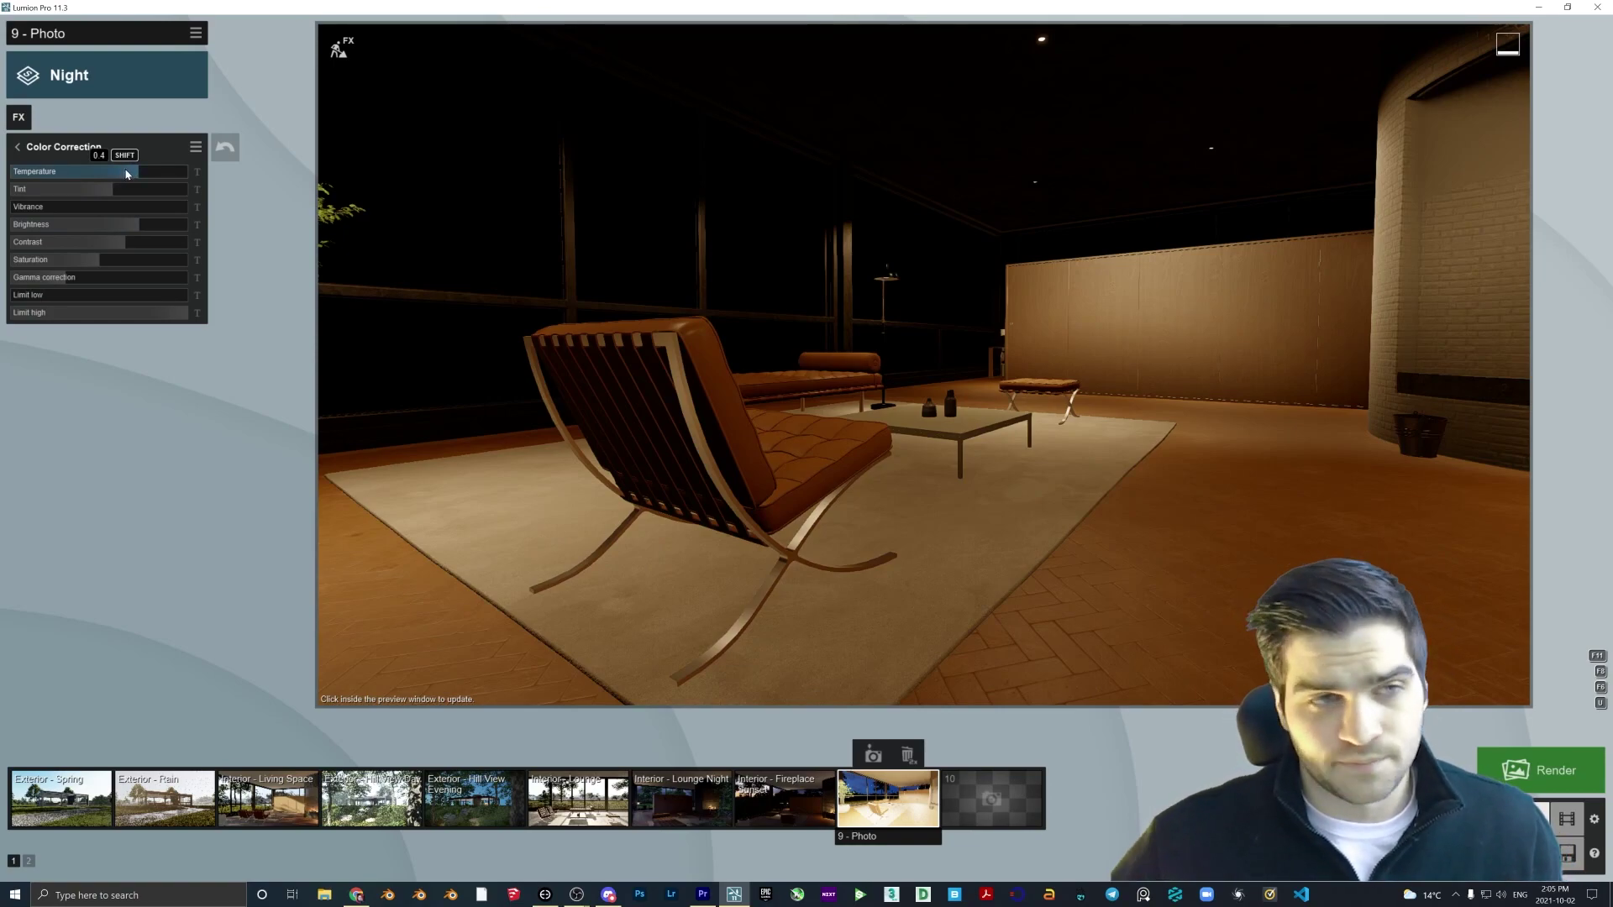
Raise the Brightness of the Real Skies effect to about the middle of its range and refresh the preview.
left_click(16, 147)
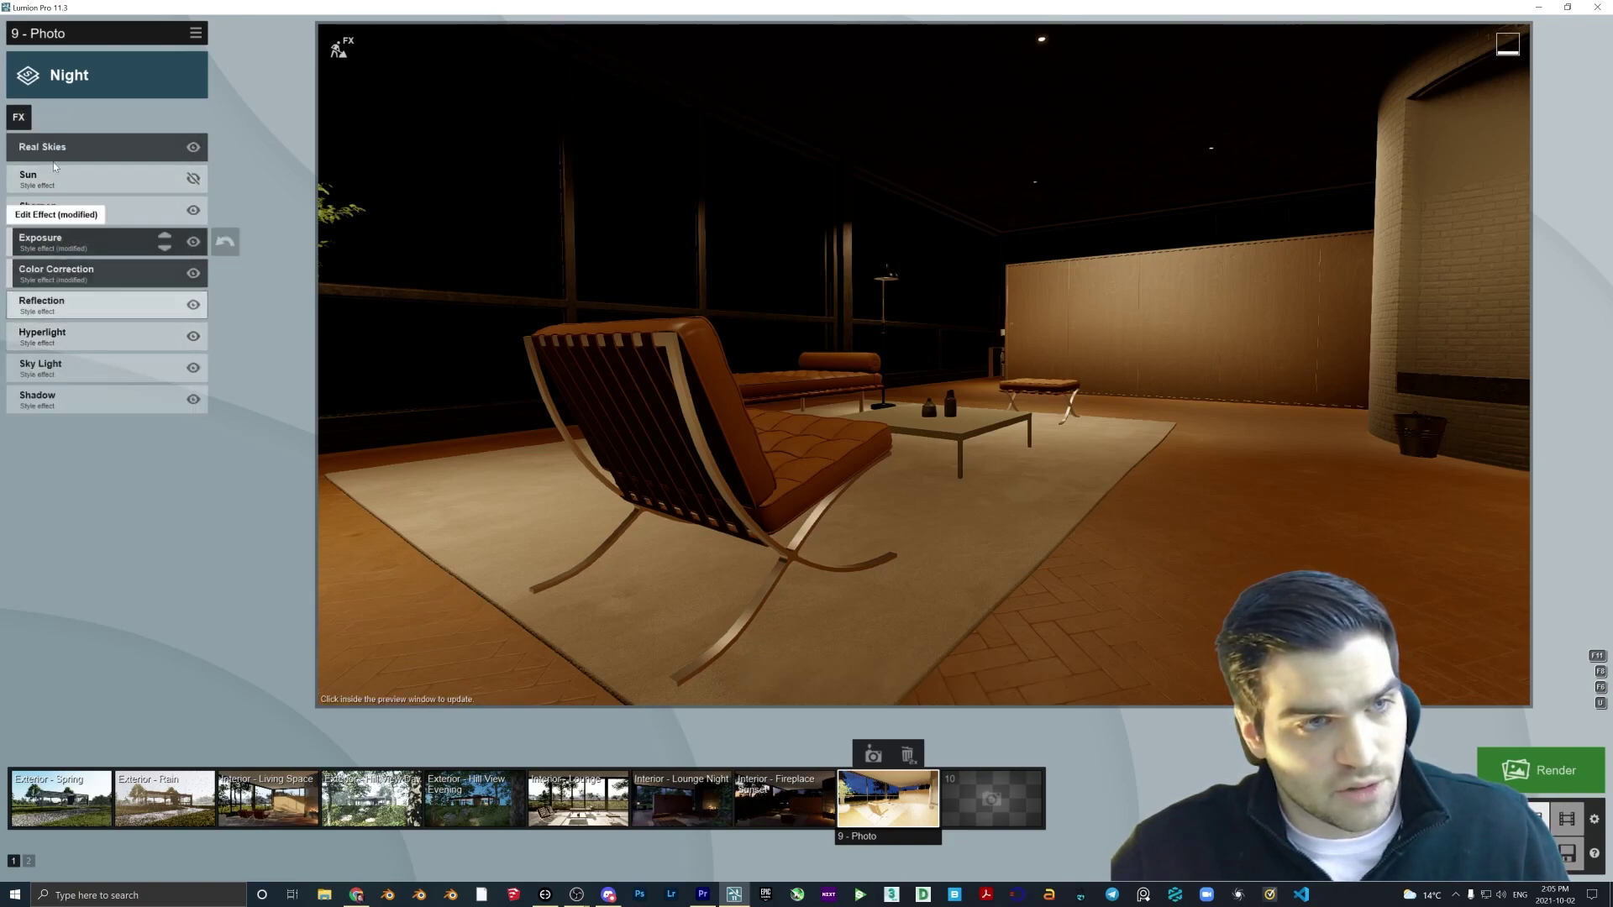
left_click(101, 147)
left_click_drag(20, 241, 47, 241)
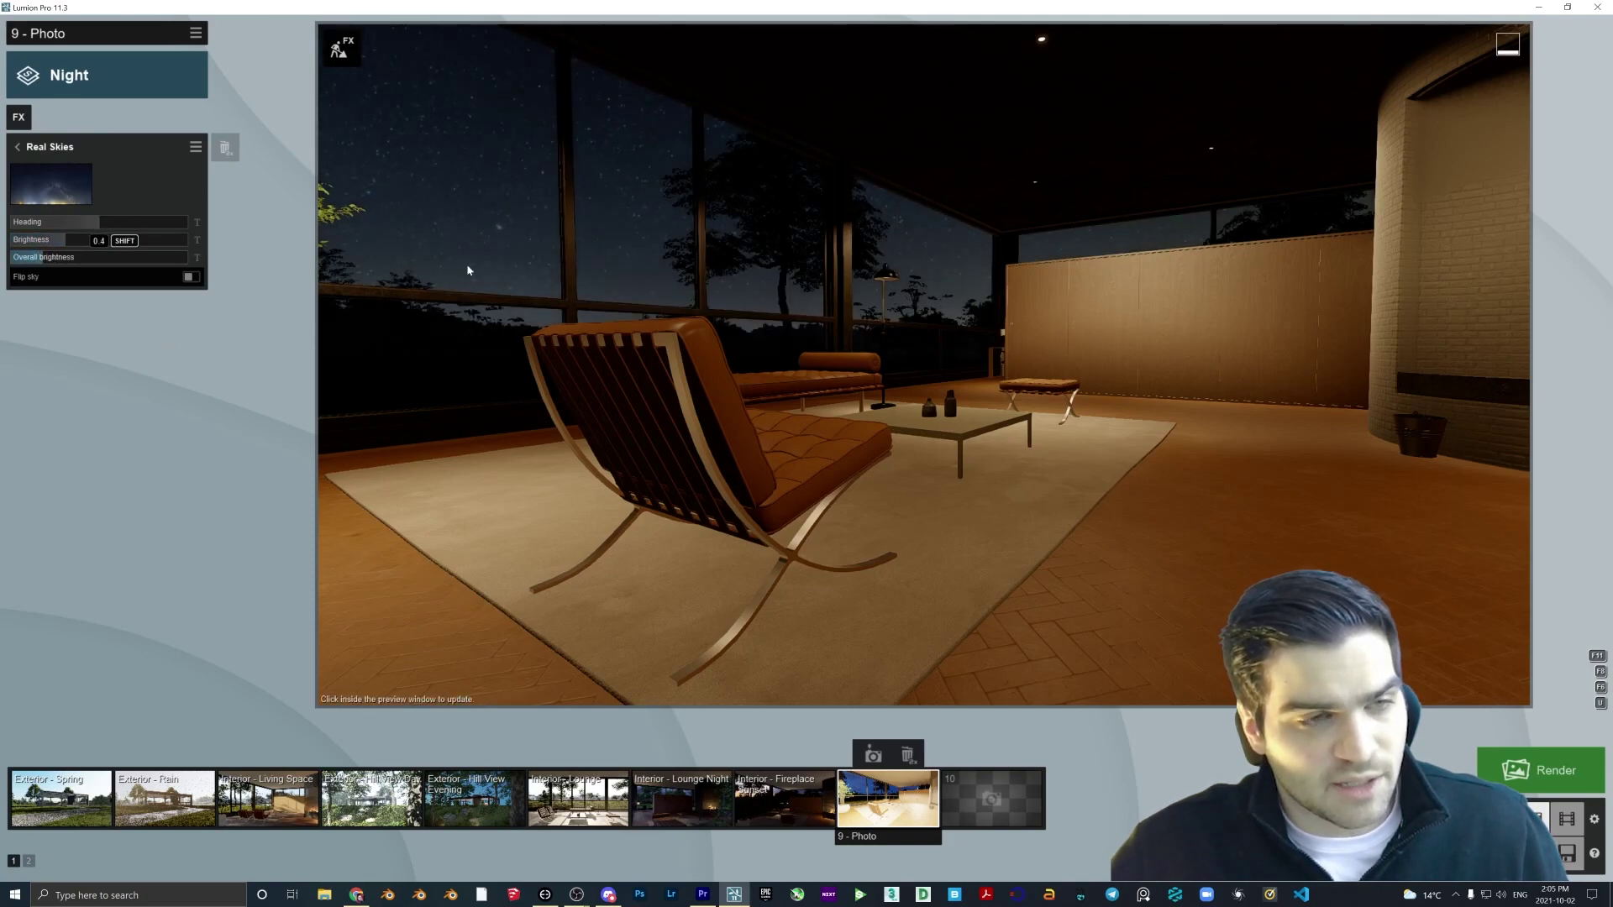
left_click(571, 329)
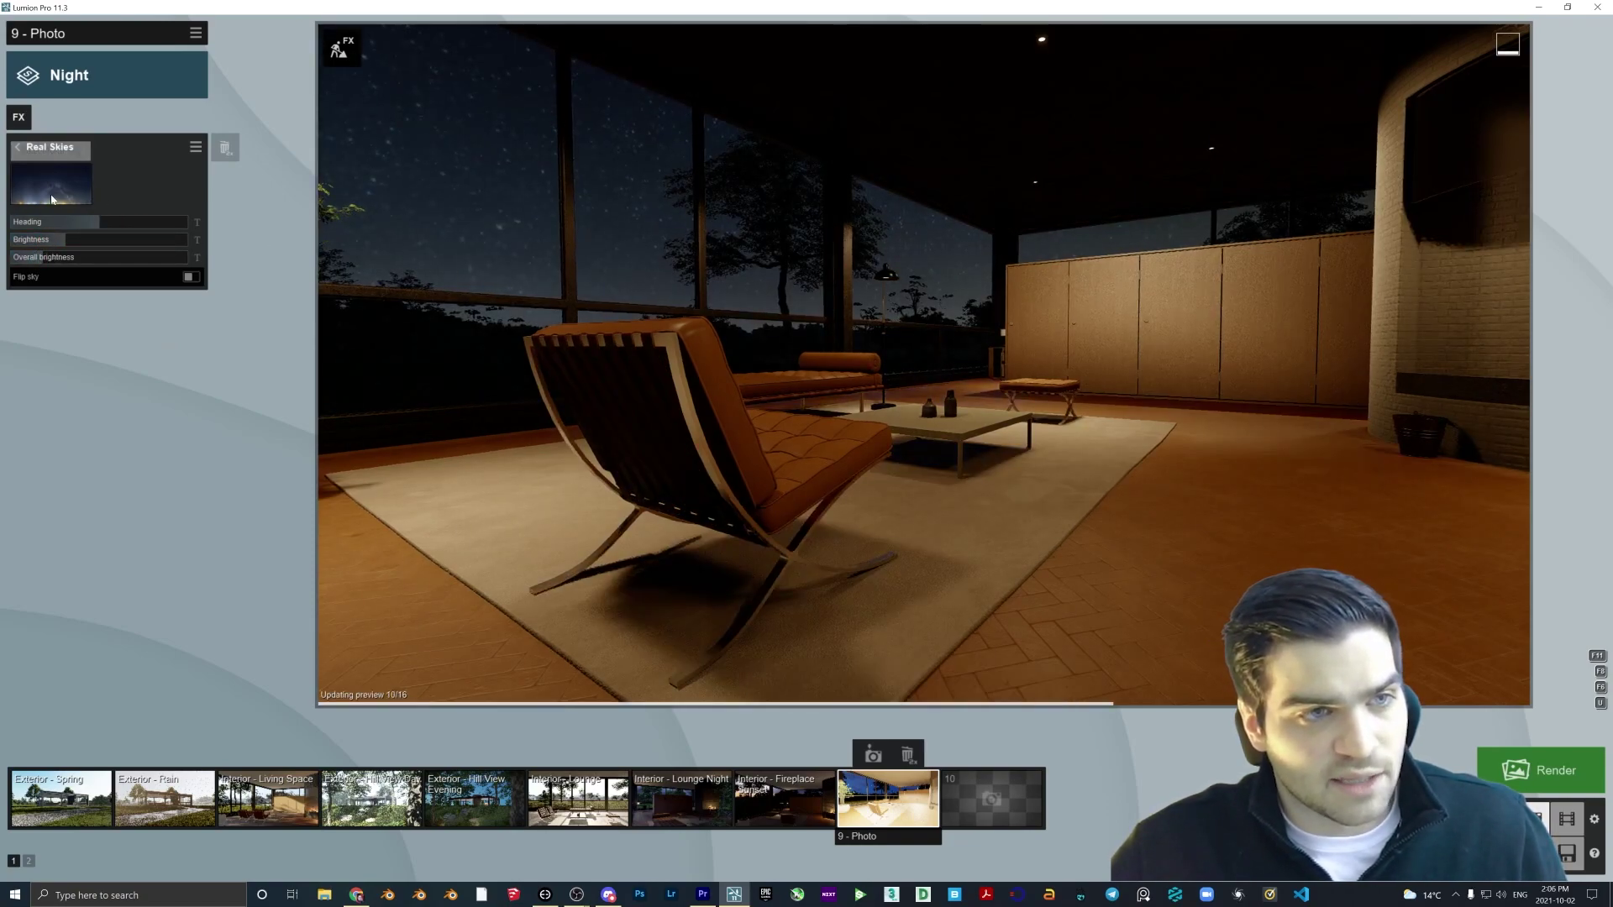
left_click_drag(65, 239, 99, 246)
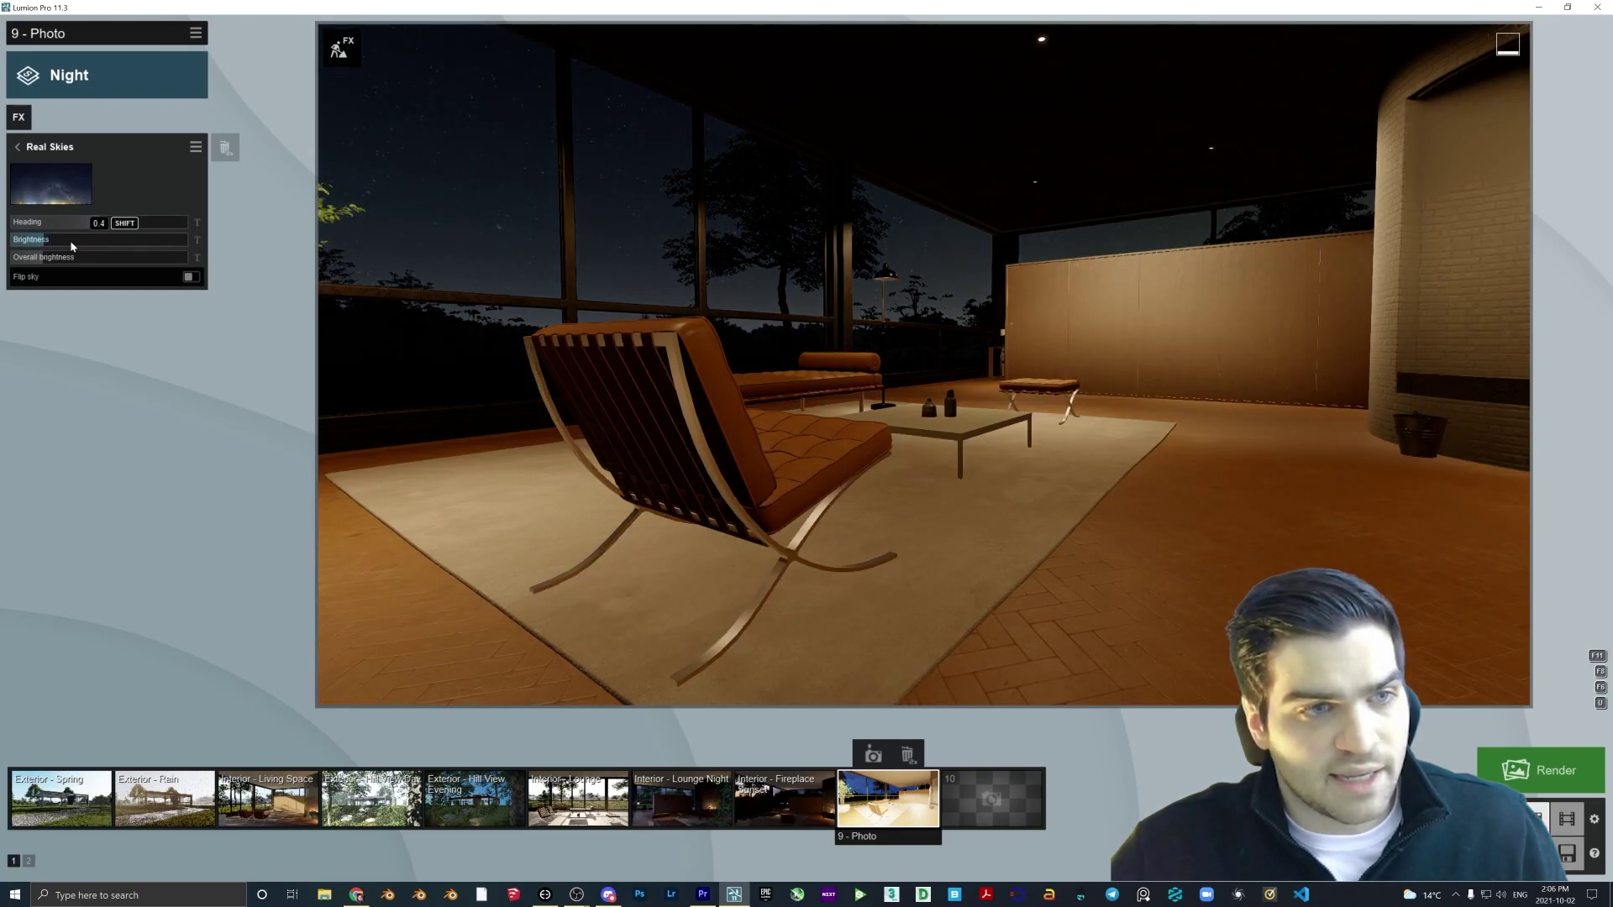
left_click(914, 351)
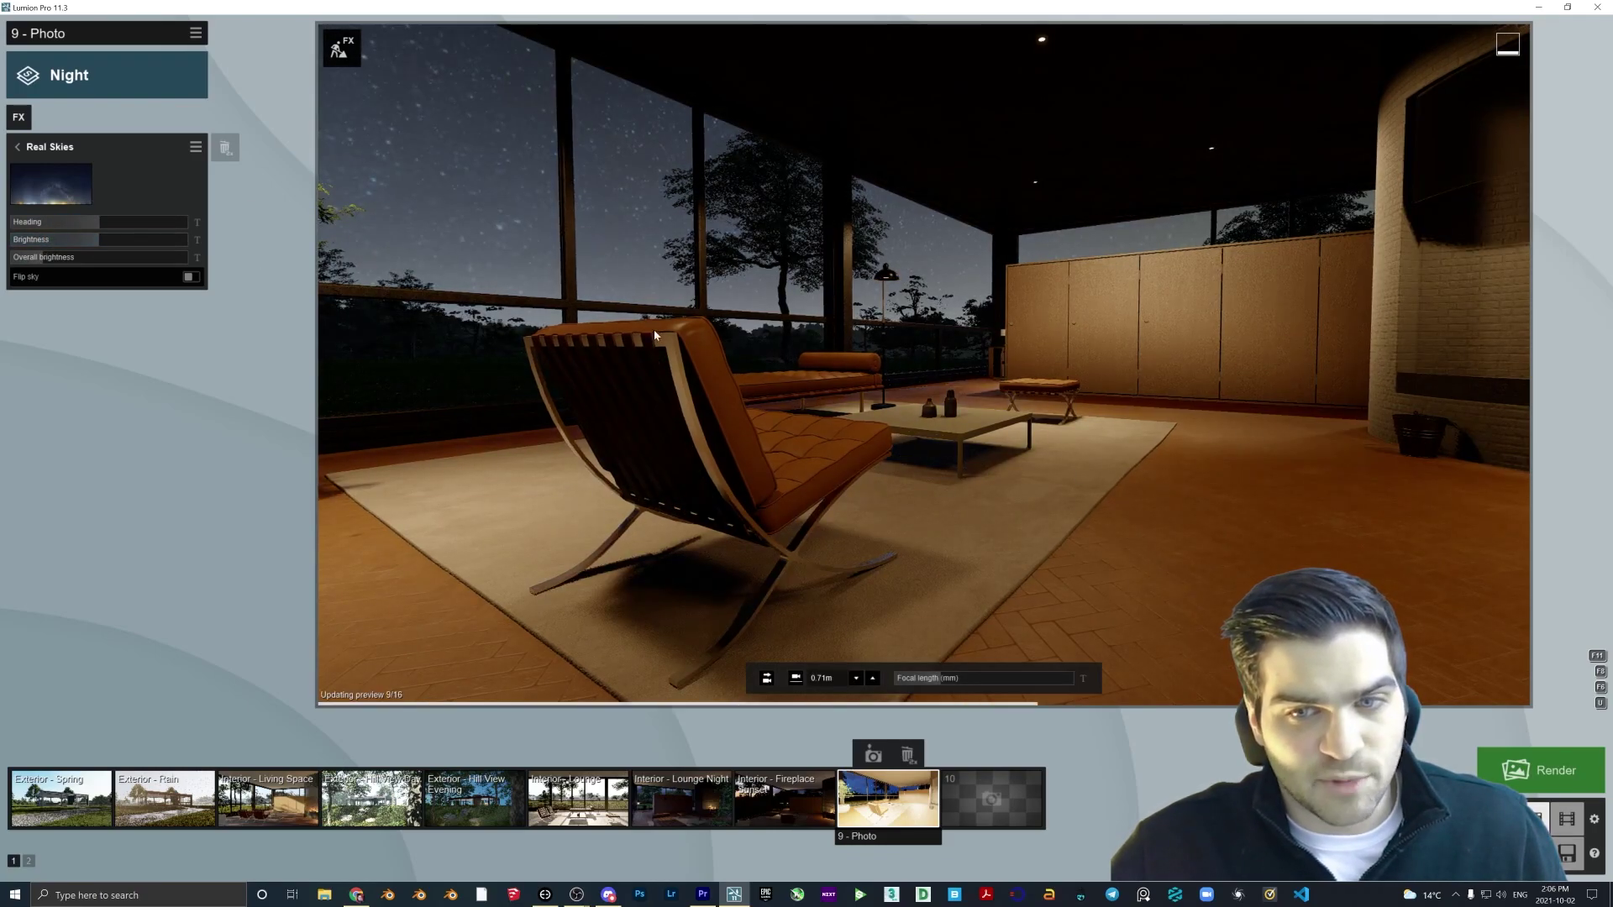
Try the night sky's Overall brightness near its maximum, bring it back down to a low level and refresh the preview.
left_click_drag(47, 258, 184, 259)
left_click(1313, 438)
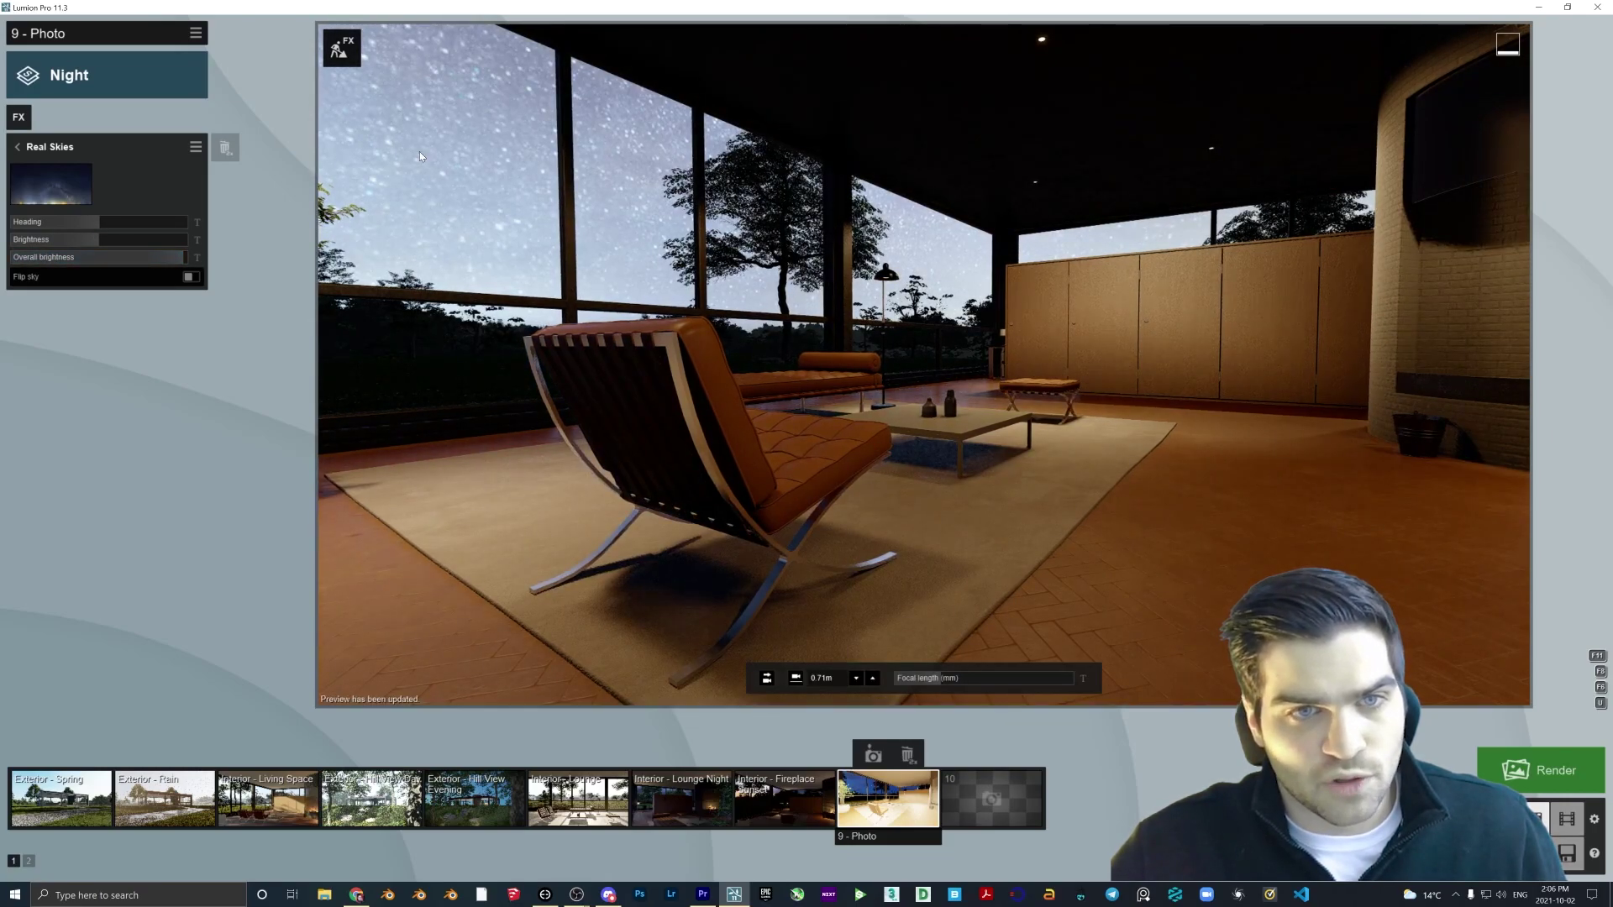
left_click_drag(94, 258, 56, 259)
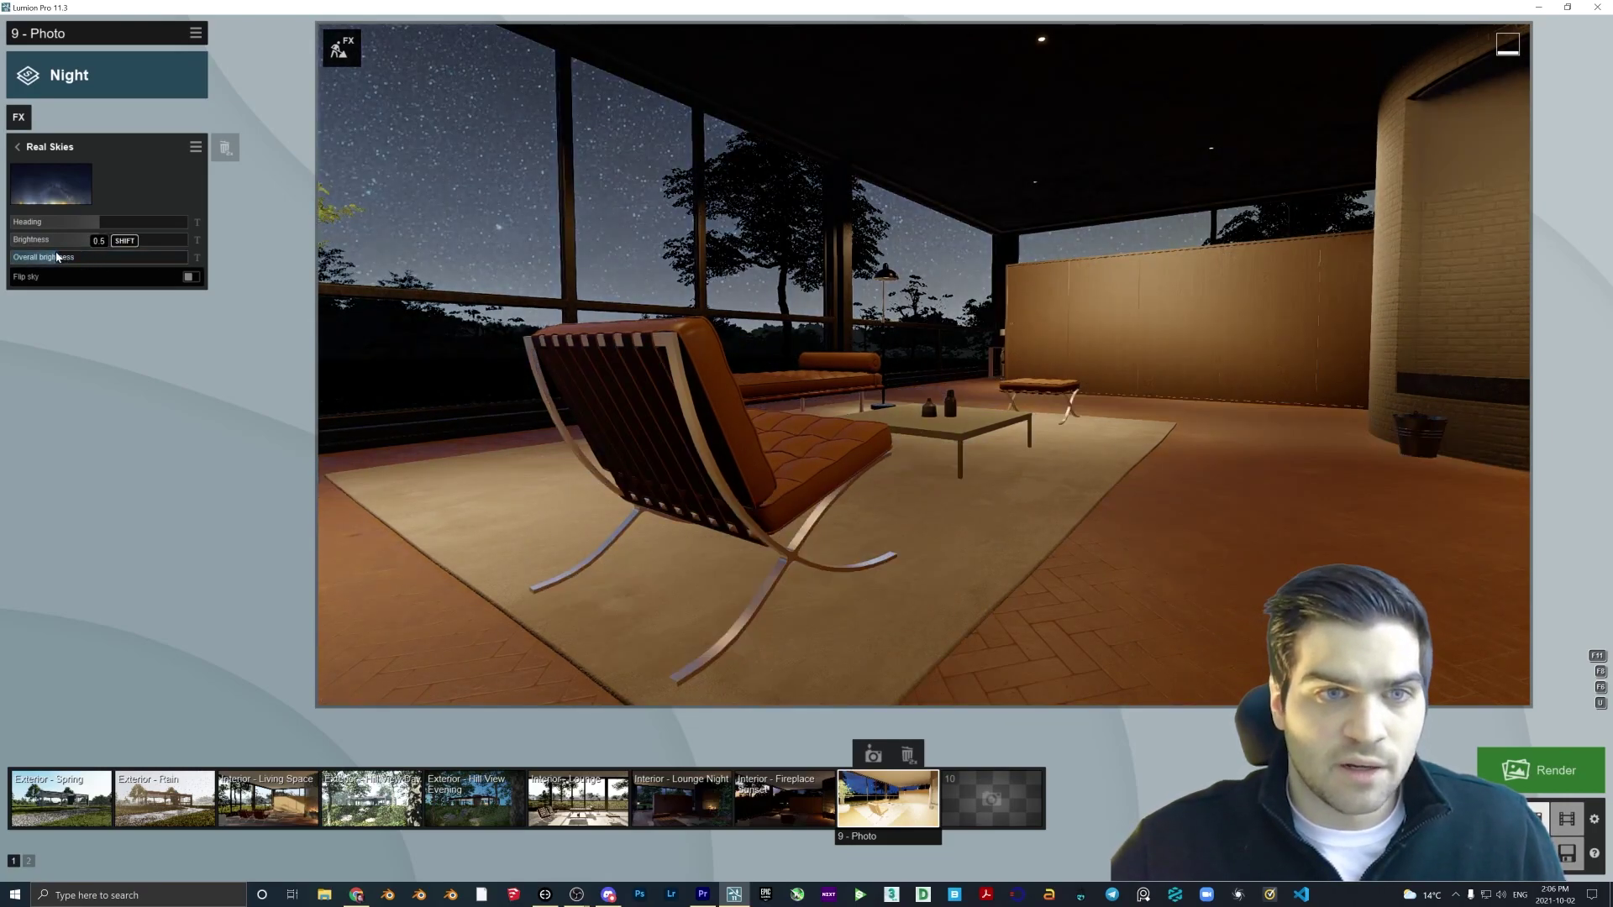
left_click(778, 314)
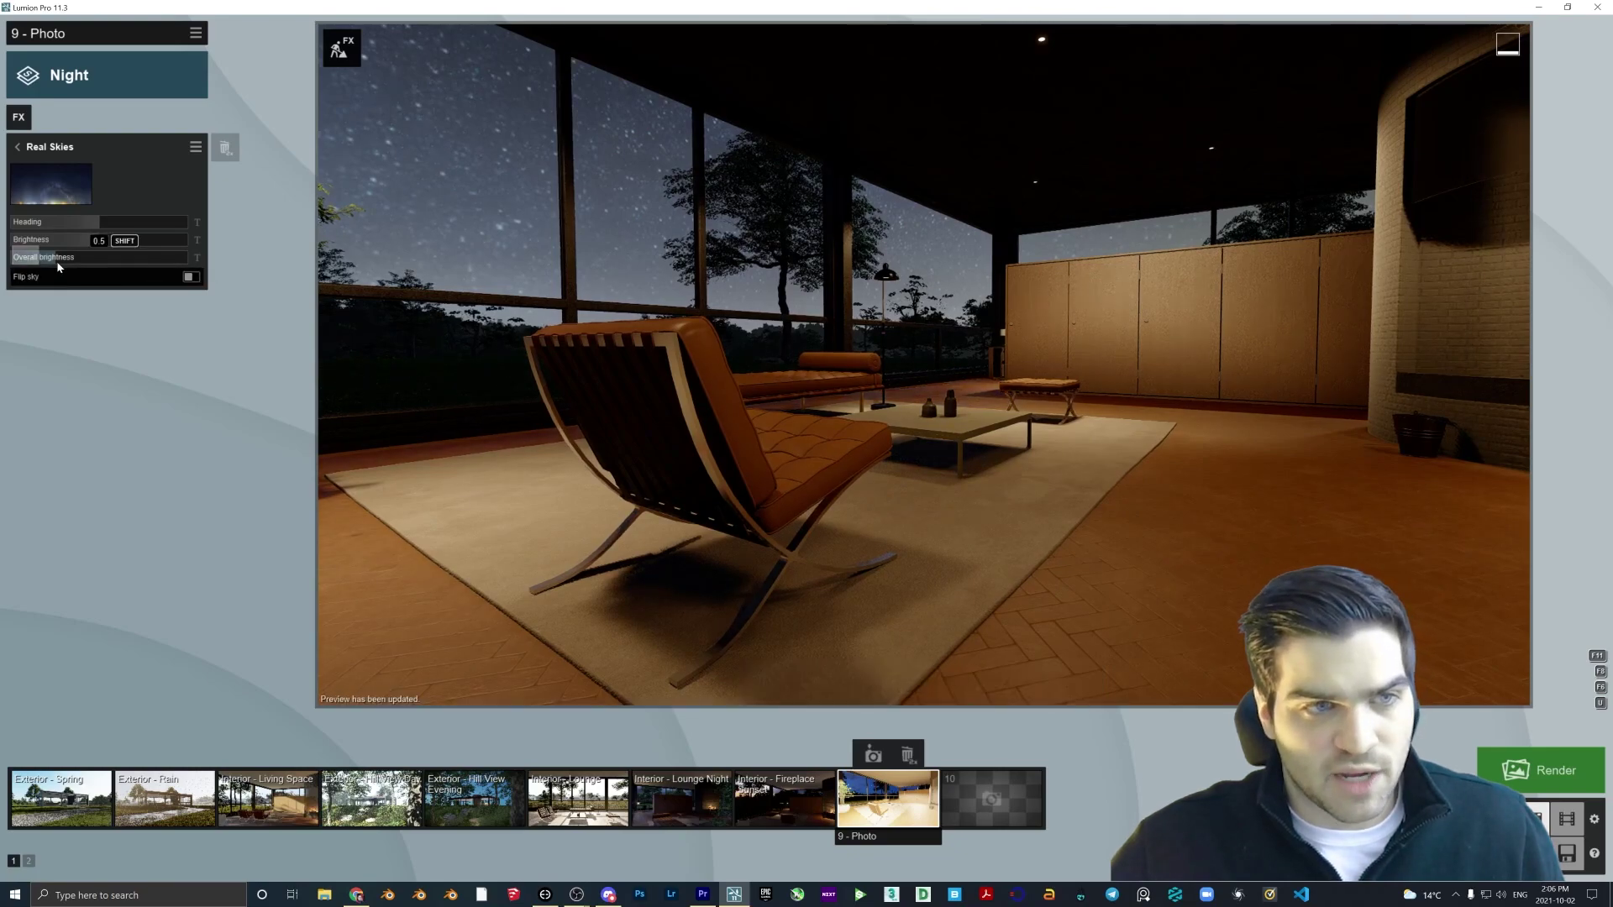
left_click_drag(51, 260, 48, 260)
left_click(886, 463)
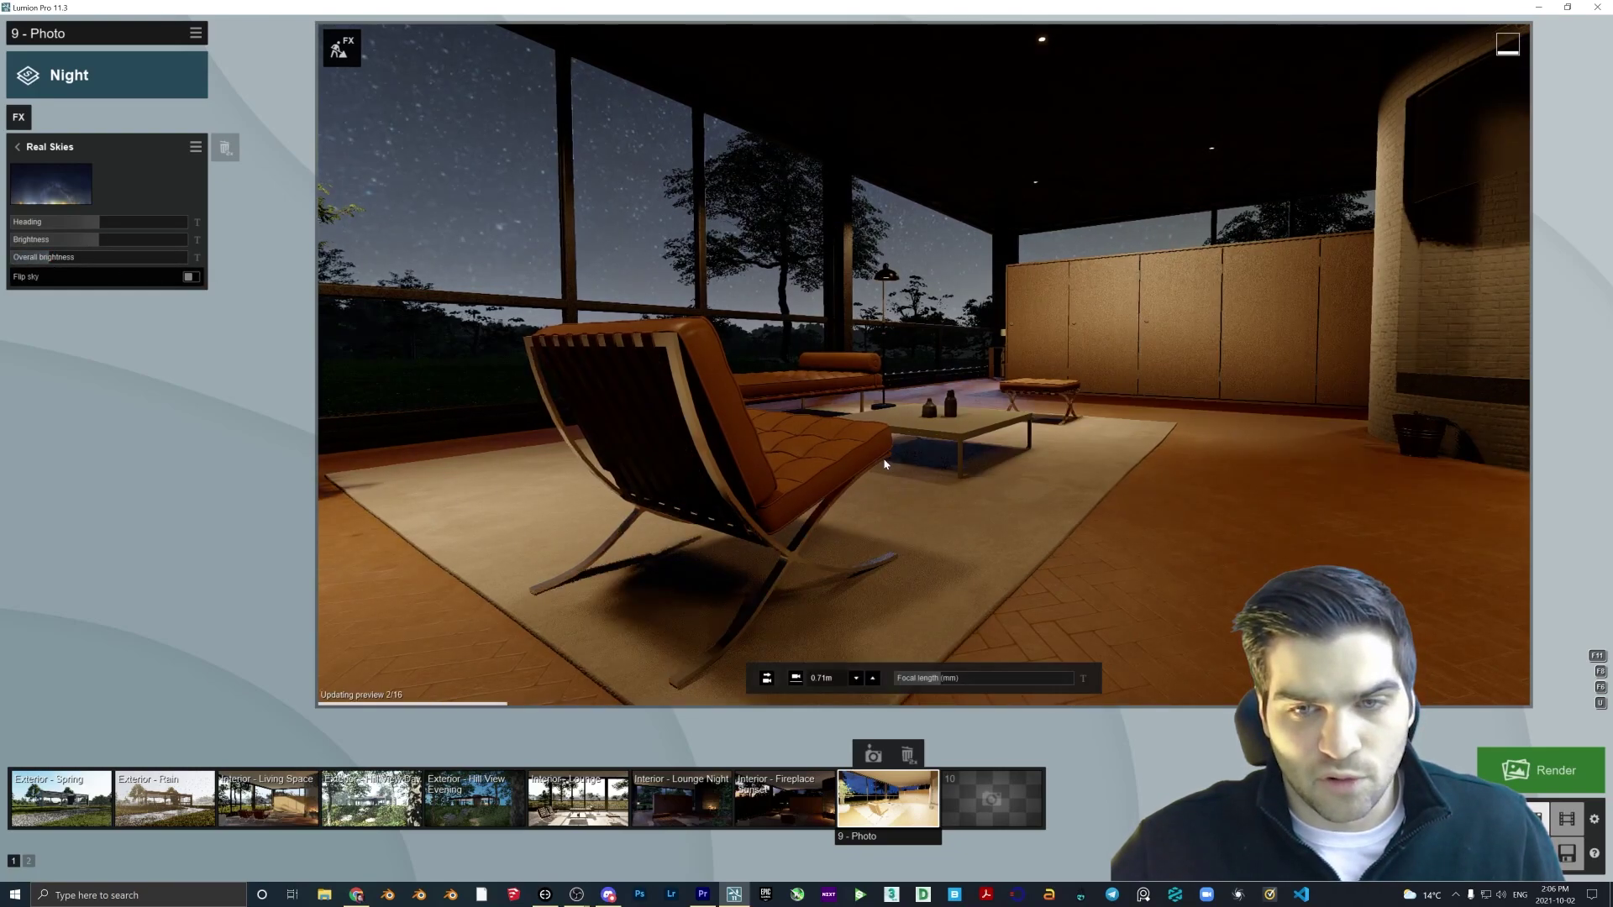
Fine-tune the photo's Exposure, ending slightly brighter.
left_click(17, 146)
left_click(50, 242)
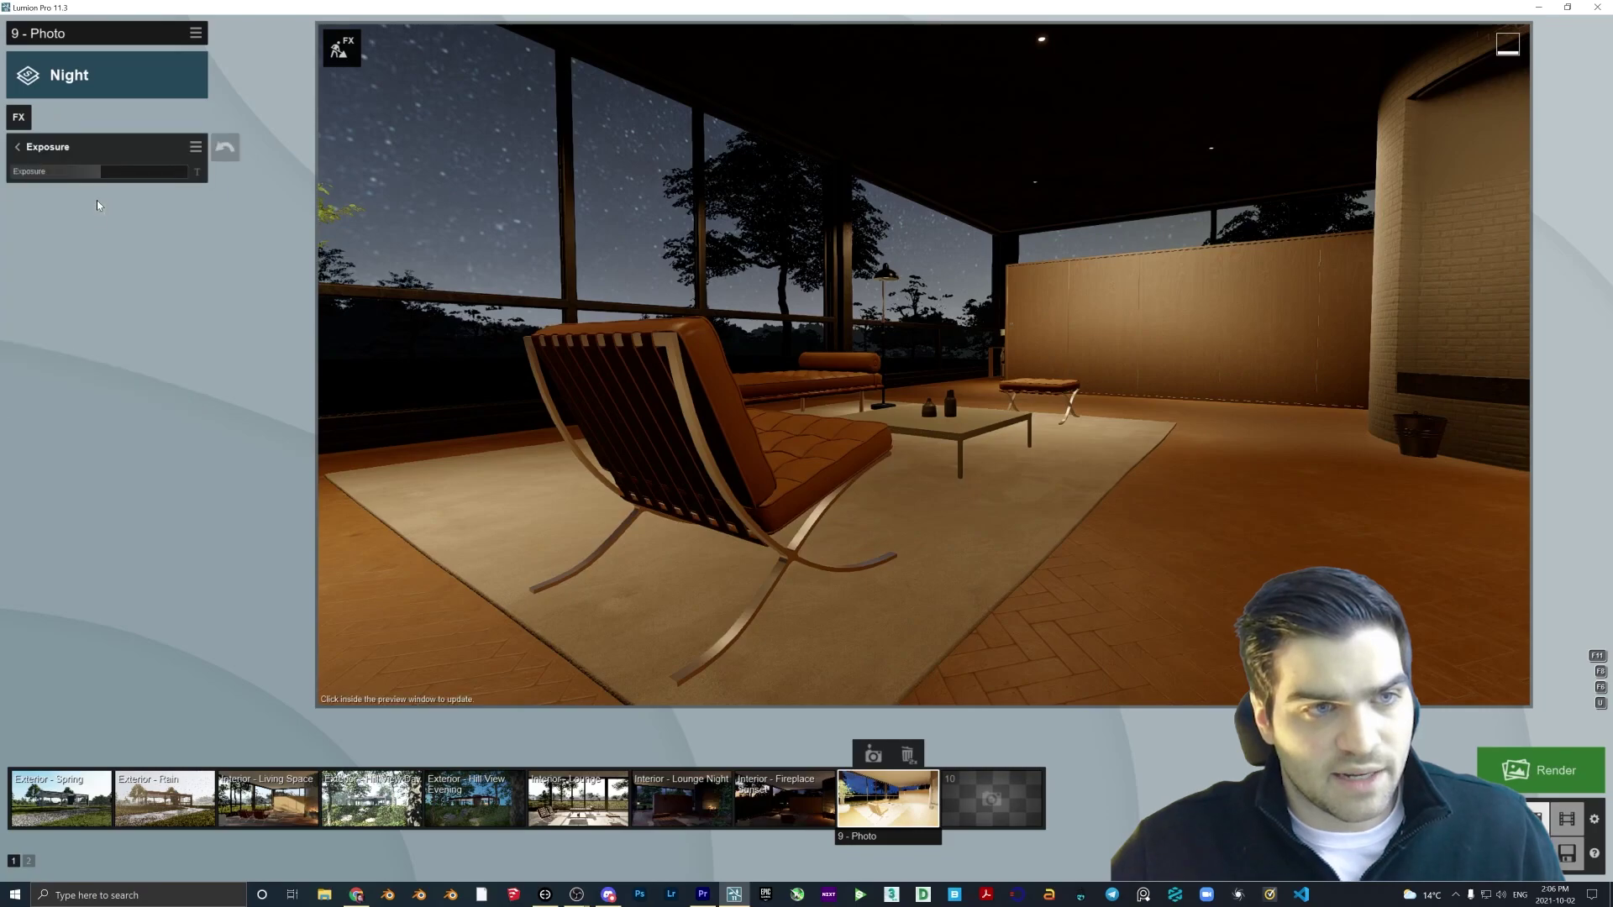
mouse_move(106, 174)
left_mouse_down()
mouse_move(133, 172)
mouse_move(102, 173)
left_mouse_up()
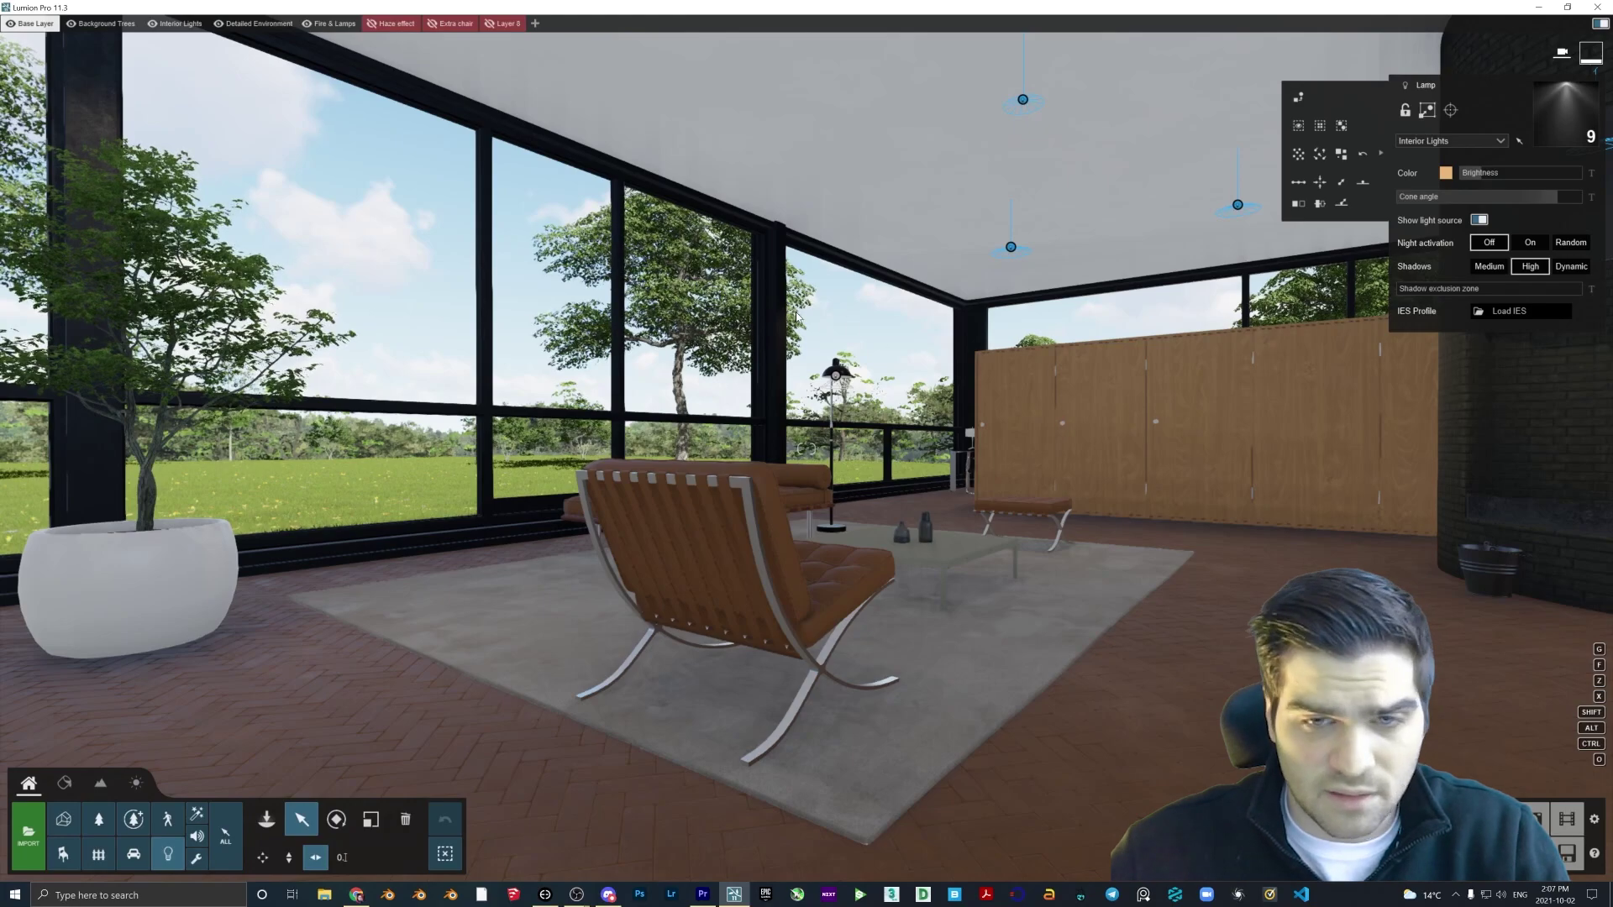
Dim the nine ceiling spotlights to almost zero and check the lounge's remaining light in the night photo.
key("s")
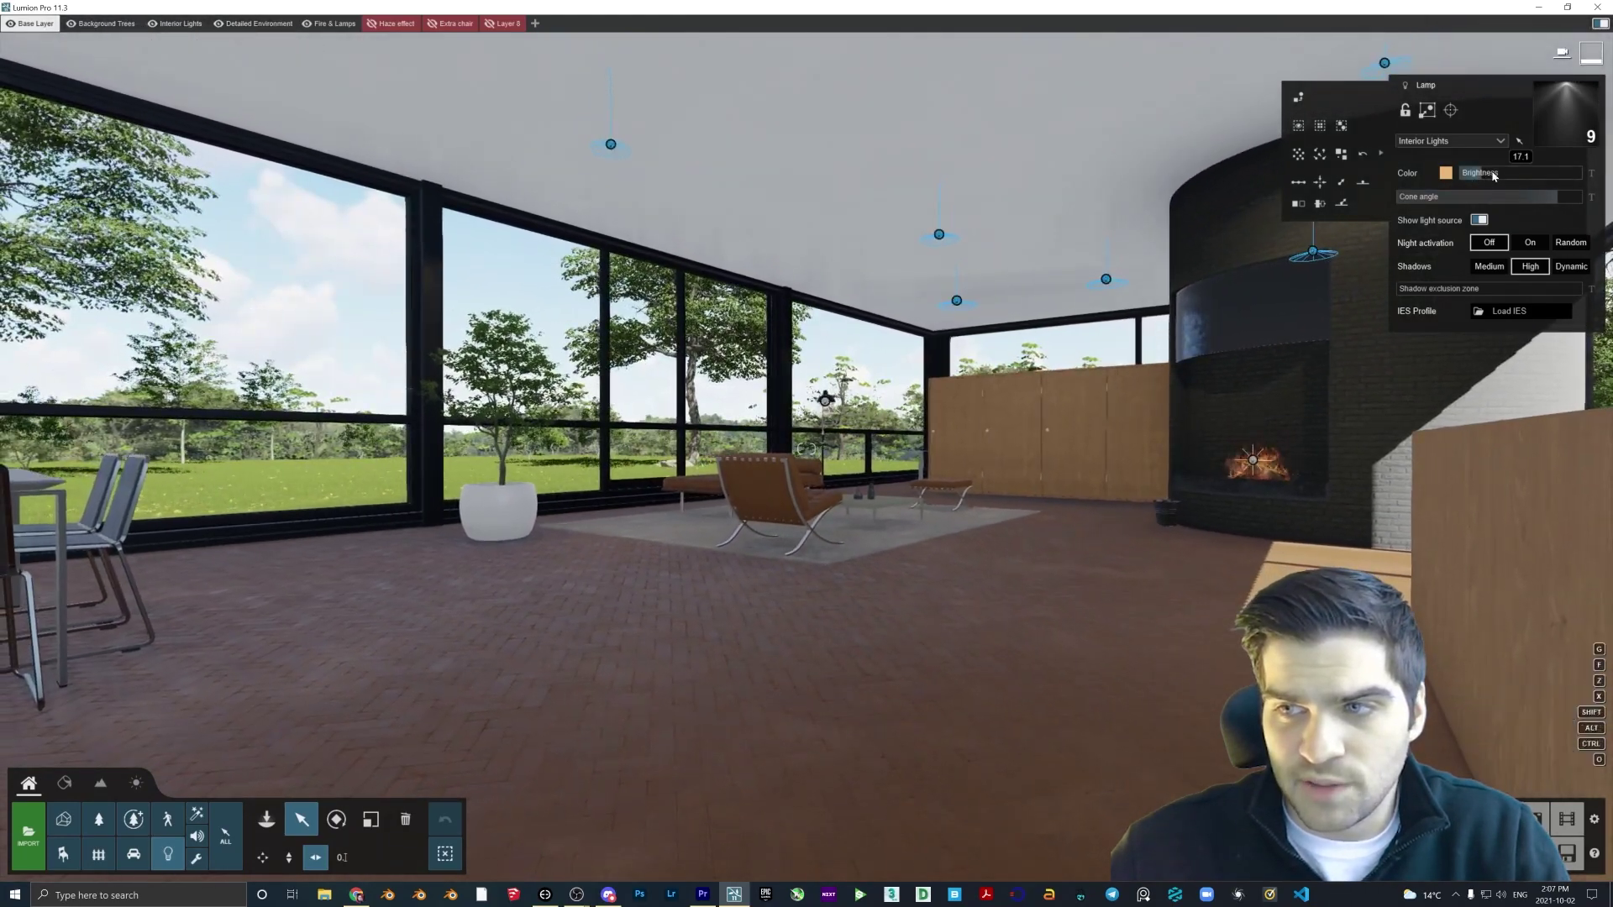
left_click_drag(1482, 173, 1456, 174)
key("w")
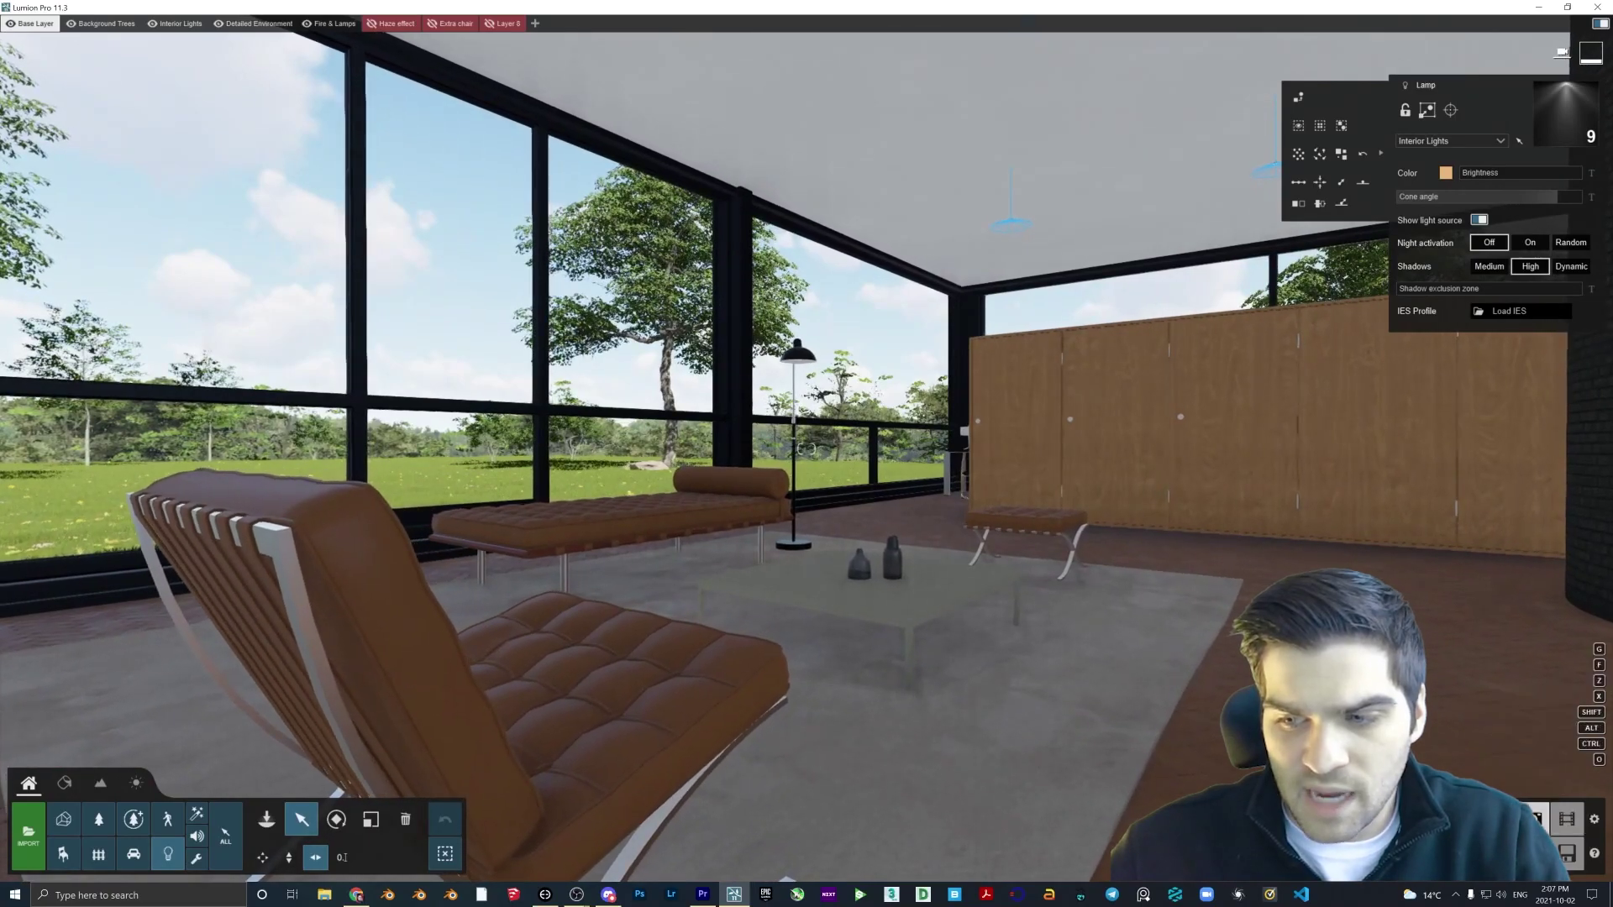
left_click(1535, 819)
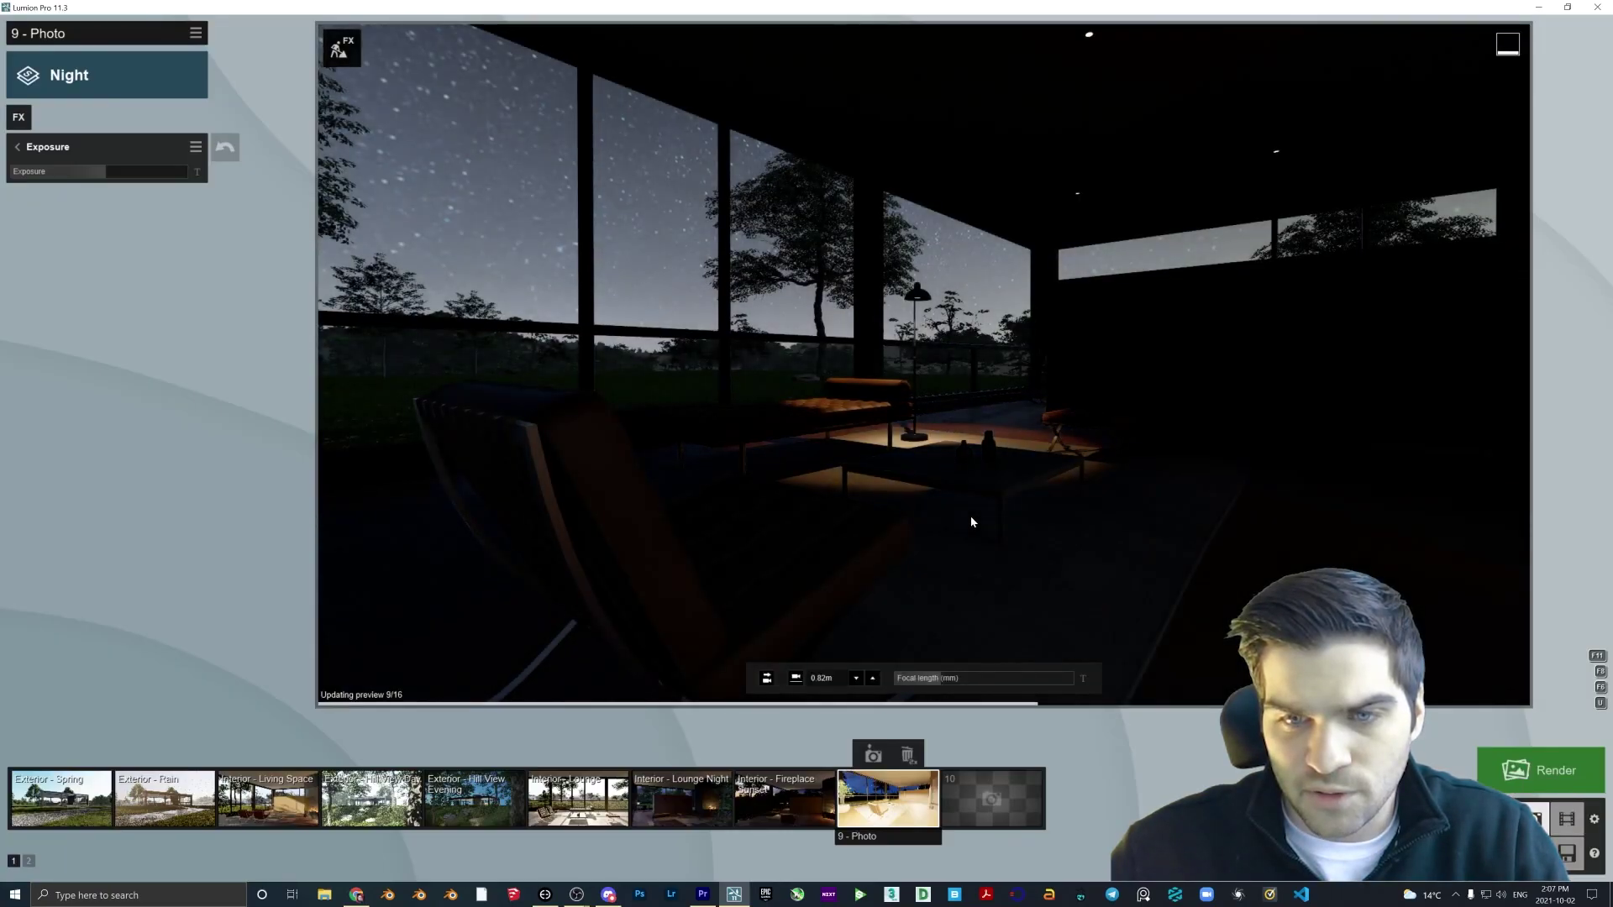
key("w")
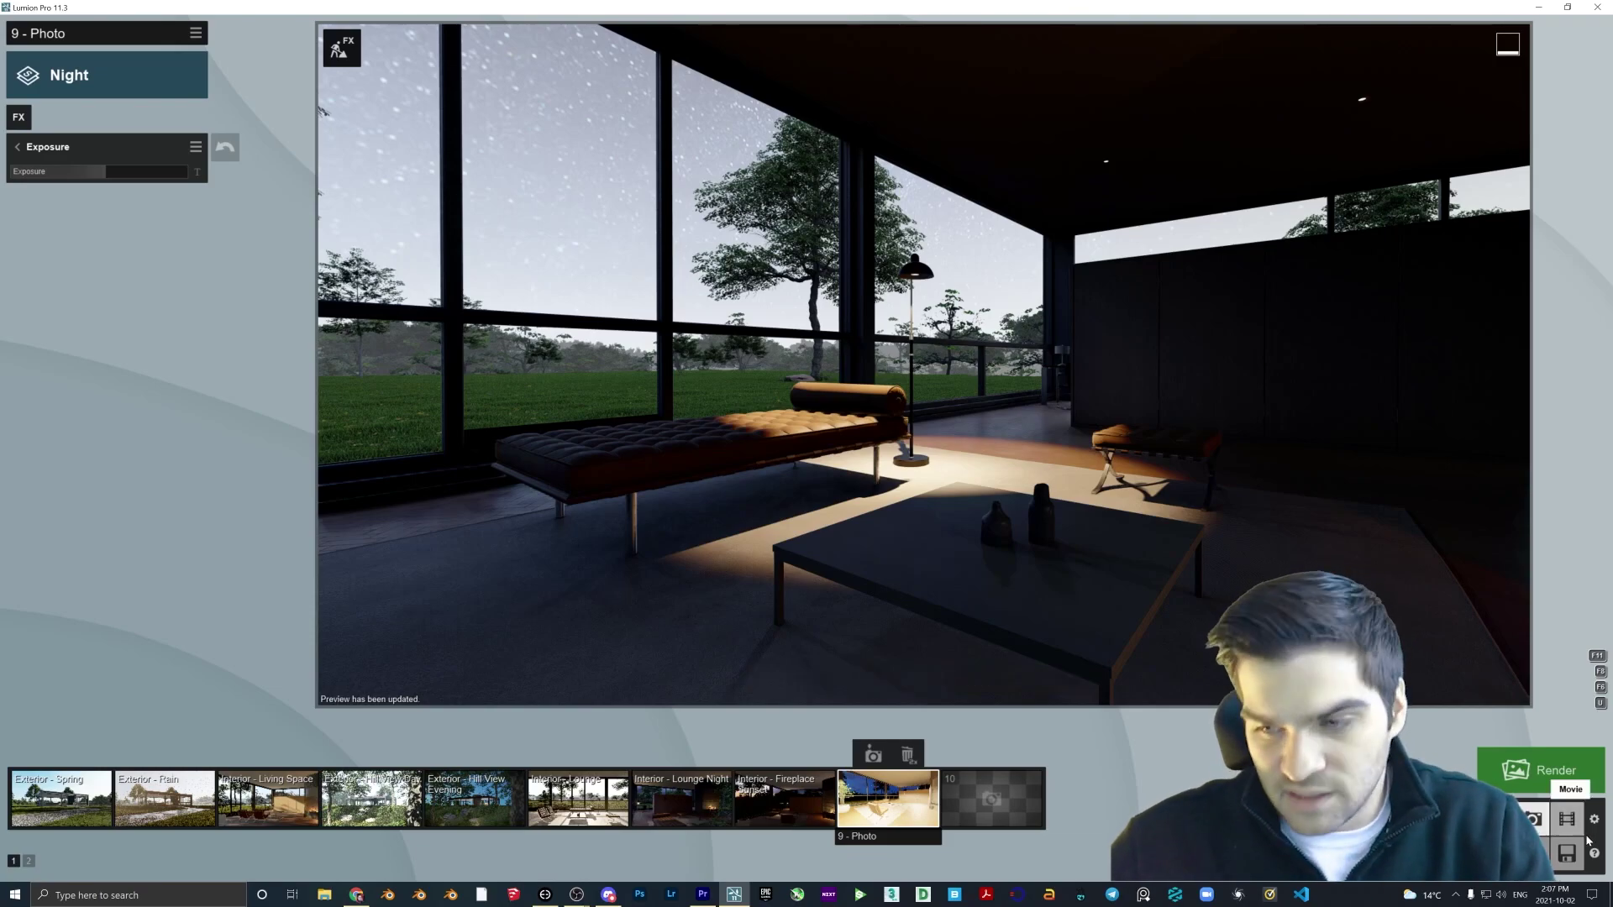
Increase the brightness of the spotlight inside the floor lamp beside the daybed and refresh the night photo's preview.
left_click(1499, 819)
key("w")
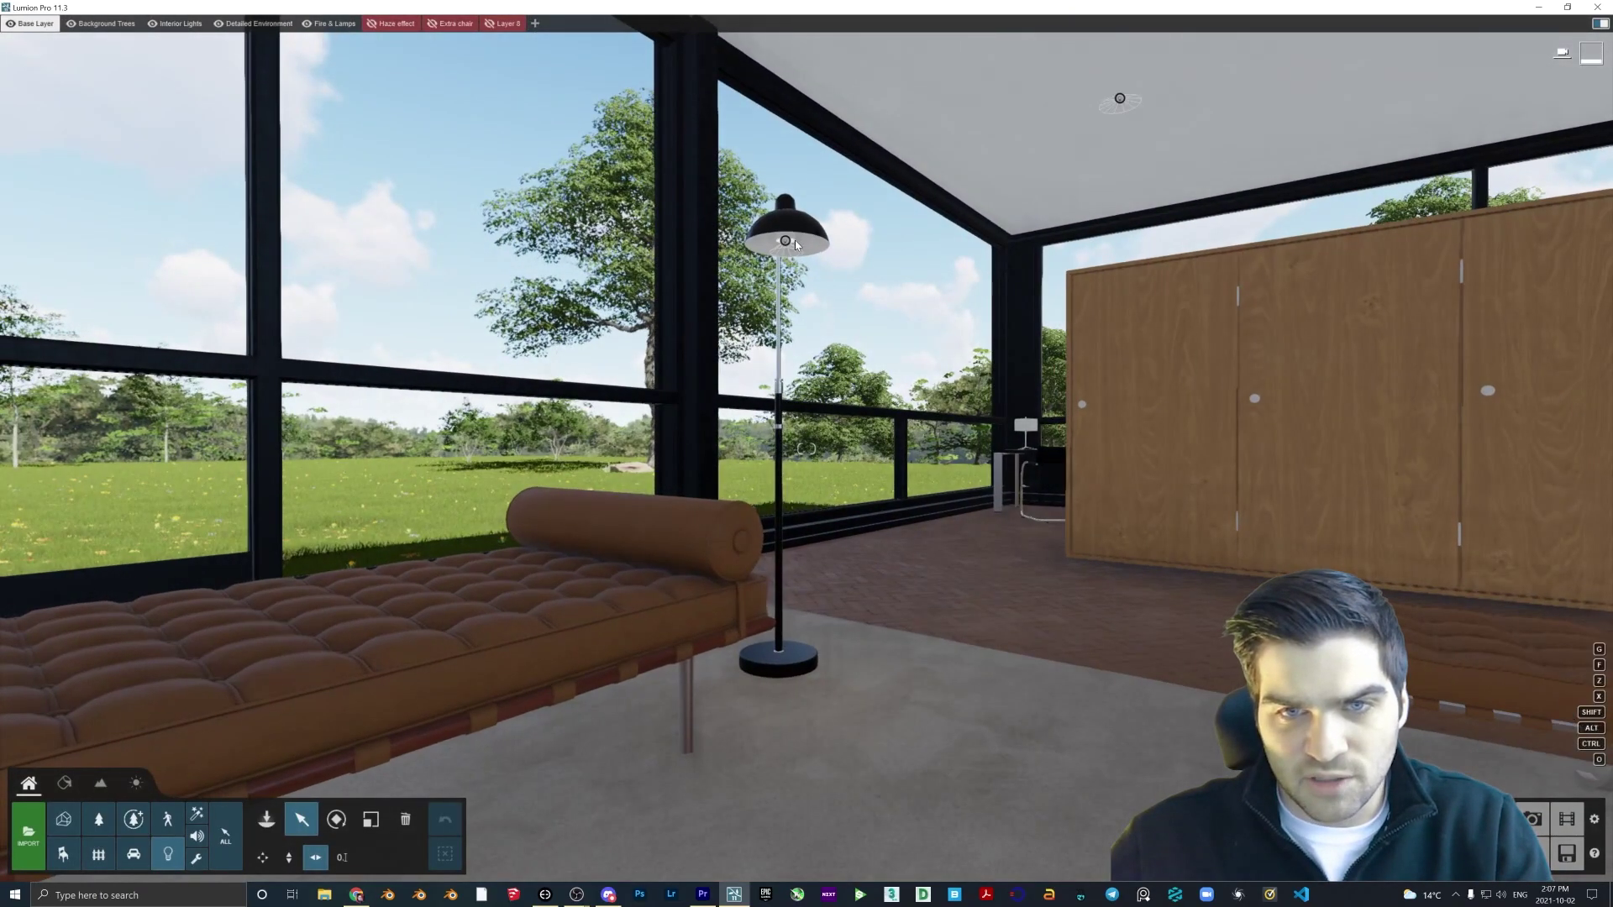
left_click(786, 245)
left_click_drag(1483, 174, 1500, 175)
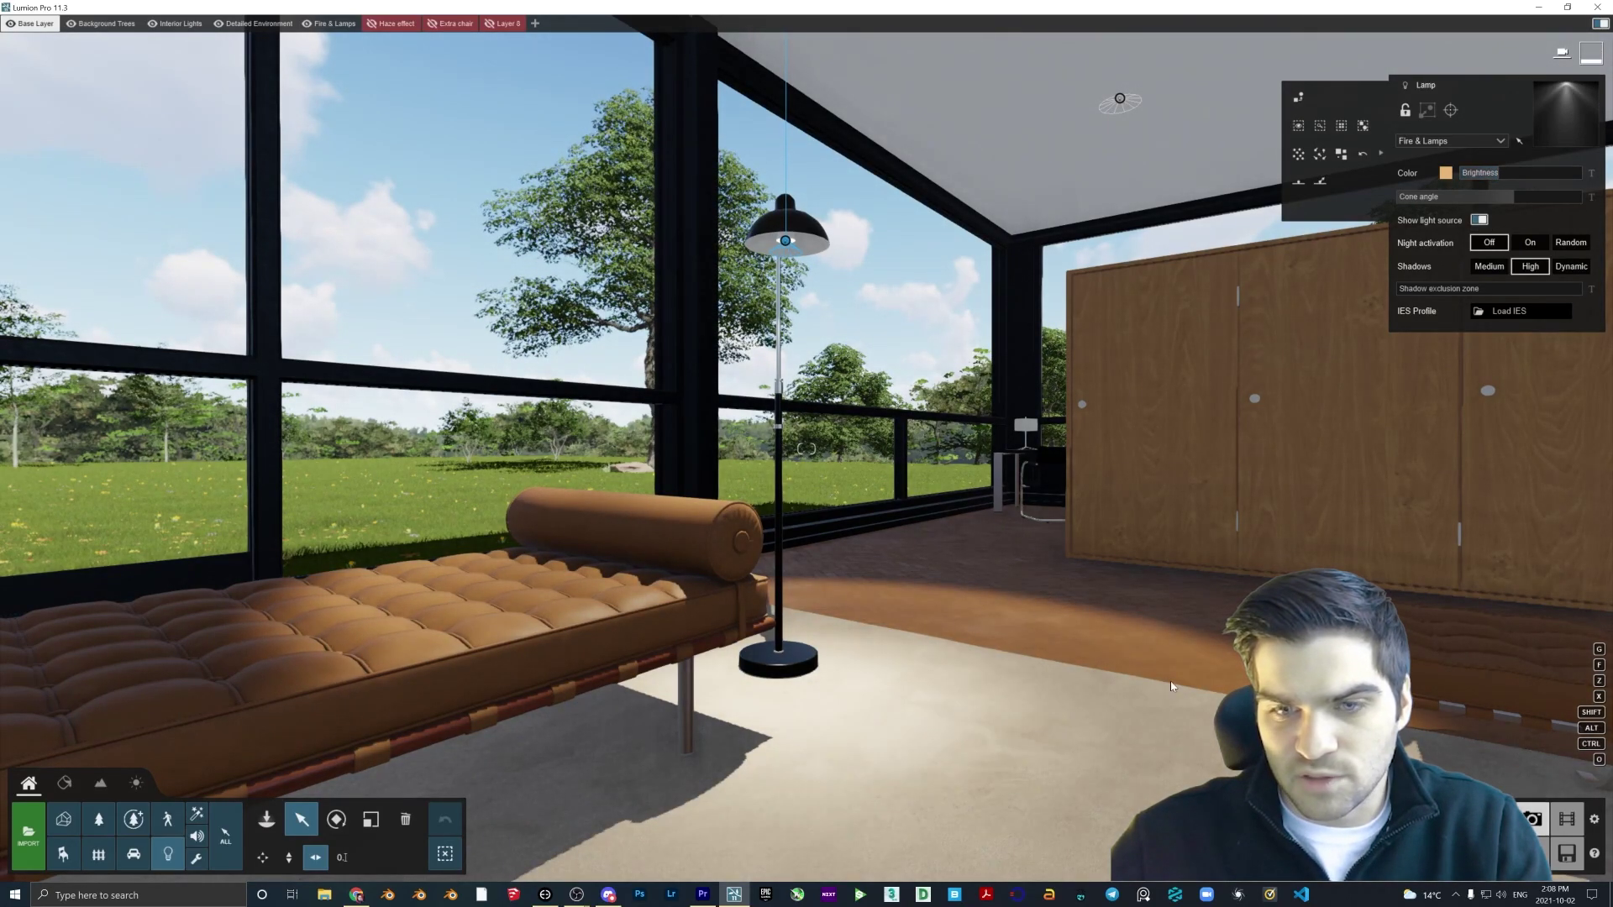
left_click(1533, 819)
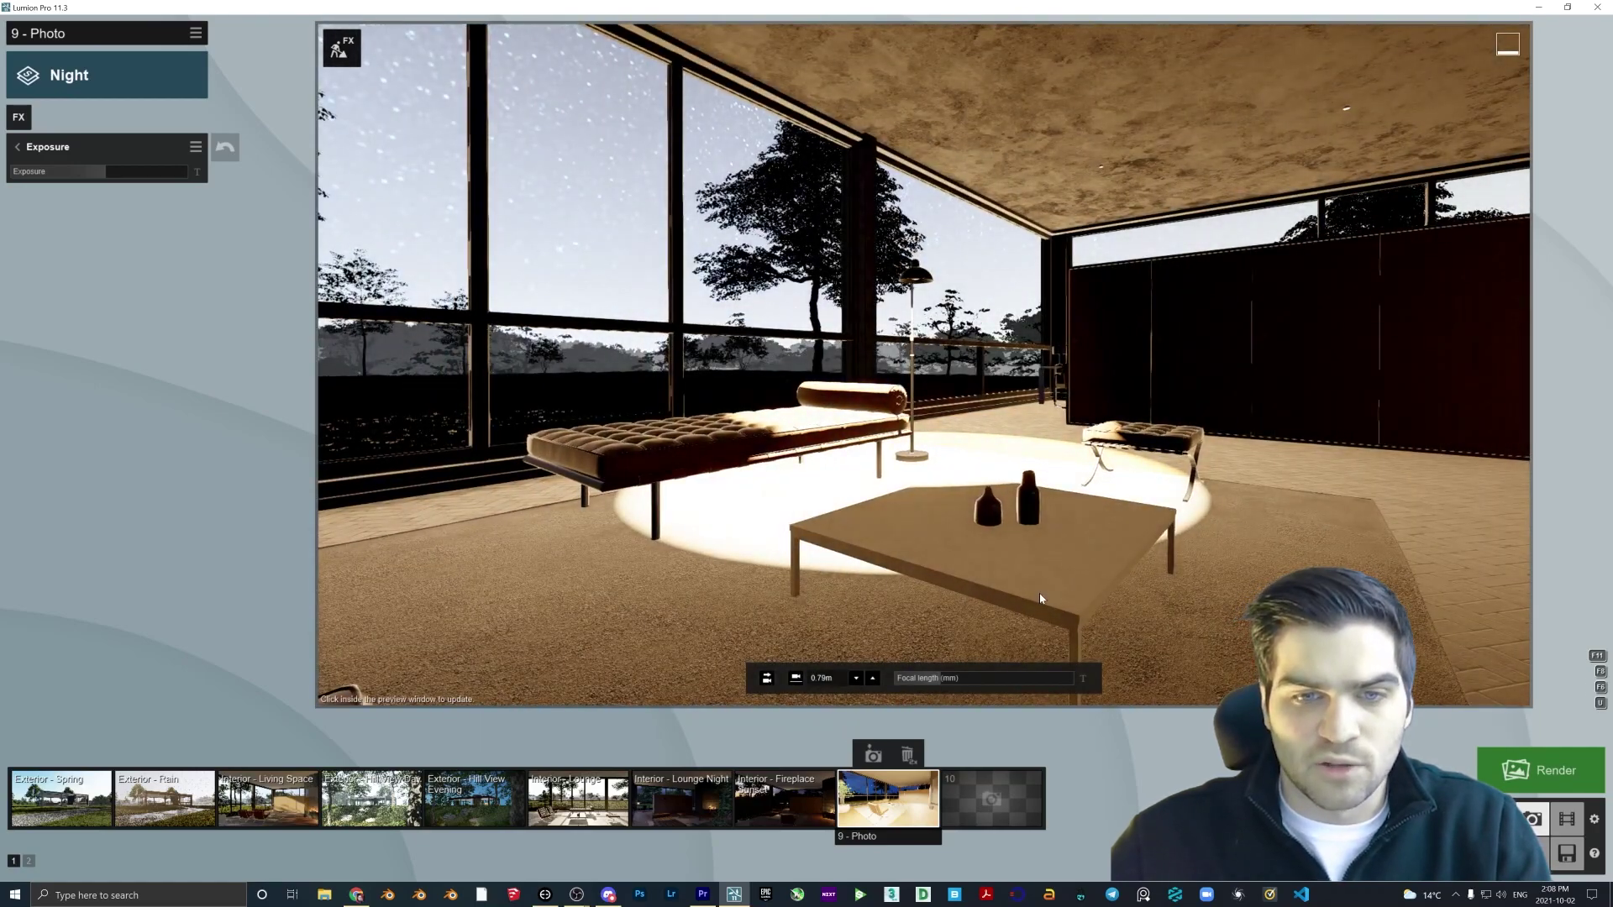
left_click(990, 571)
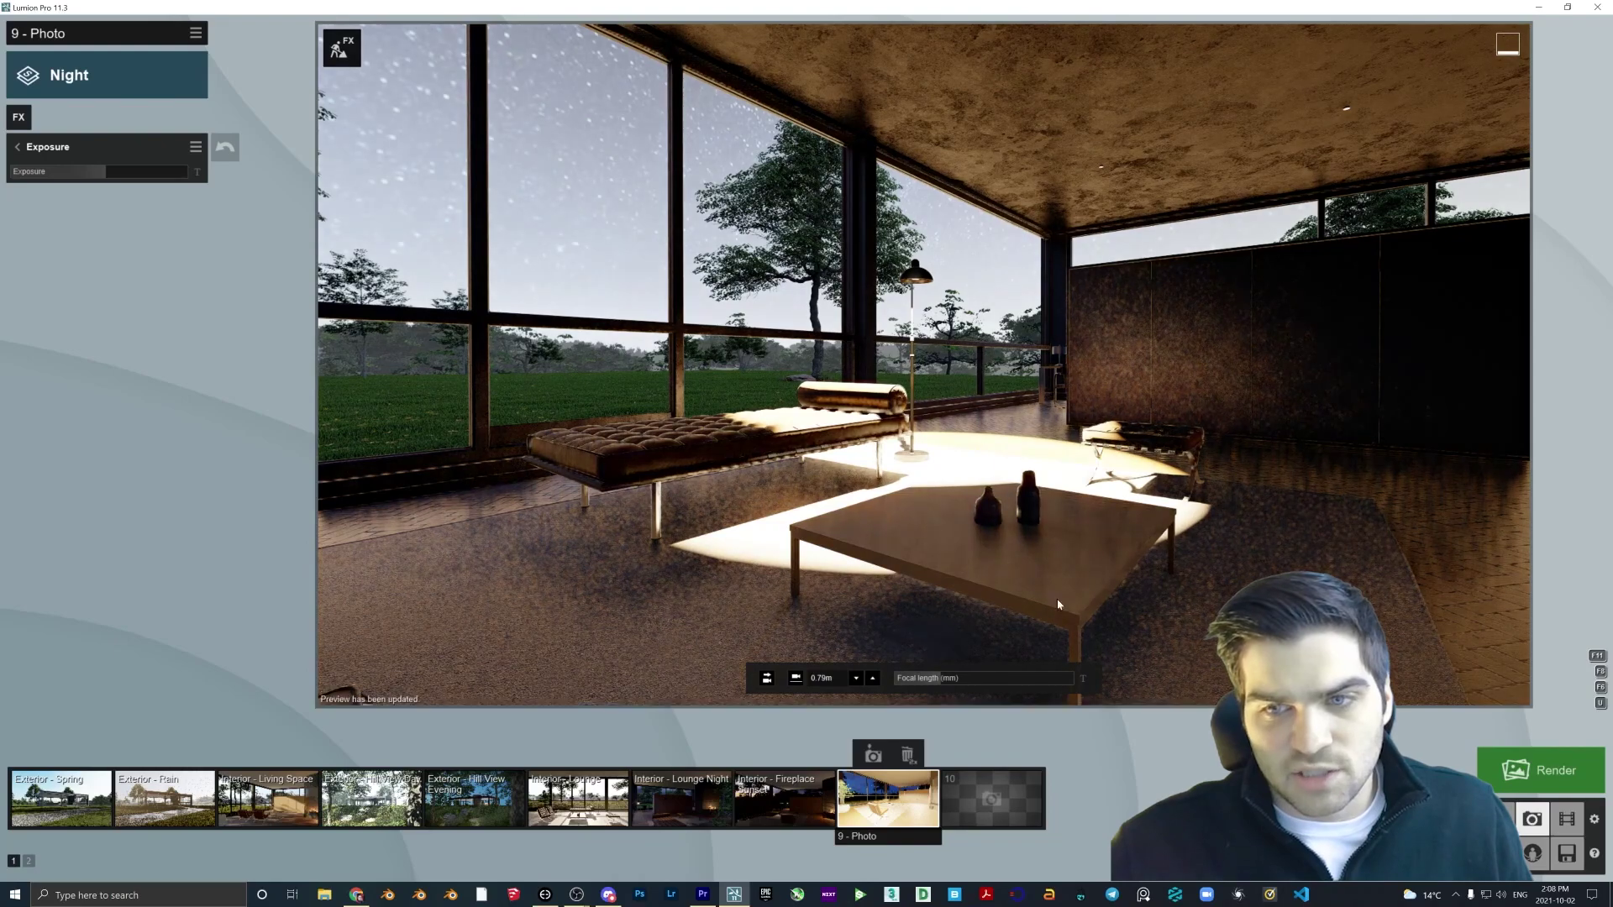